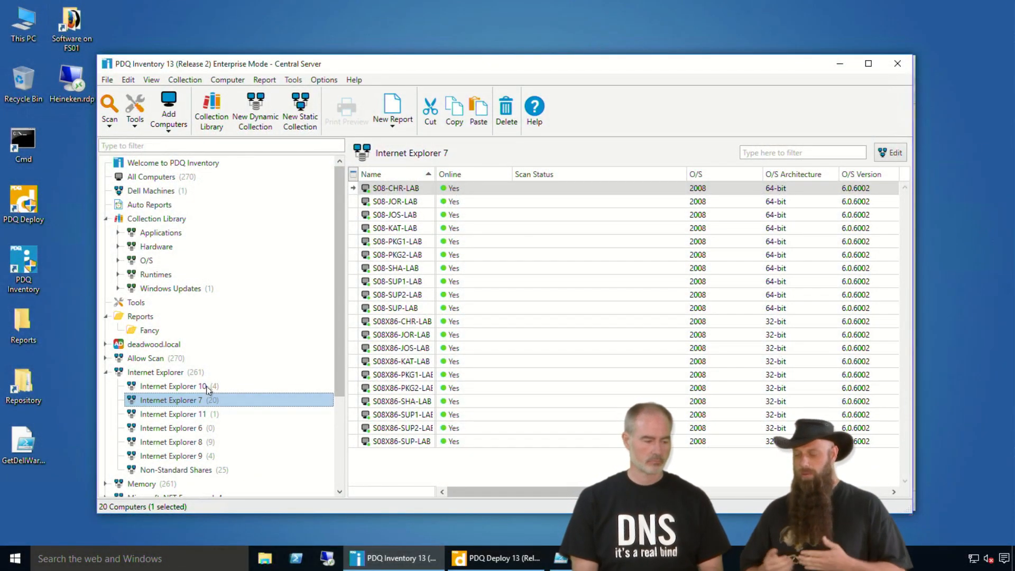
- Show the All Computers collection with its 270 machines instead of Internet Explorer 7
left_click(169, 181)
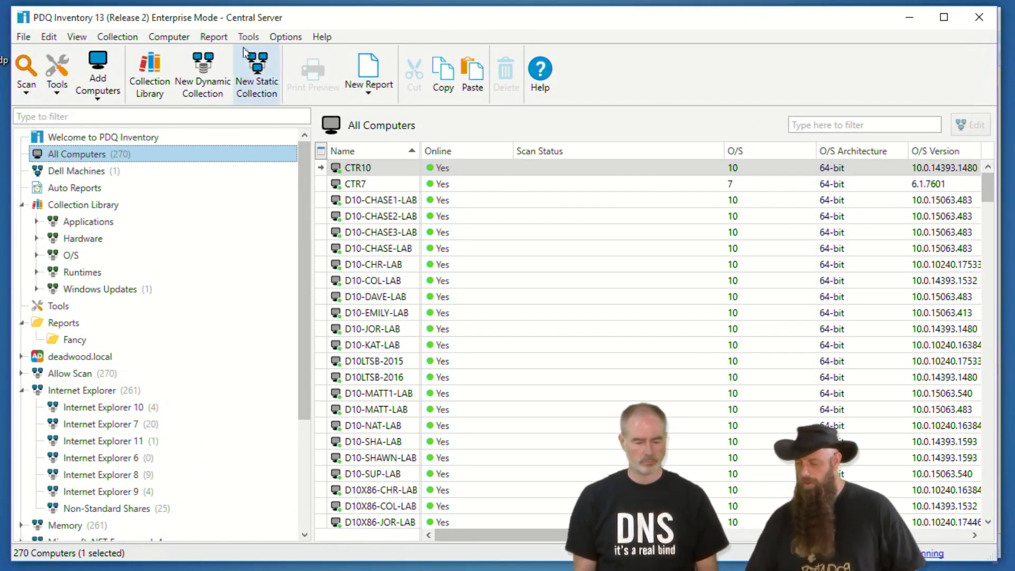
left_click(287, 37)
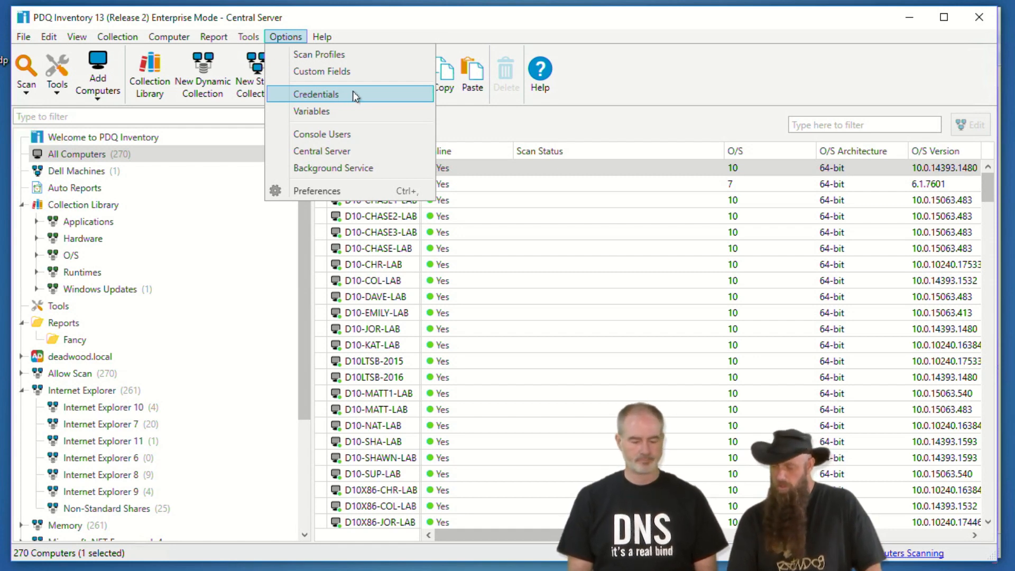
- Open the saved Credentials list of three accounts and begin a new credentials entry
left_click(351, 93)
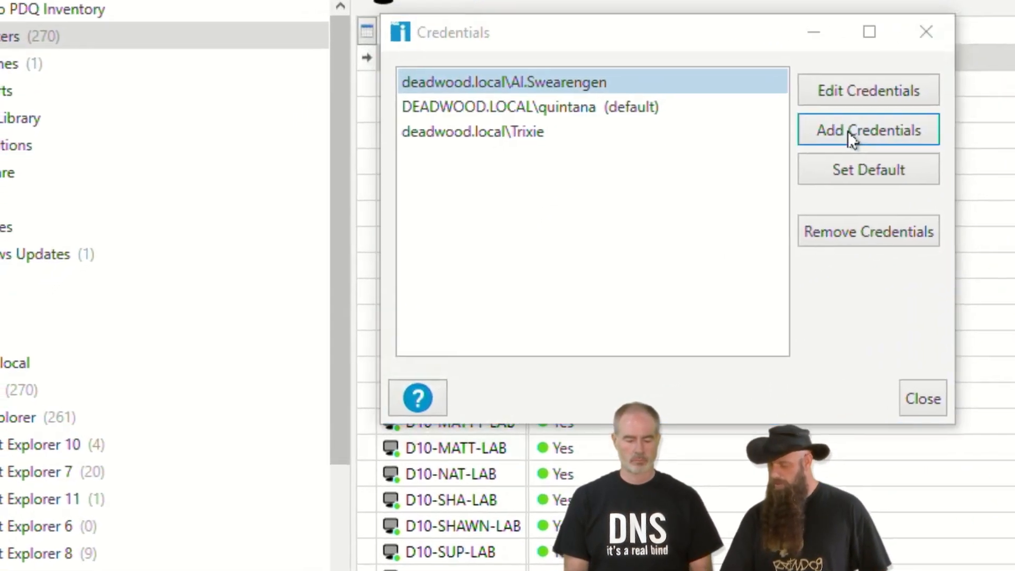
left_click(668, 196)
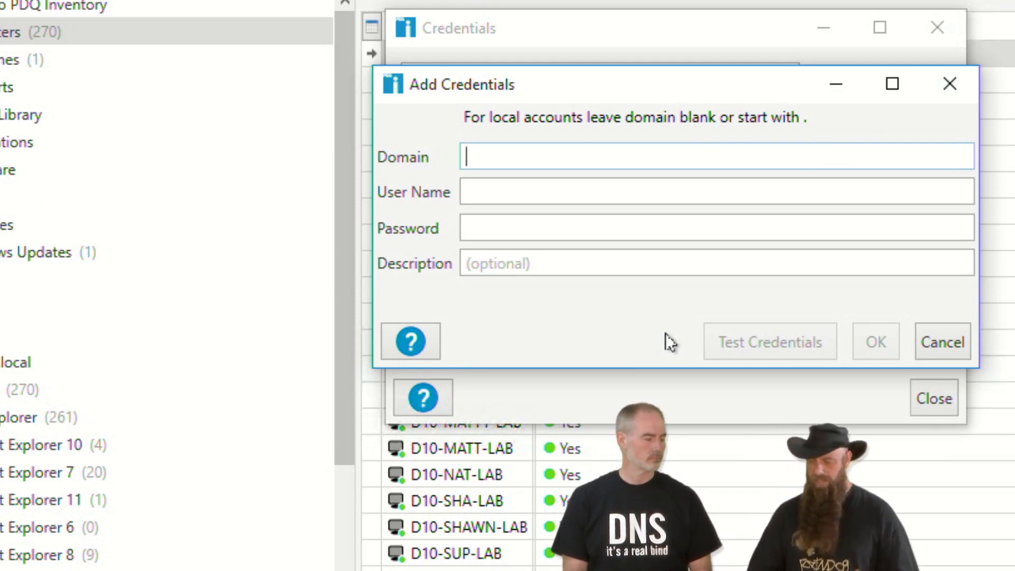
- Leave Domain blank, enter LocalAdmin as the user name, and type the account password
key("Tab")
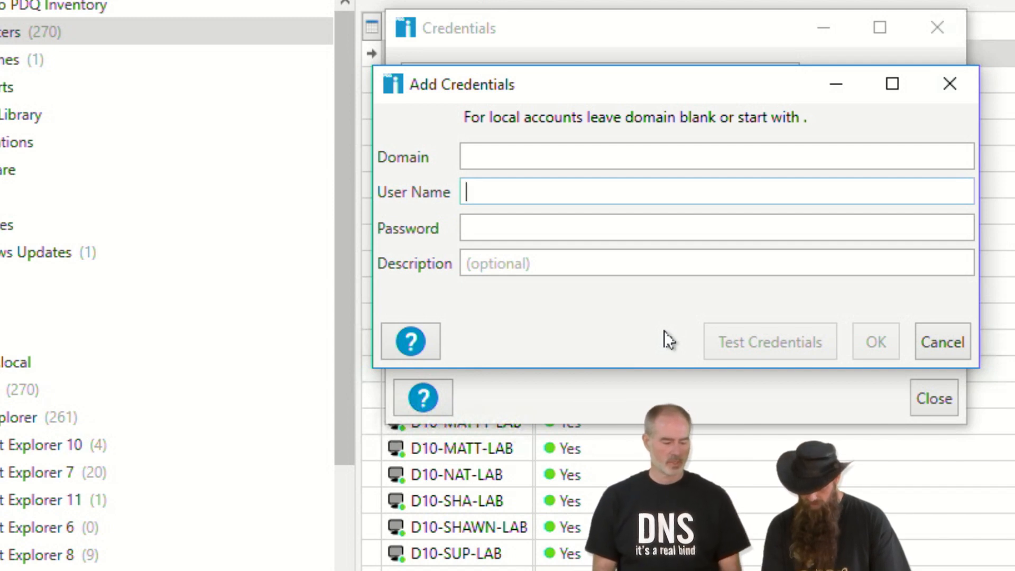
type("Local")
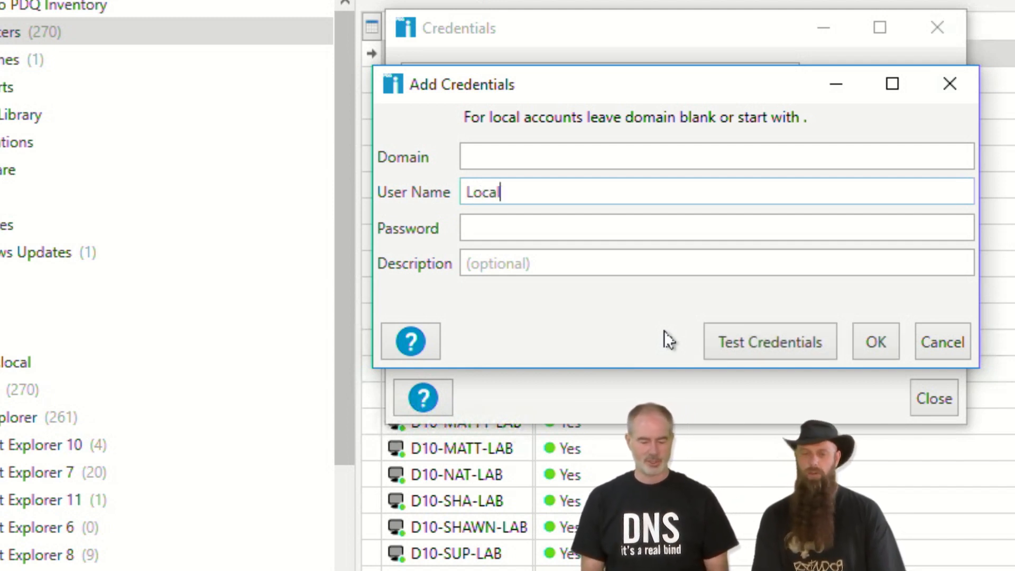
type("A")
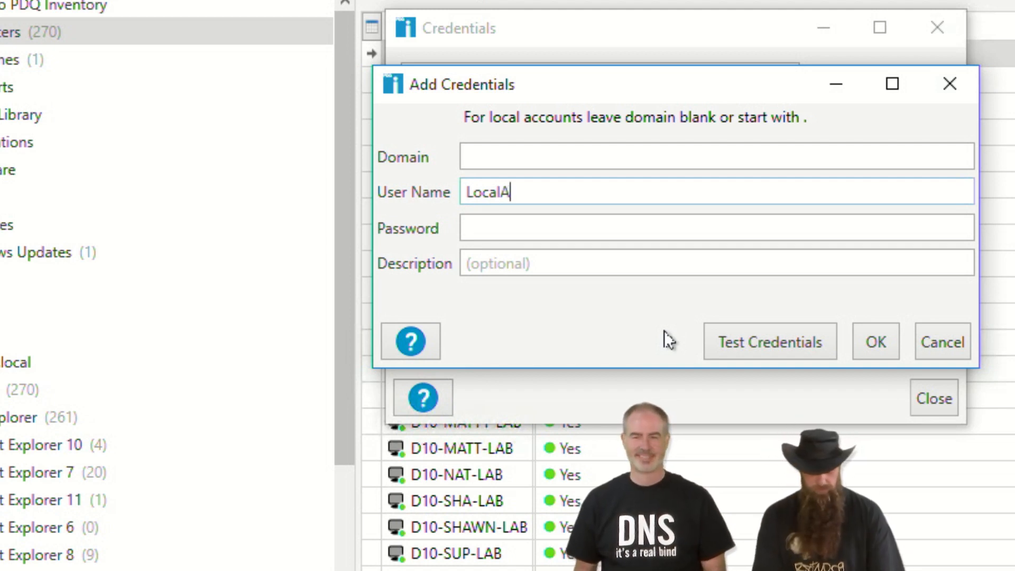
type("min")
key("BackSpace")
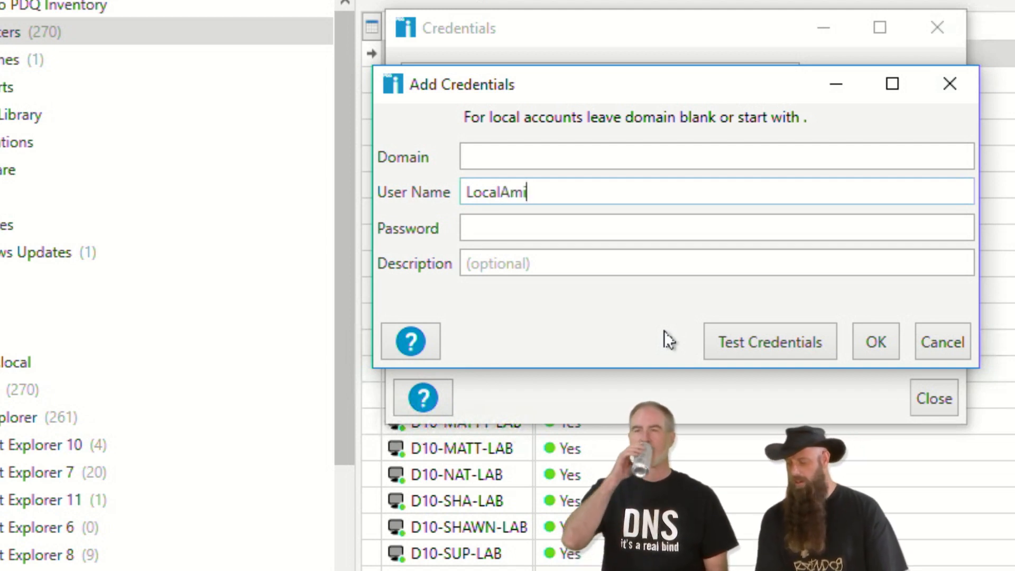
key("BackSpace")
key("BackSpace")
type("dmin")
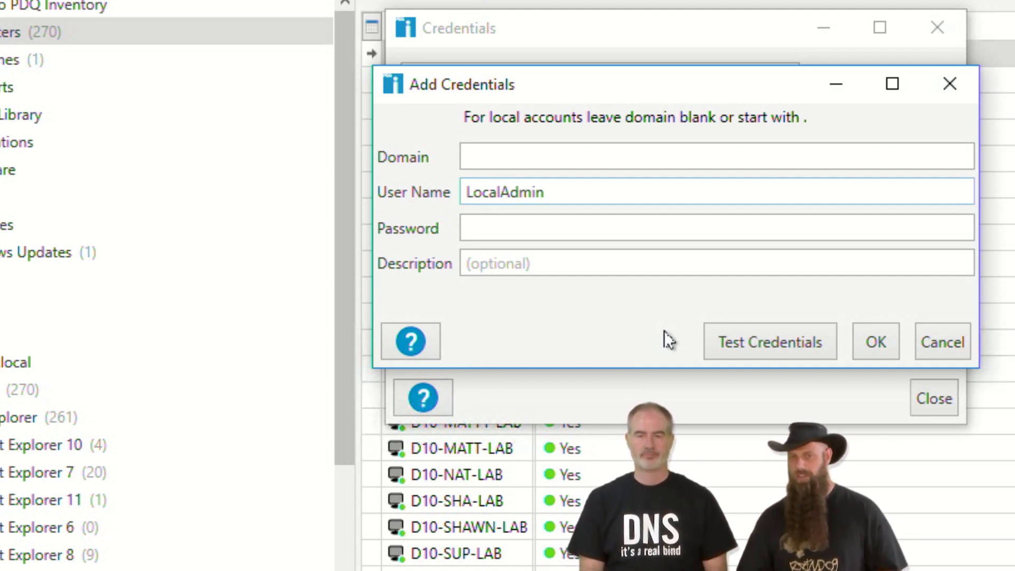
left_click(492, 231)
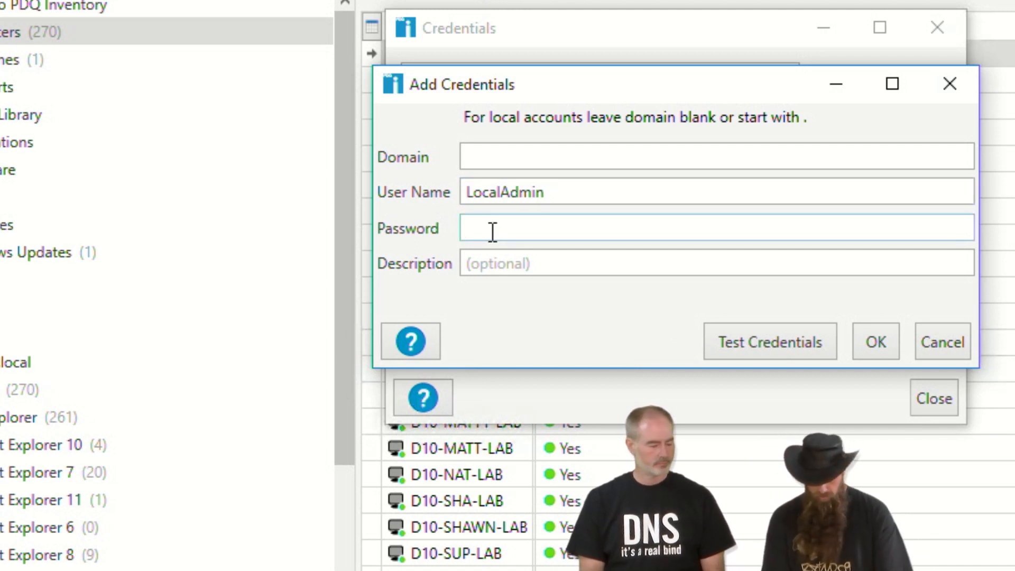
type("••••••••")
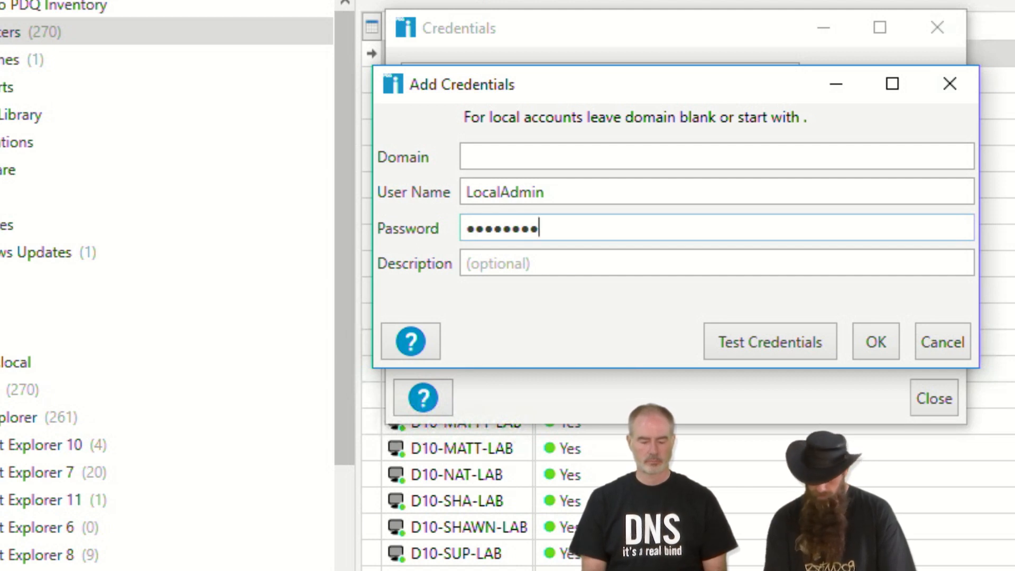
- Describe the account as 'Lab One Local Admin' and start a credentials test
left_click(548, 267)
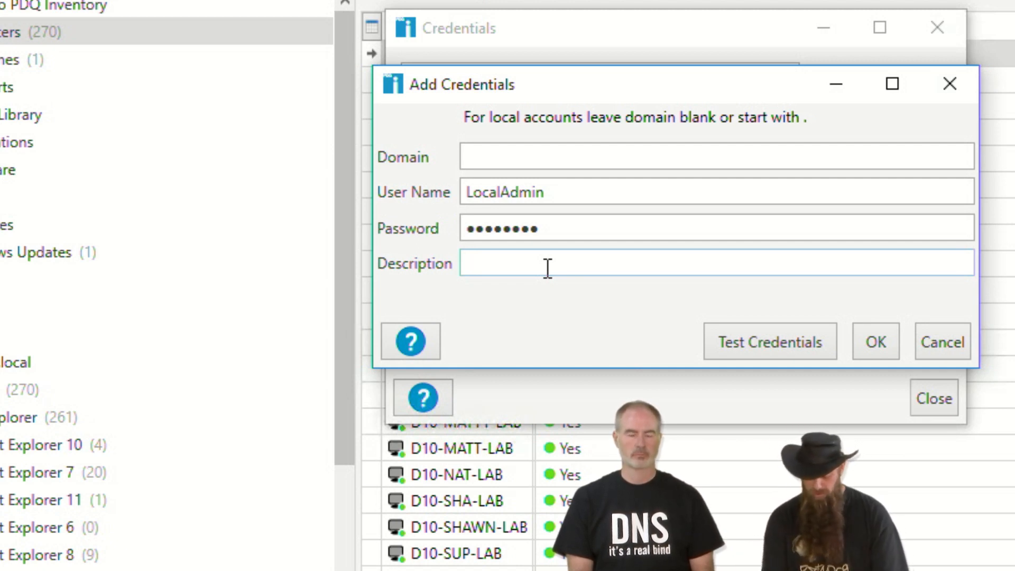
type("Lab")
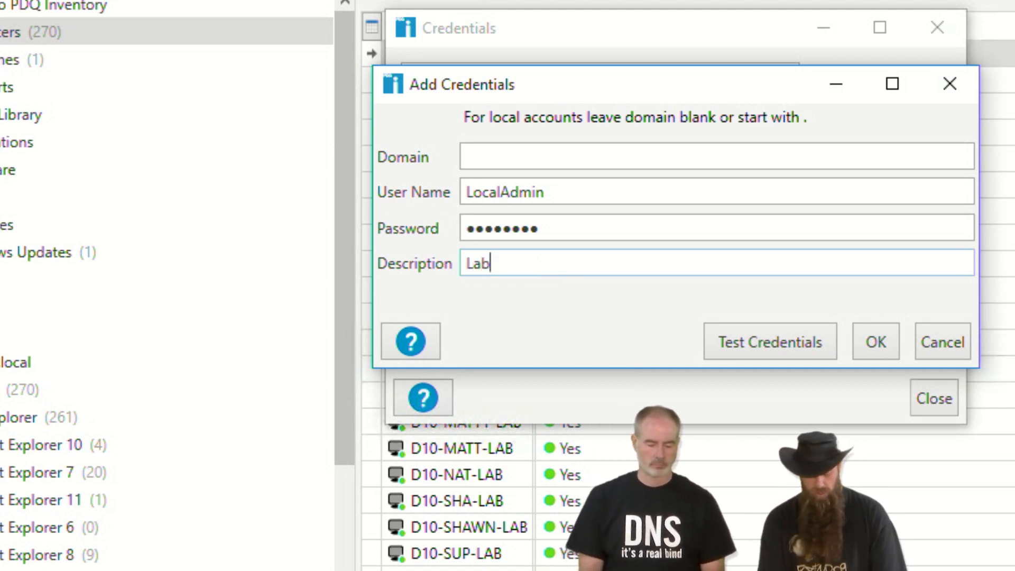
type(" One Local ")
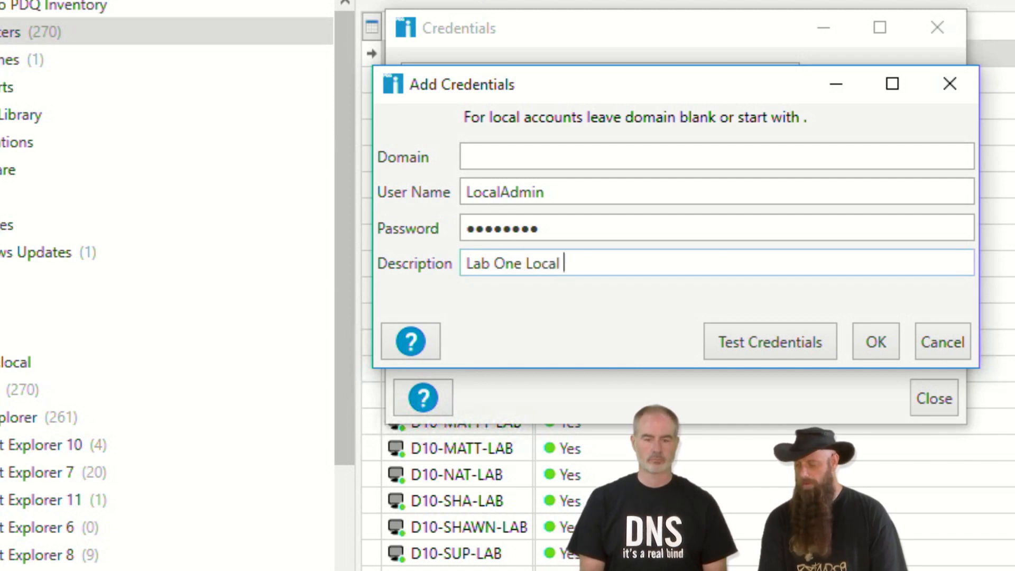
type("Admin")
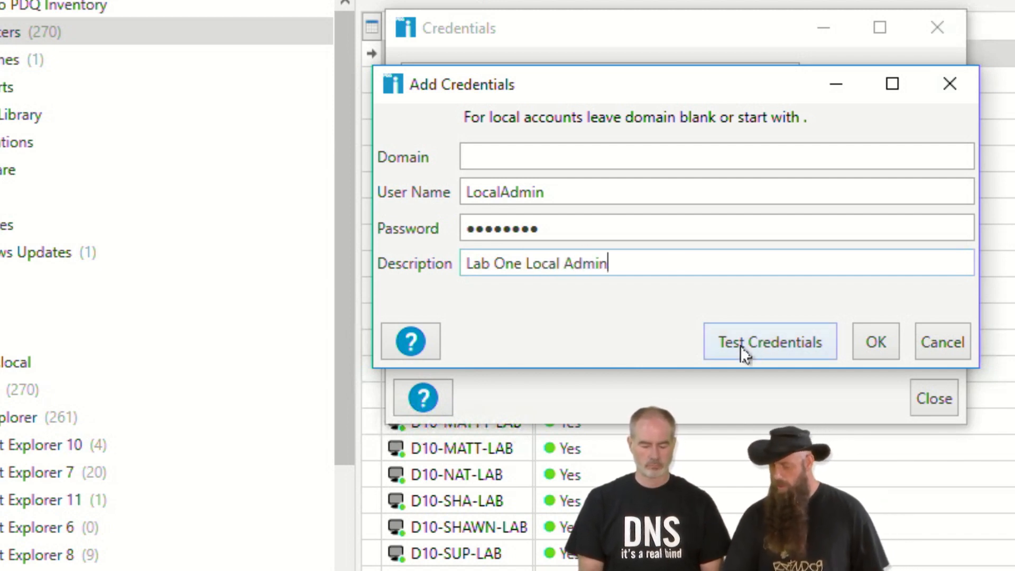
left_click(769, 338)
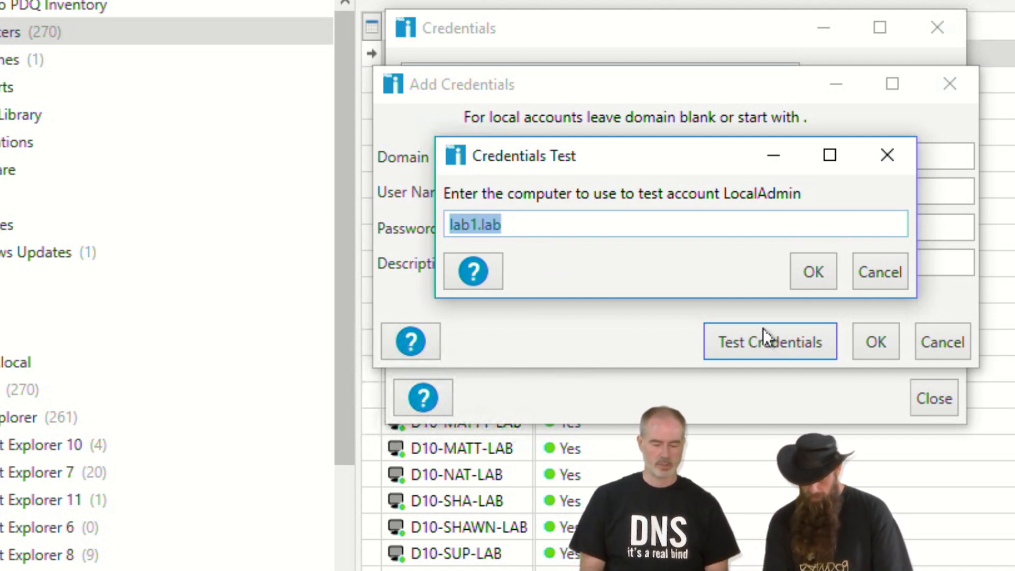
- Run the credentials test against computer lab1.lab
type("te")
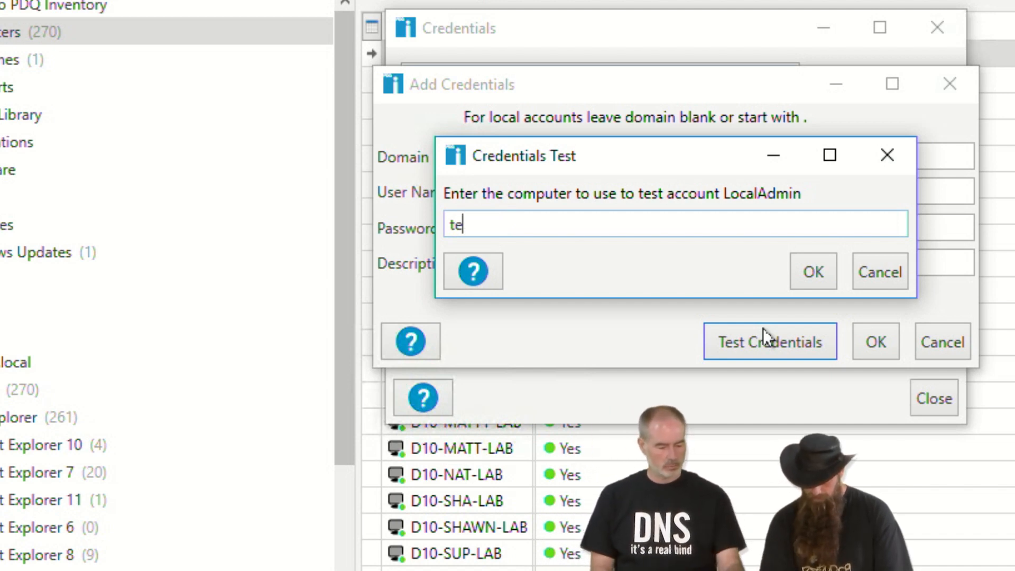
key("BackSpace")
key("BackSpace")
type("la")
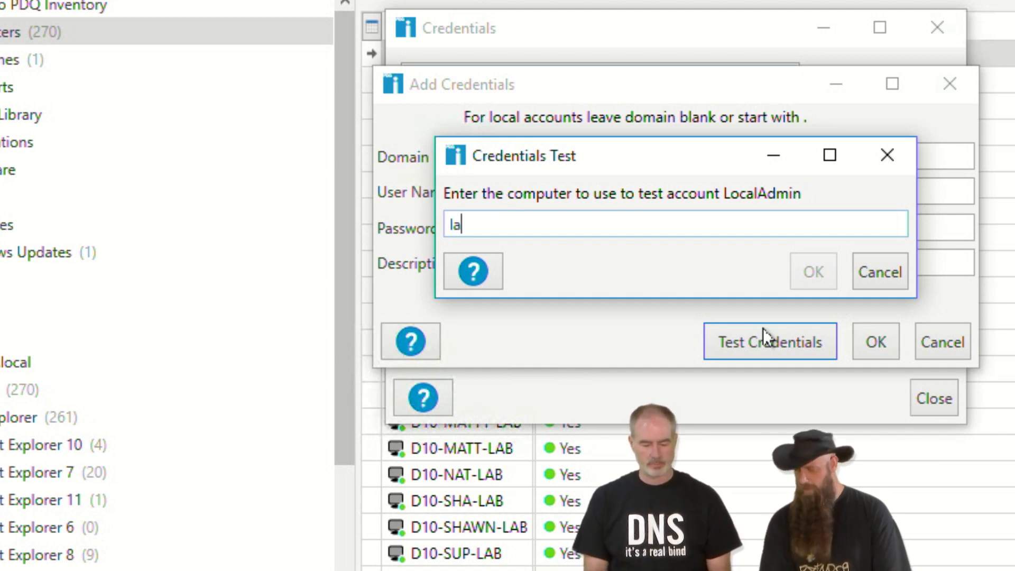
type("b1.lab")
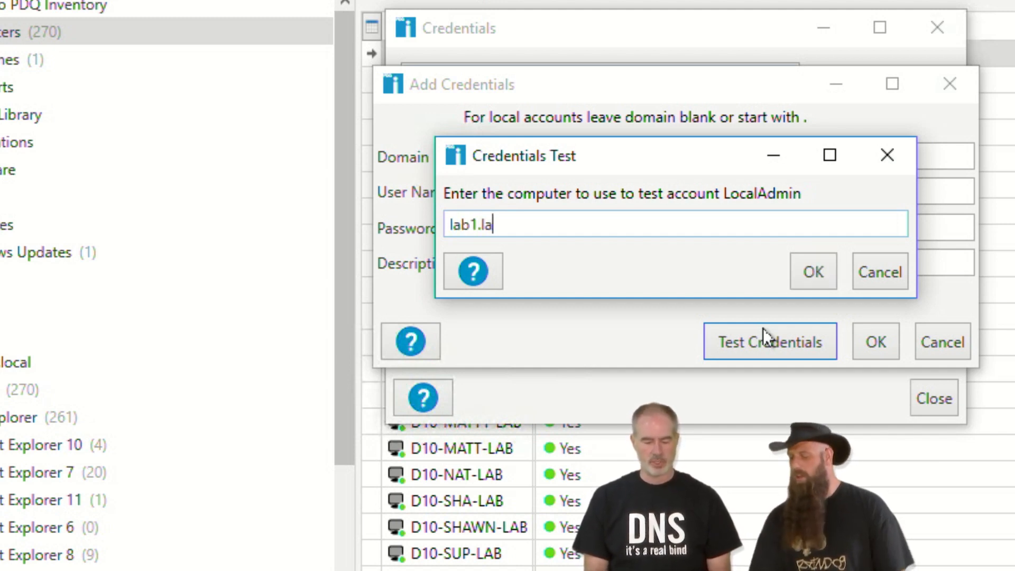
left_click(826, 269)
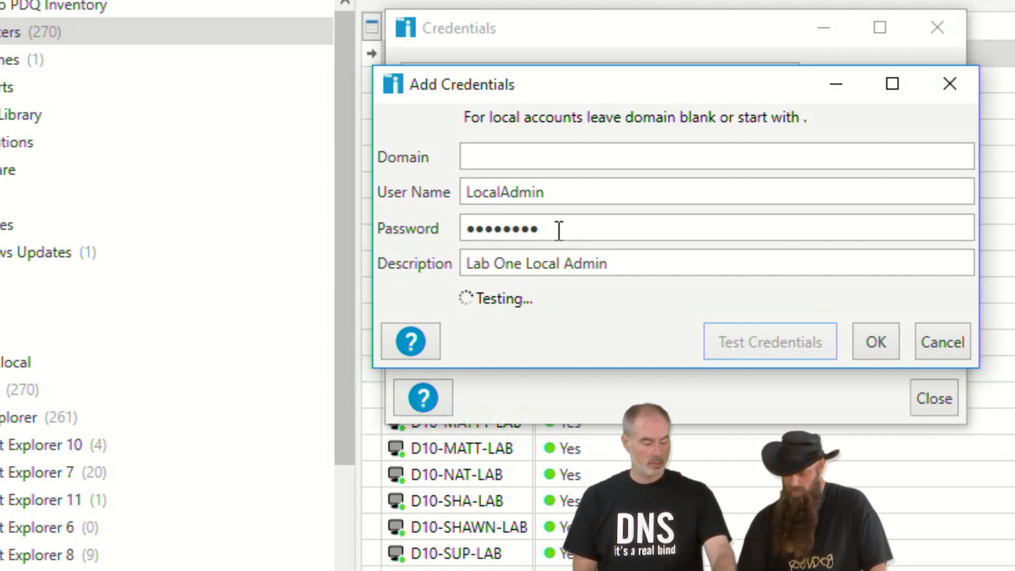
- Retype the password, then discard the new credentials entry
left_click(436, 230)
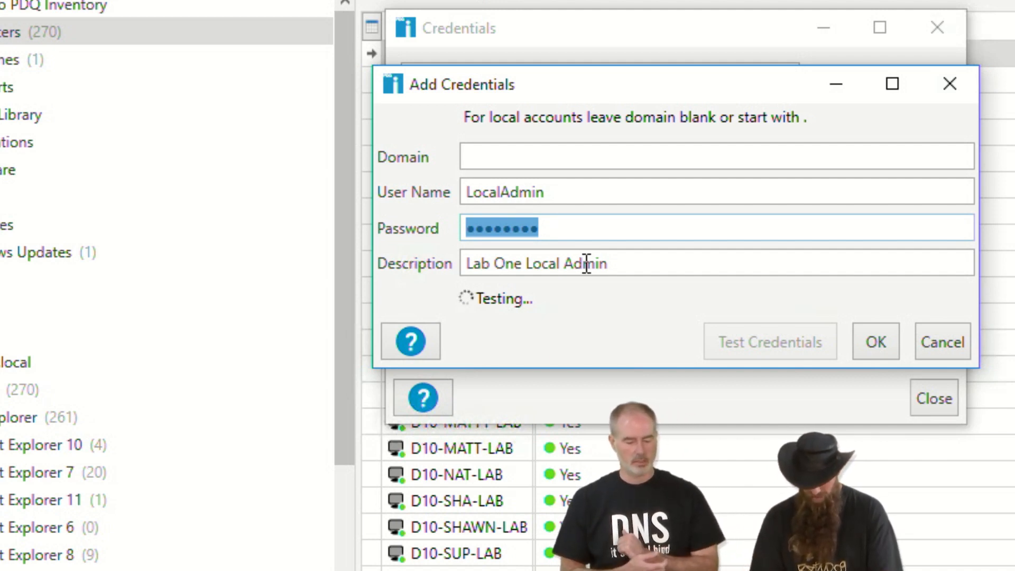
key("BackSpace")
type("*********")
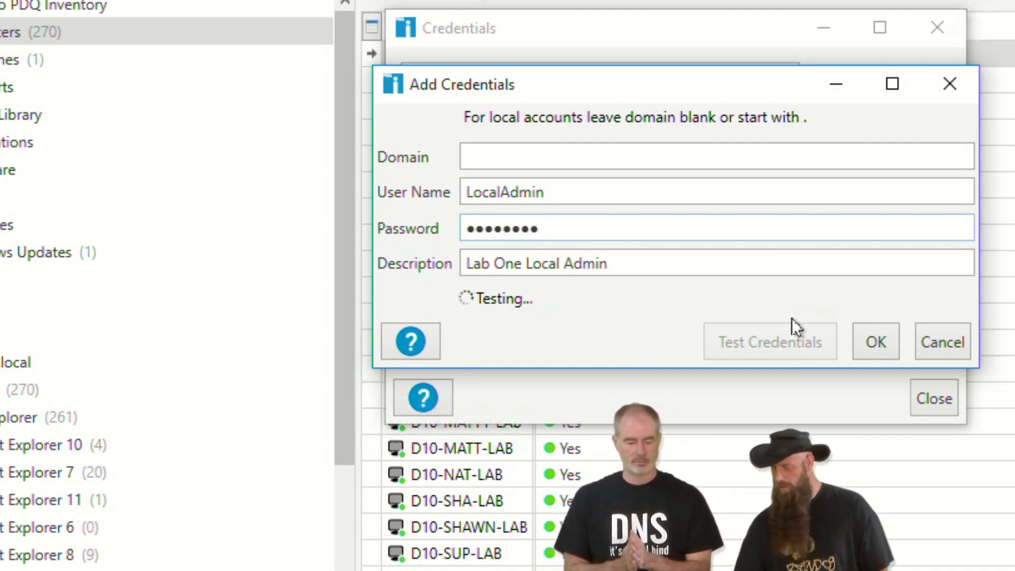
left_click(926, 344)
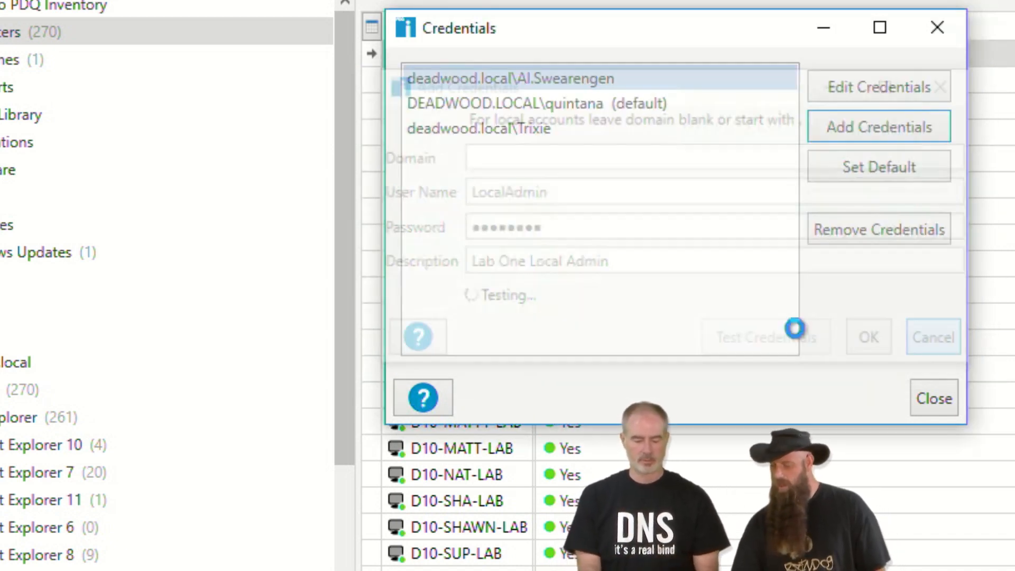
- Start another credential with user name LocalAdmin and enter its password
left_click(868, 132)
left_click(545, 192)
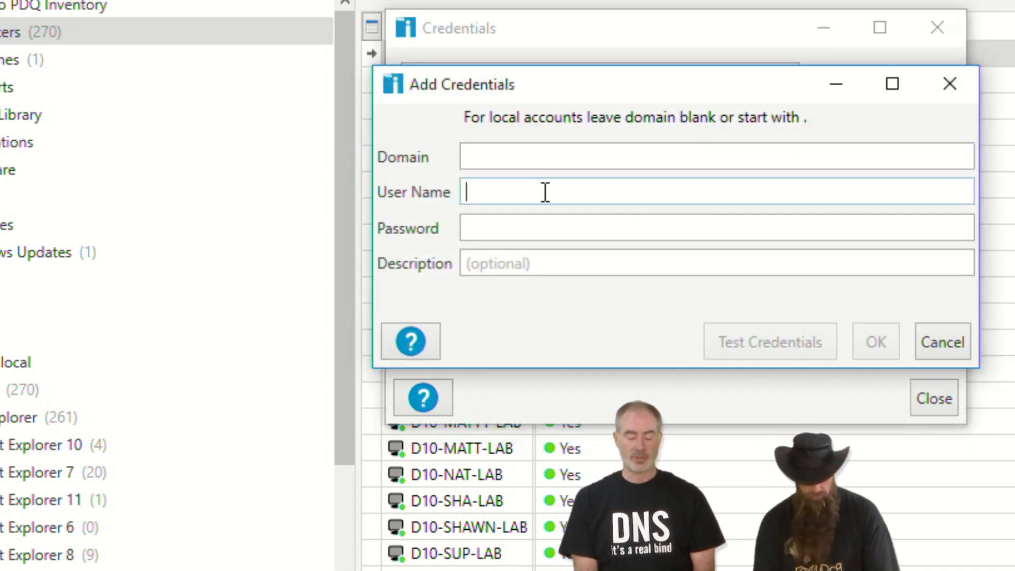
type("LocalA")
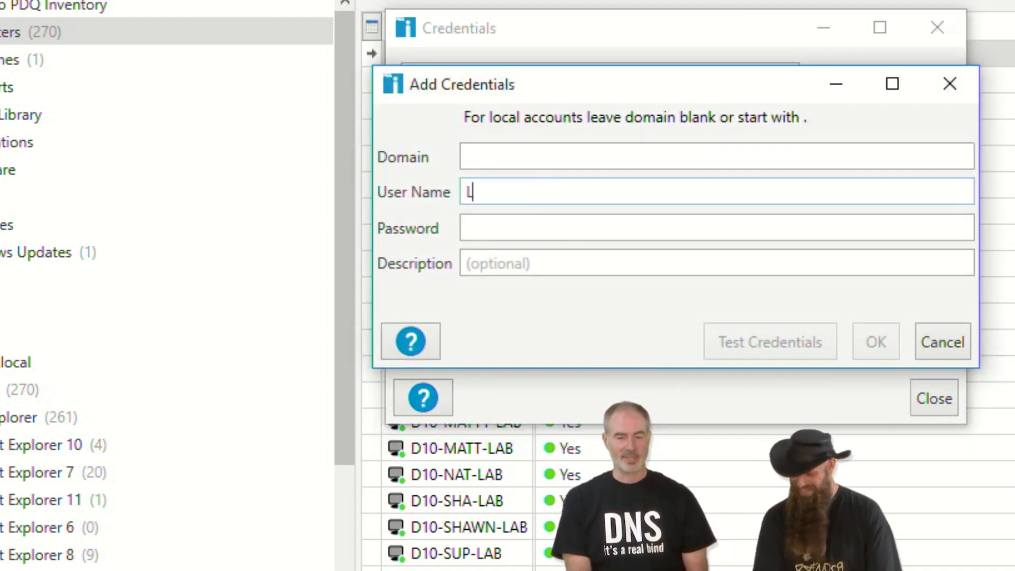
key("BackSpace")
key("BackSpace")
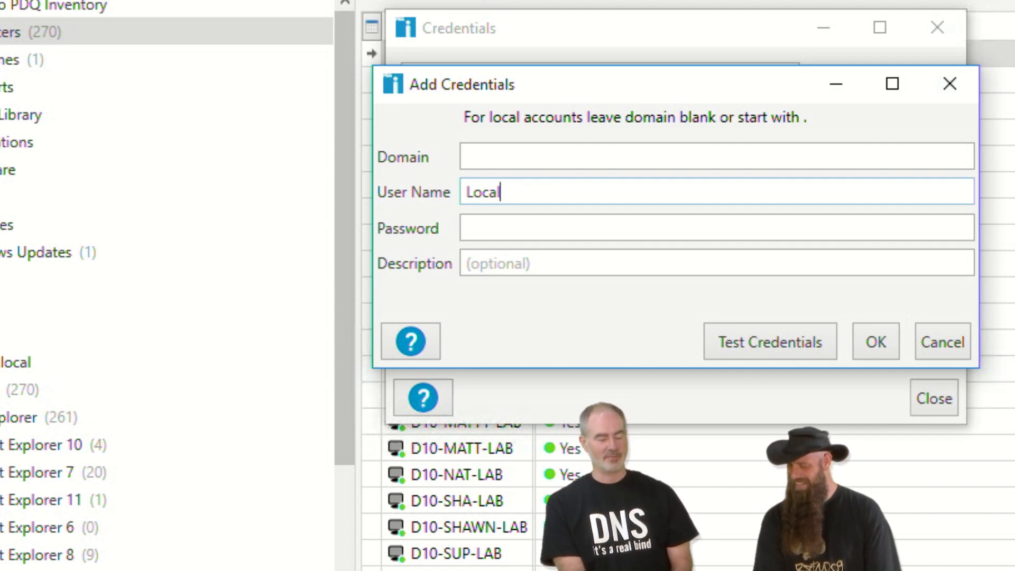
type("lAdmin")
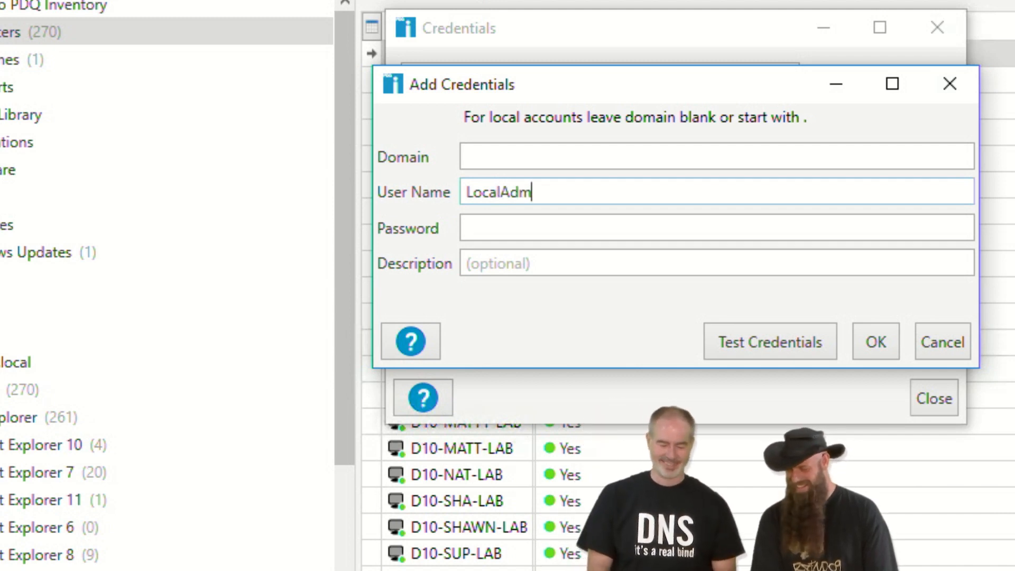
key("Tab")
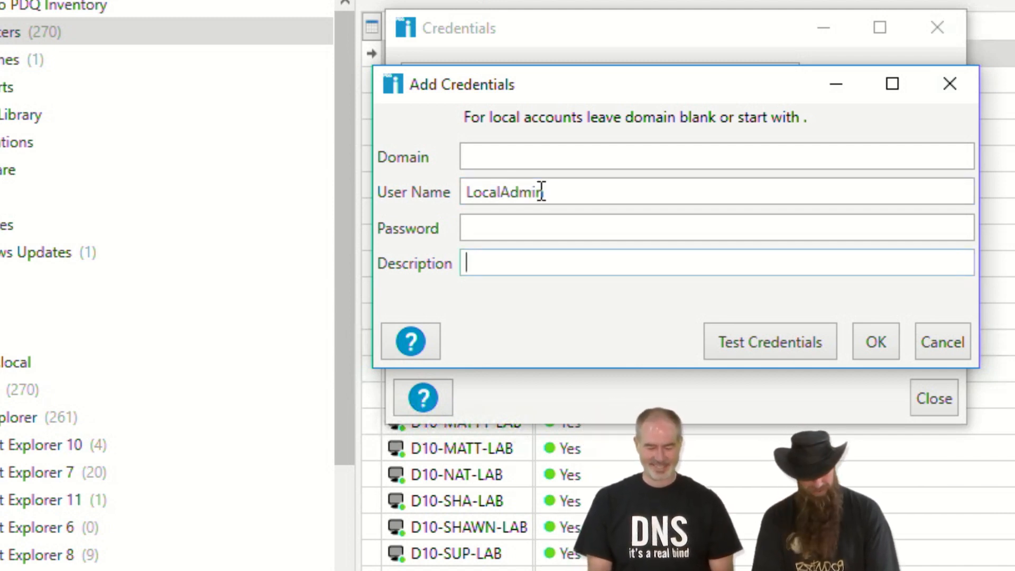
key("shift+Tab")
type("*********")
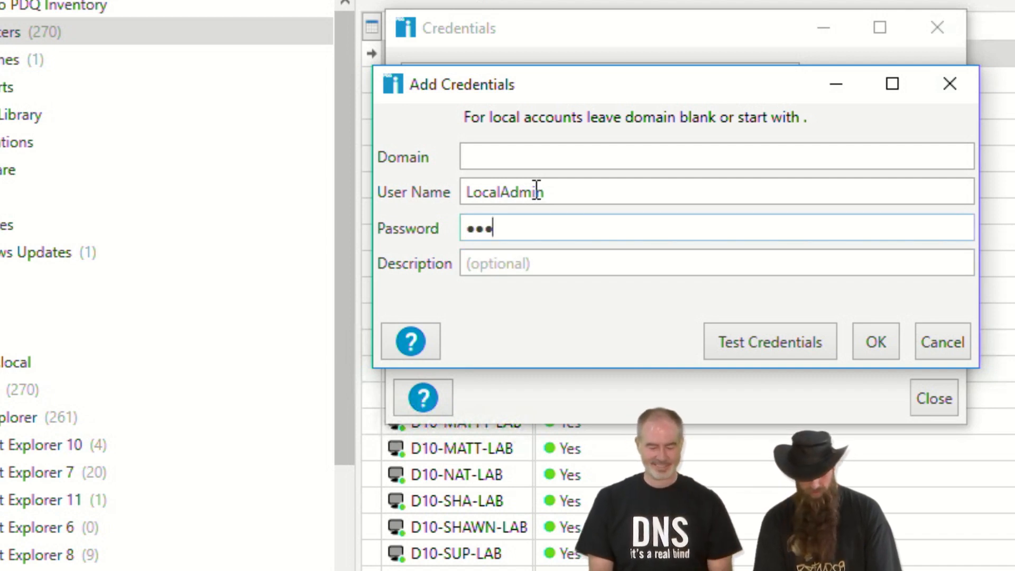
- Describe the credential as 'Local Admin Lab 1' and begin testing it
left_click(495, 256)
type("Local")
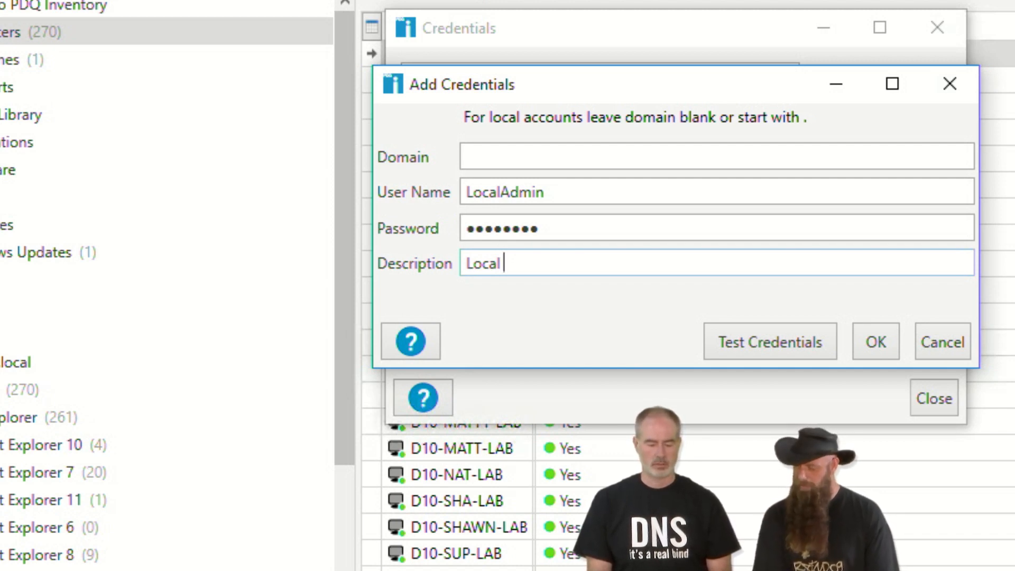
type("Admin Lab 1")
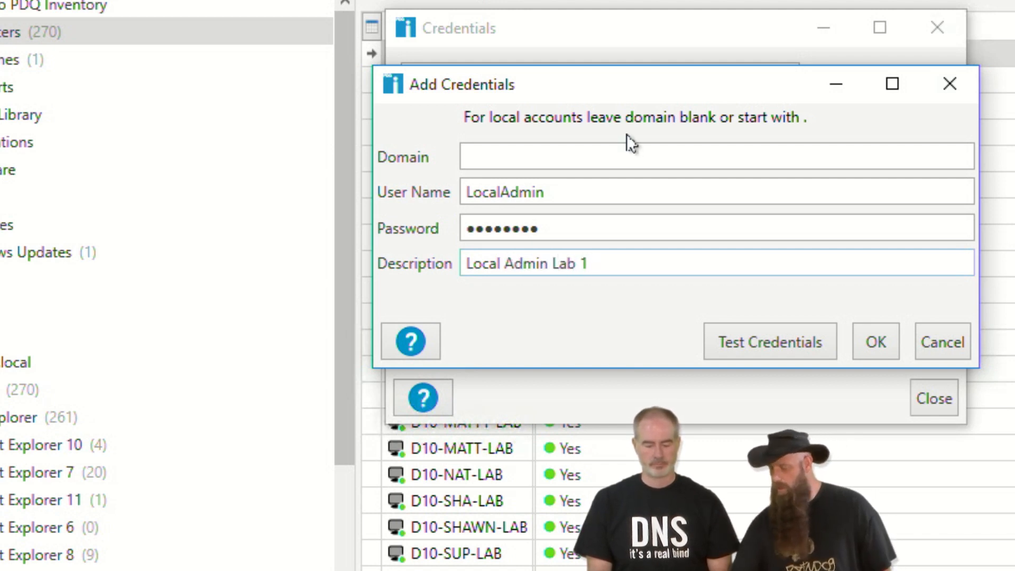
left_click(746, 332)
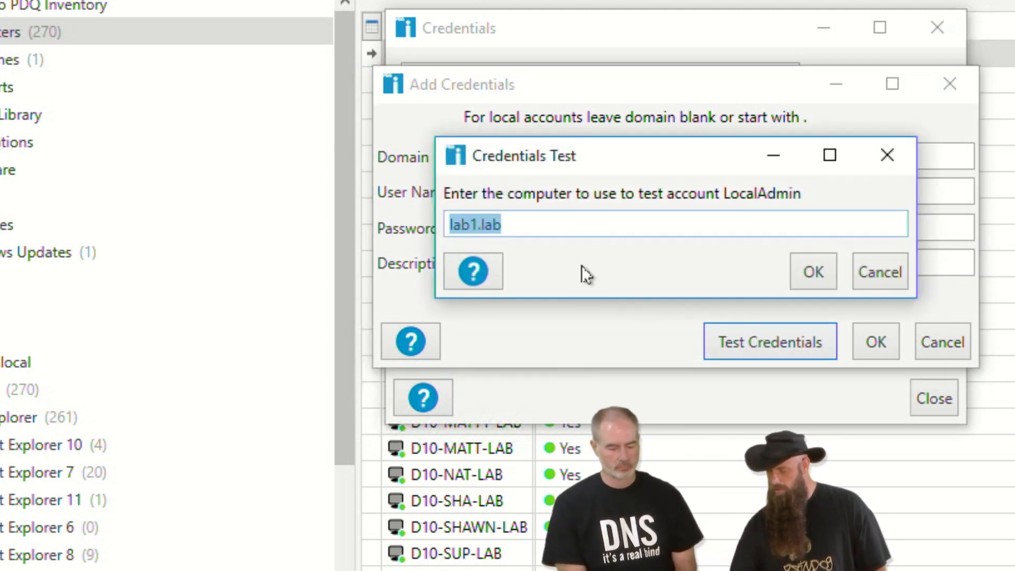
- Test against lab1.lab, save 'Local Admin Lab 1' as the fourth credential, and close the list
left_click(803, 273)
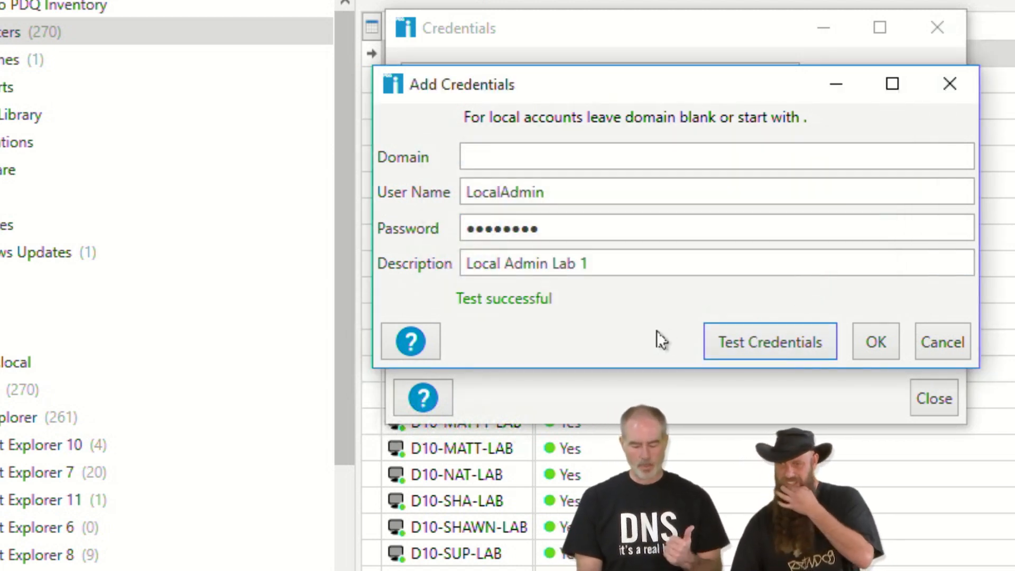
mouse_move(605, 292)
left_mouse_down()
mouse_move(523, 346)
mouse_move(564, 260)
left_mouse_up()
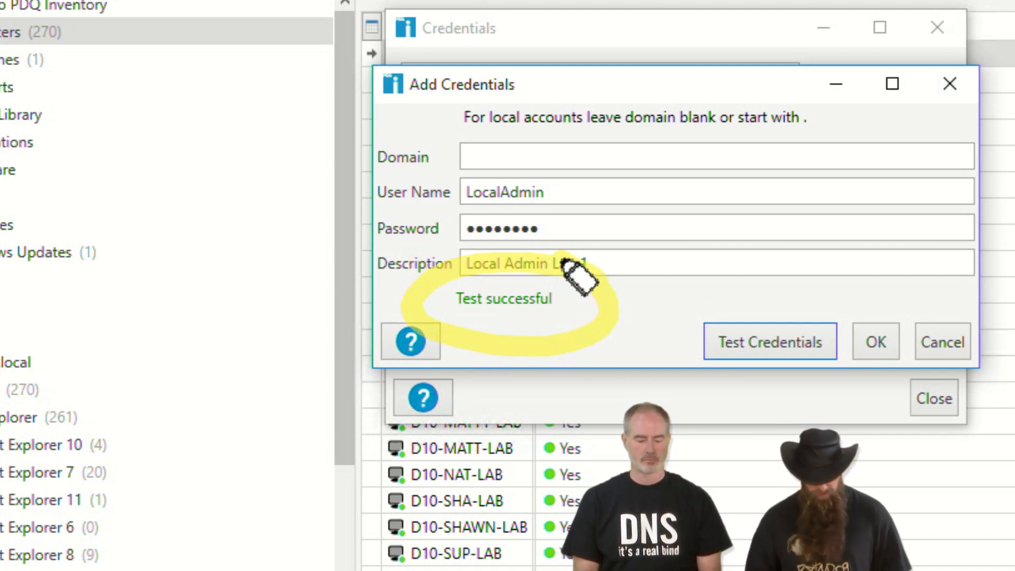
key("Escape")
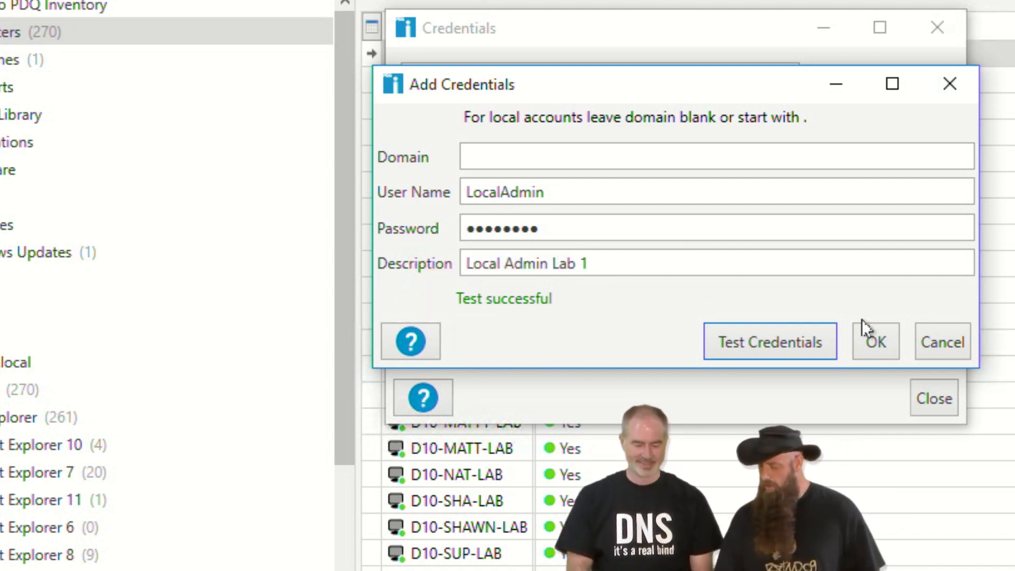
left_click(875, 341)
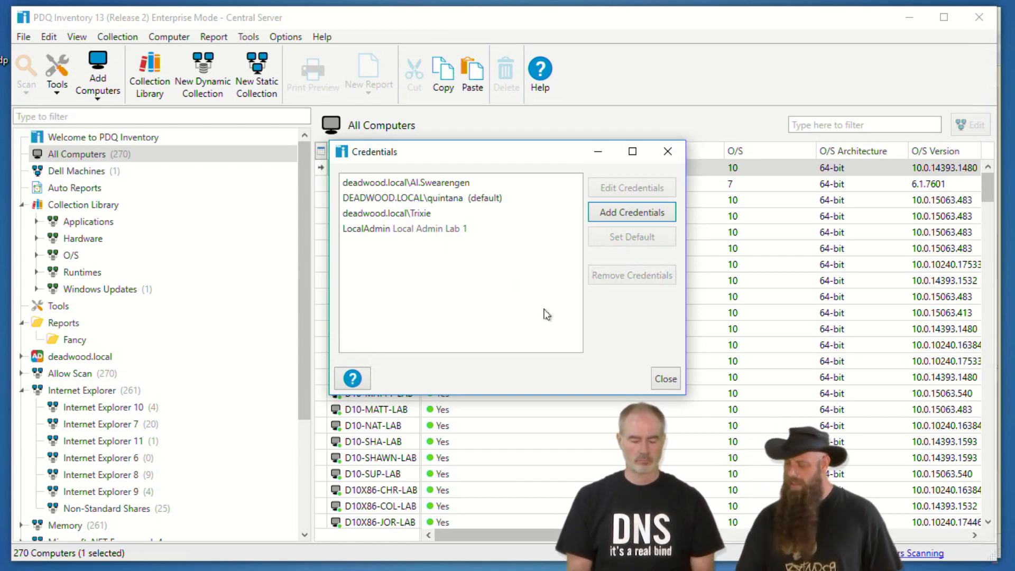
left_click(660, 380)
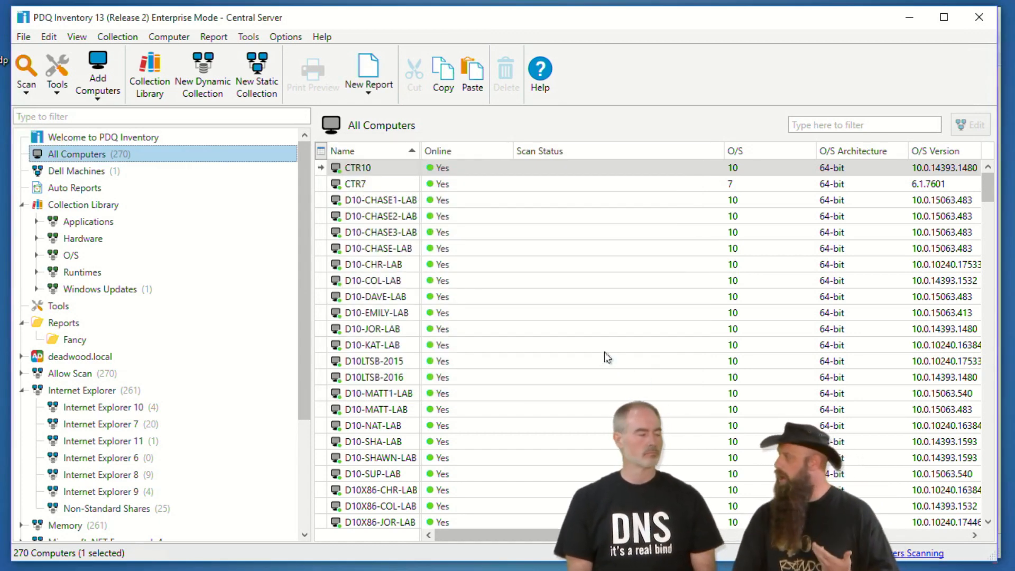
- Add computers LAB1 and lab2 by name, scanned with LocalAdmin 'Local Admin Lab 1'
left_click(168, 38)
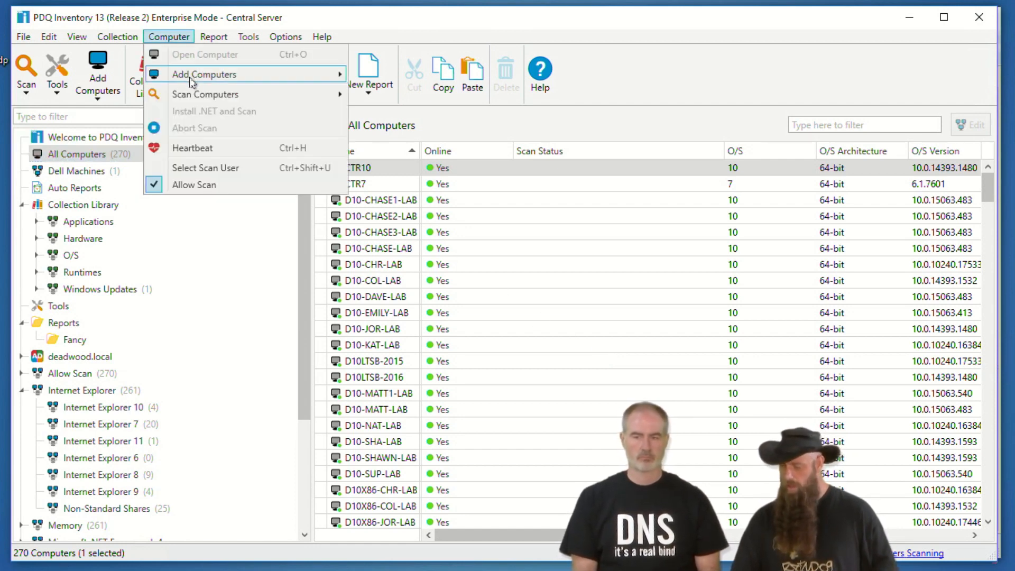
mouse_move(297, 77)
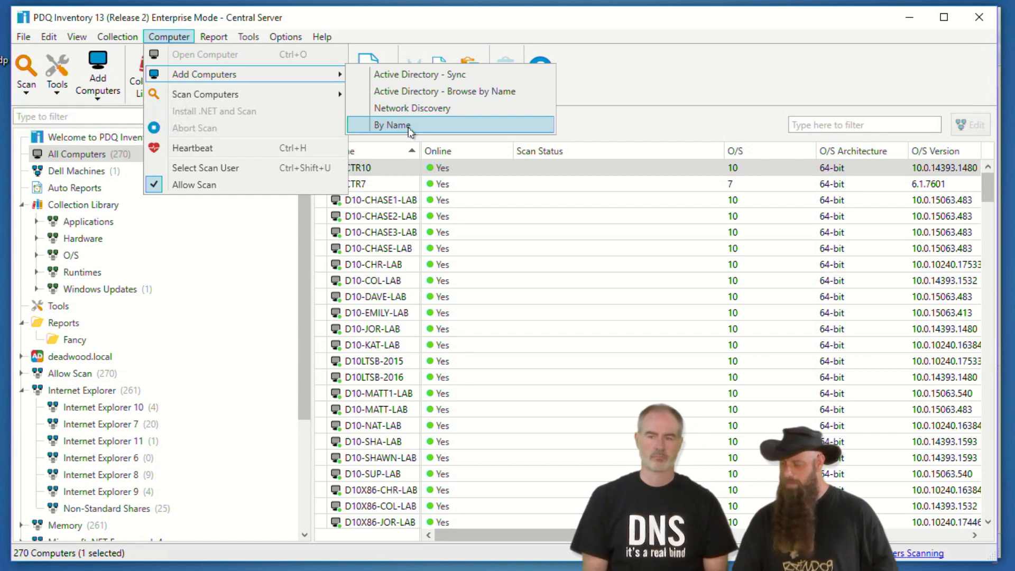
left_click(411, 126)
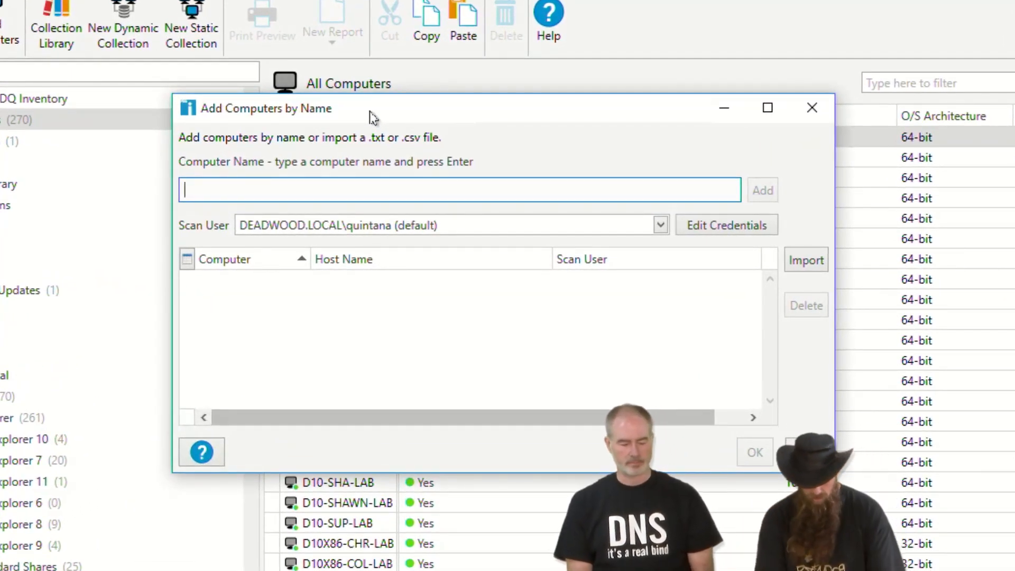
type("LAB1")
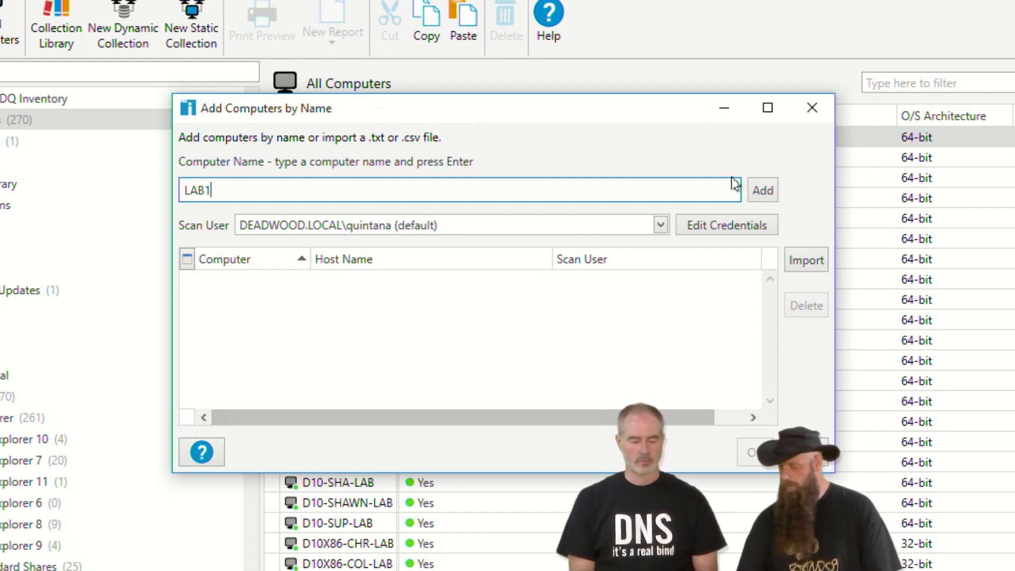
left_click(761, 196)
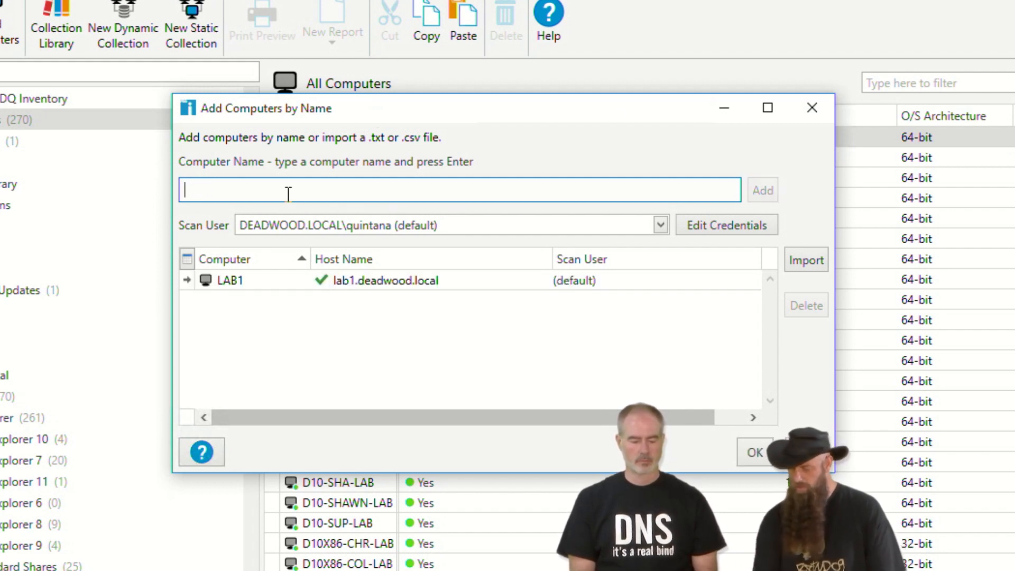
type("lab2")
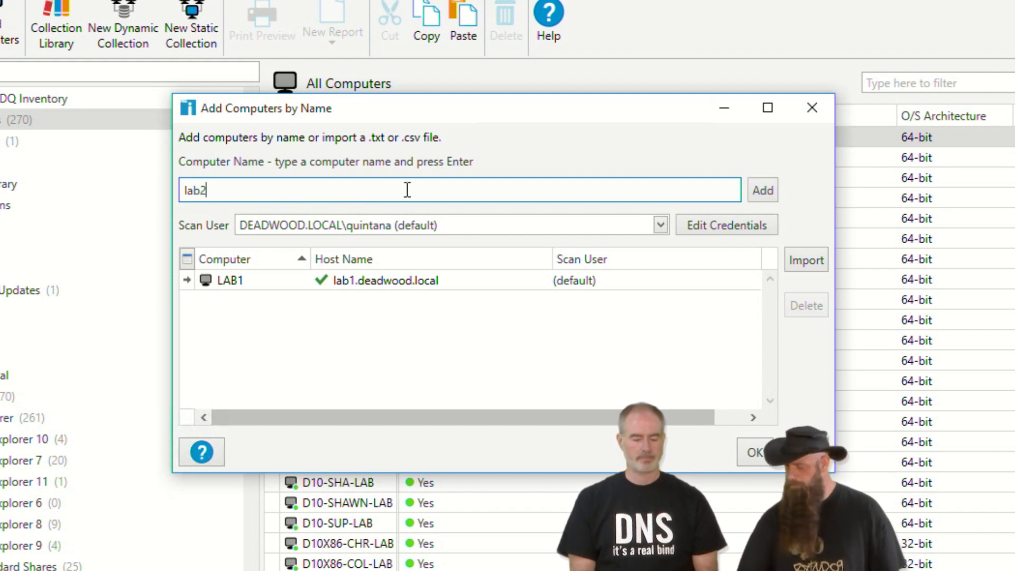
left_click(762, 192)
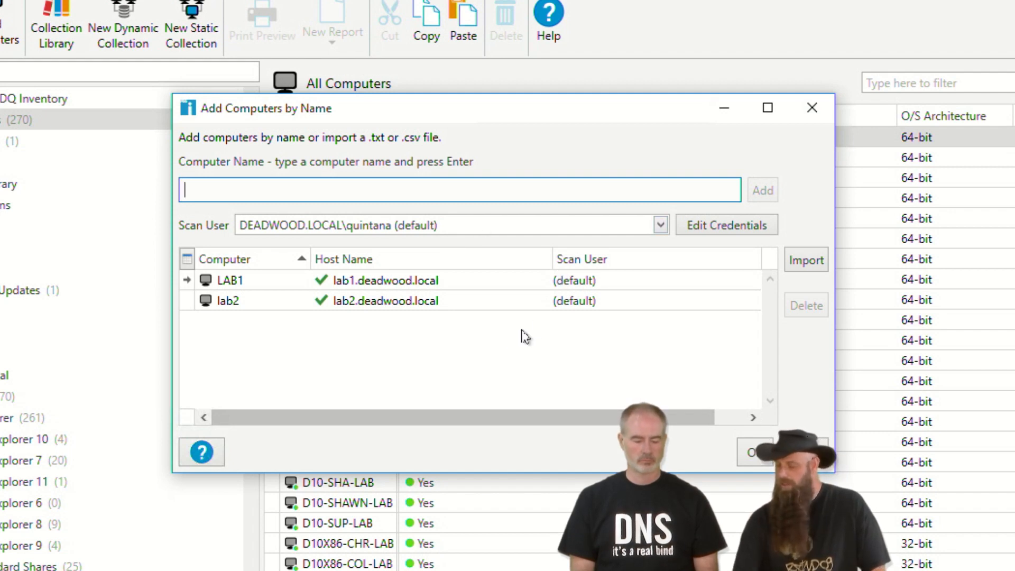
left_click(453, 235)
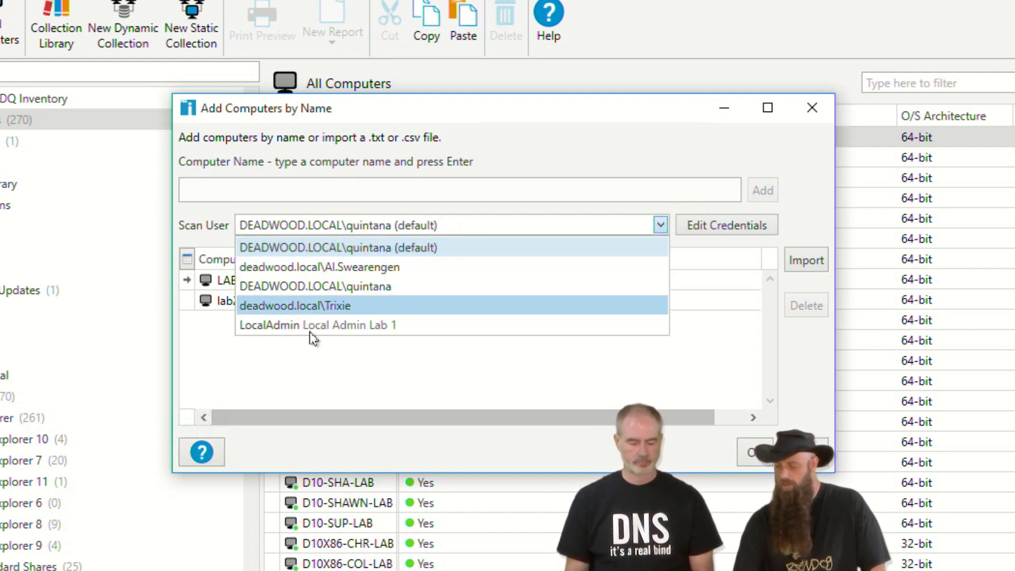
left_click(282, 328)
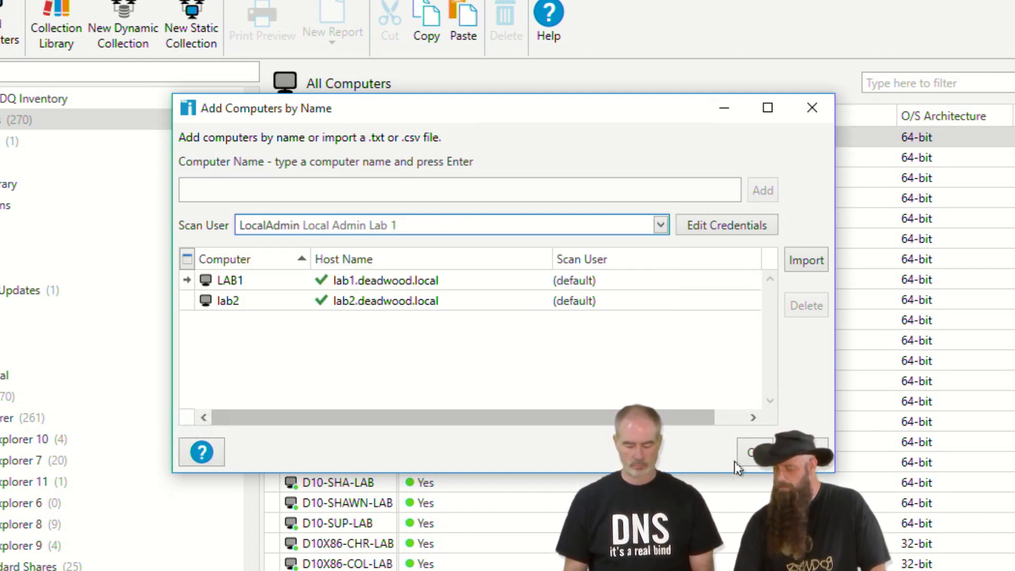
left_click(751, 452)
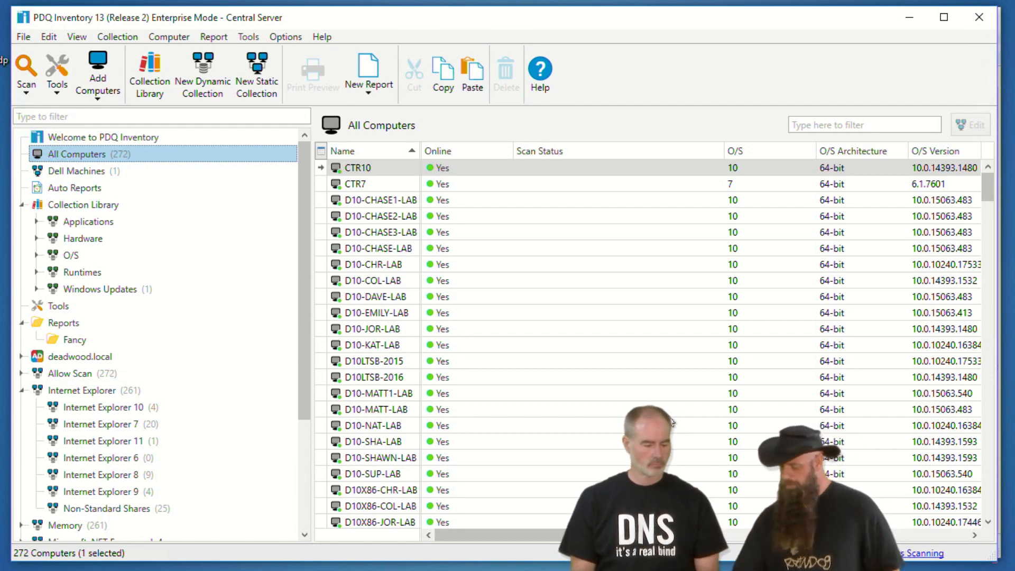
- Filter the computer list by 'lab' to show LAB1 and its incorrect-password scan error
left_click(820, 131)
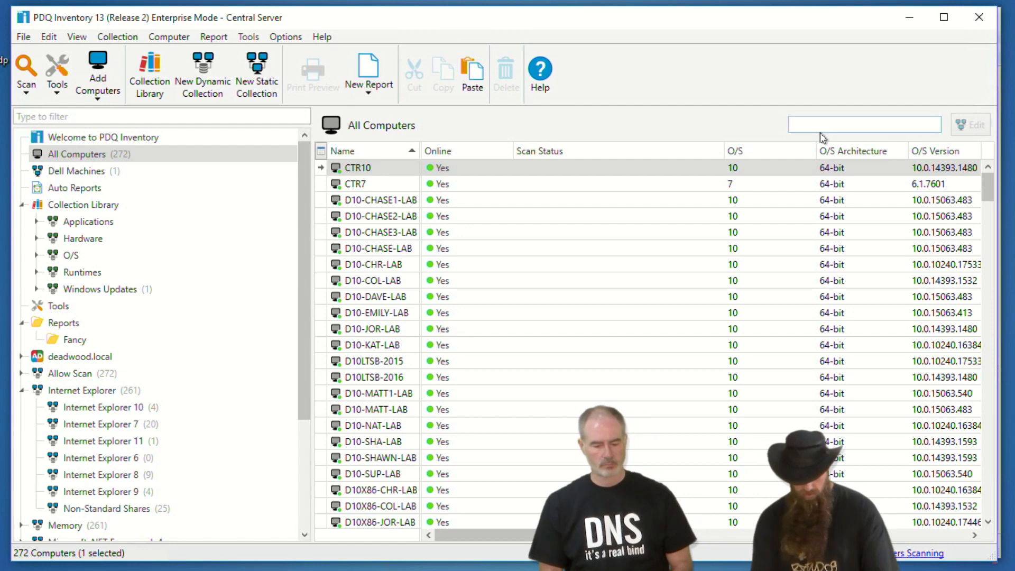
type("lab1")
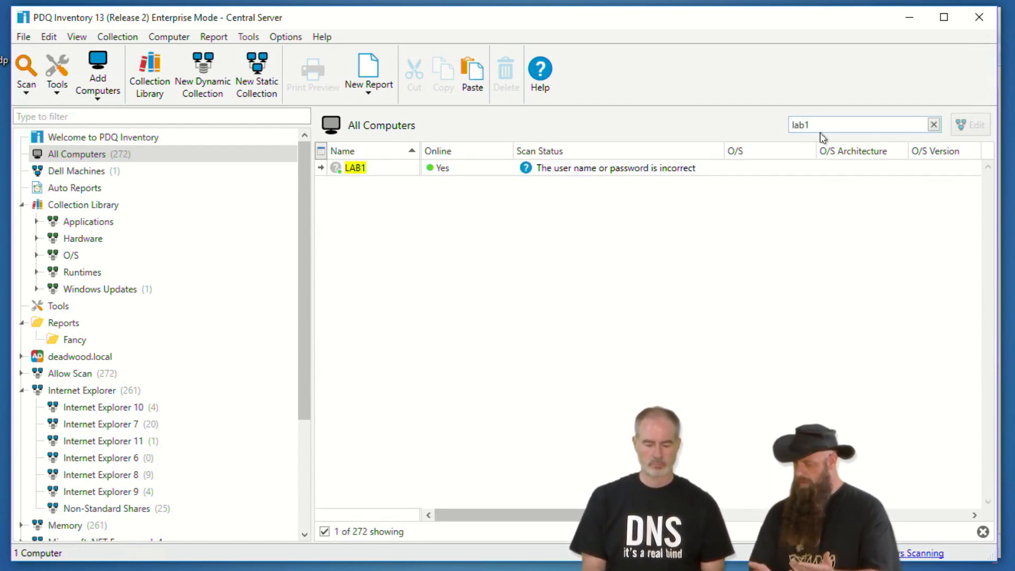
- Open Select Scan User for LAB1, browse the credentials, then cancel without changes
right_click(370, 175)
left_click(370, 170)
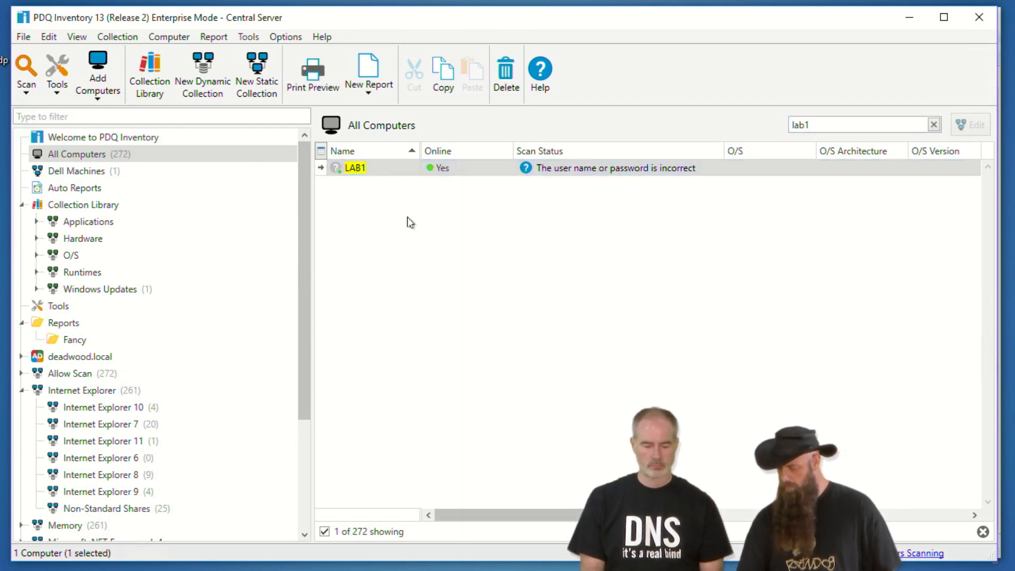
right_click(381, 179)
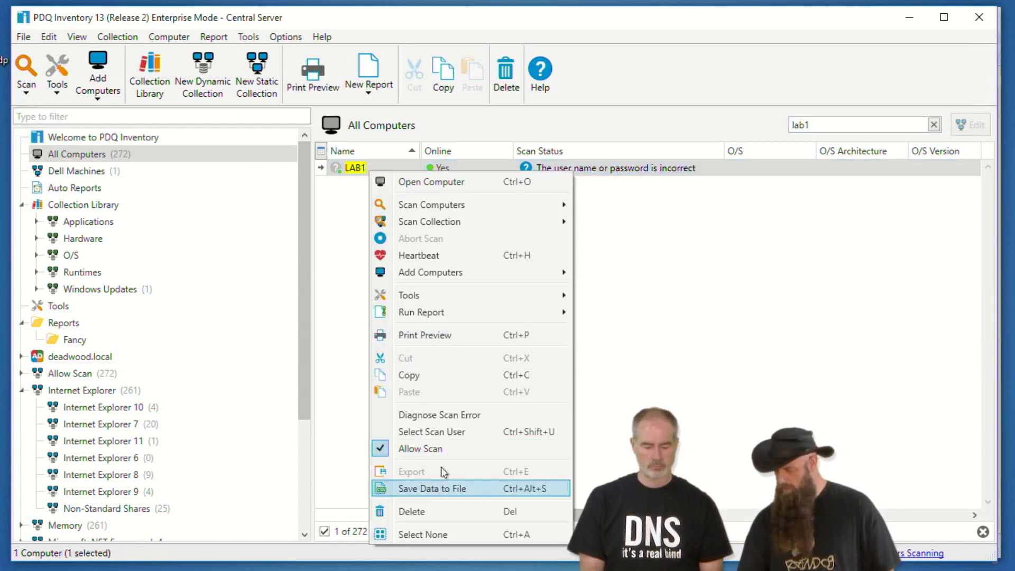
left_click(457, 437)
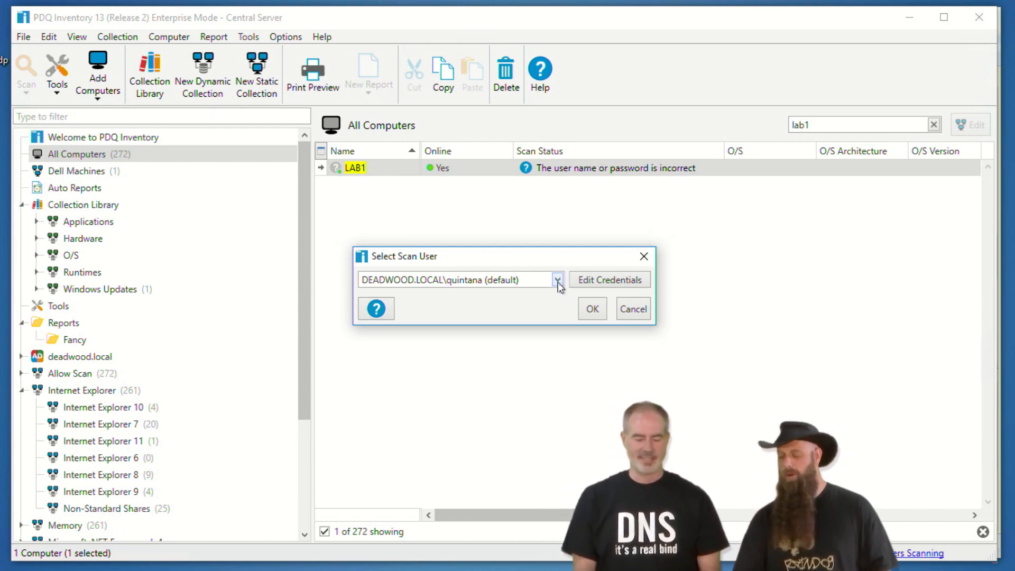
left_click(558, 280)
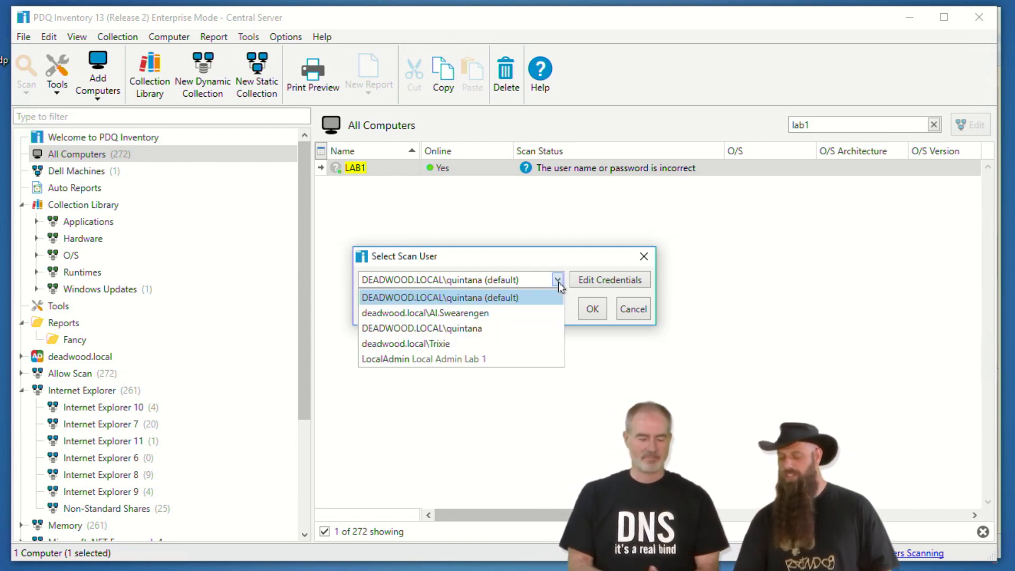
left_click(632, 307)
left_click(632, 309)
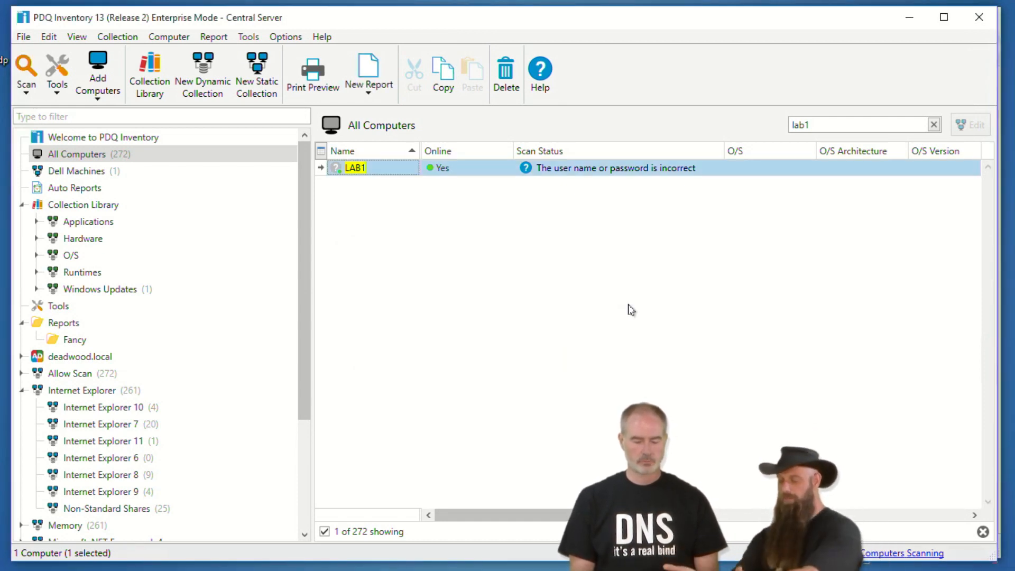
- Set LAB1's scan user to LocalAdmin 'Local Admin Lab 1', queuing its scan again
right_click(385, 168)
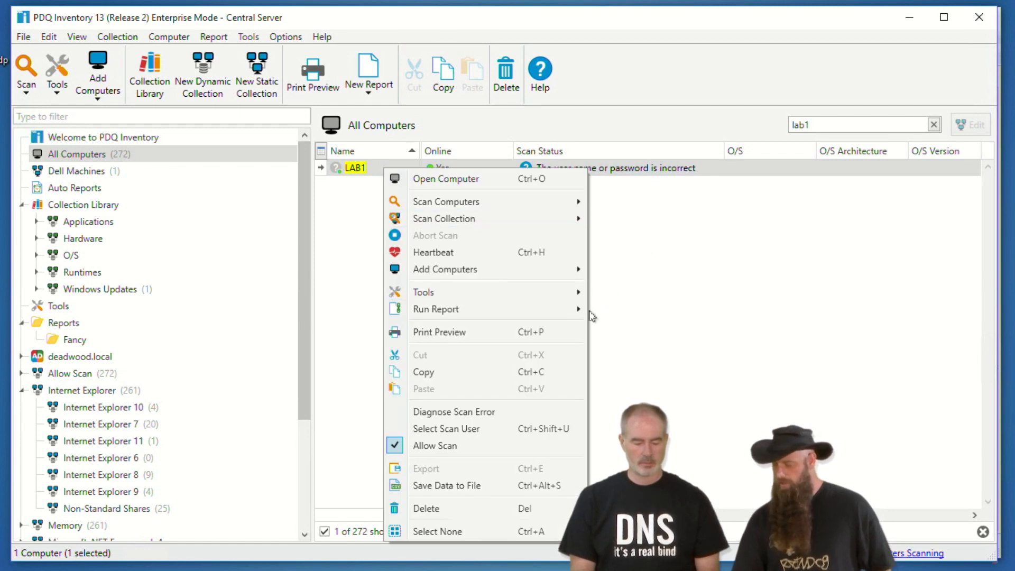
left_click(455, 428)
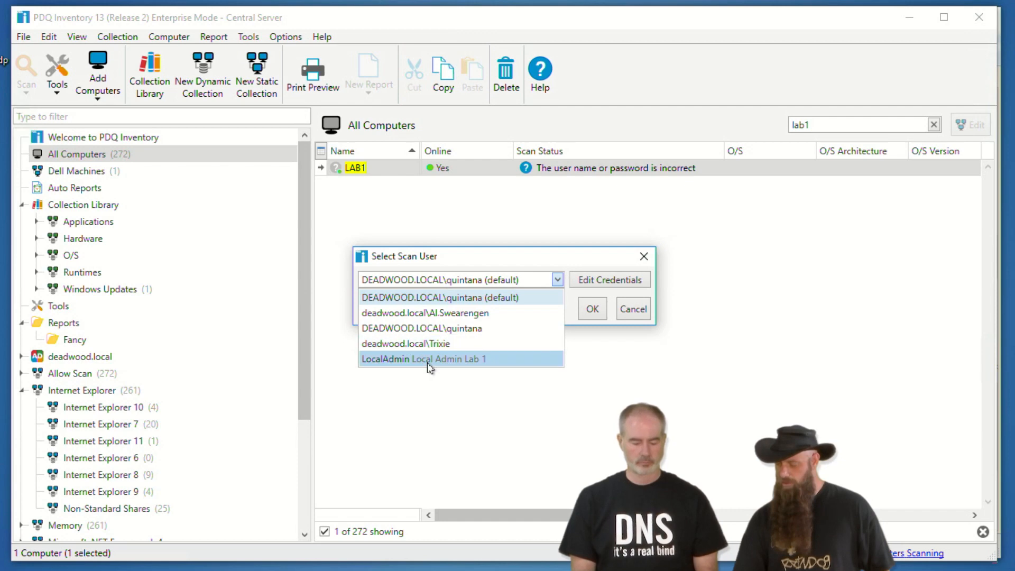
left_click(455, 359)
left_click(592, 312)
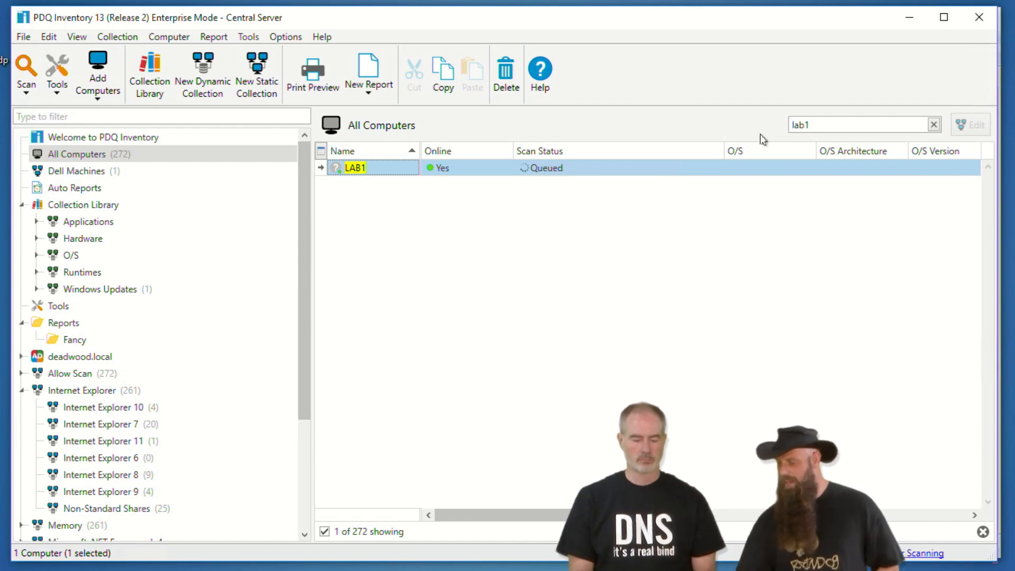
left_click(817, 125)
key("BackSpace")
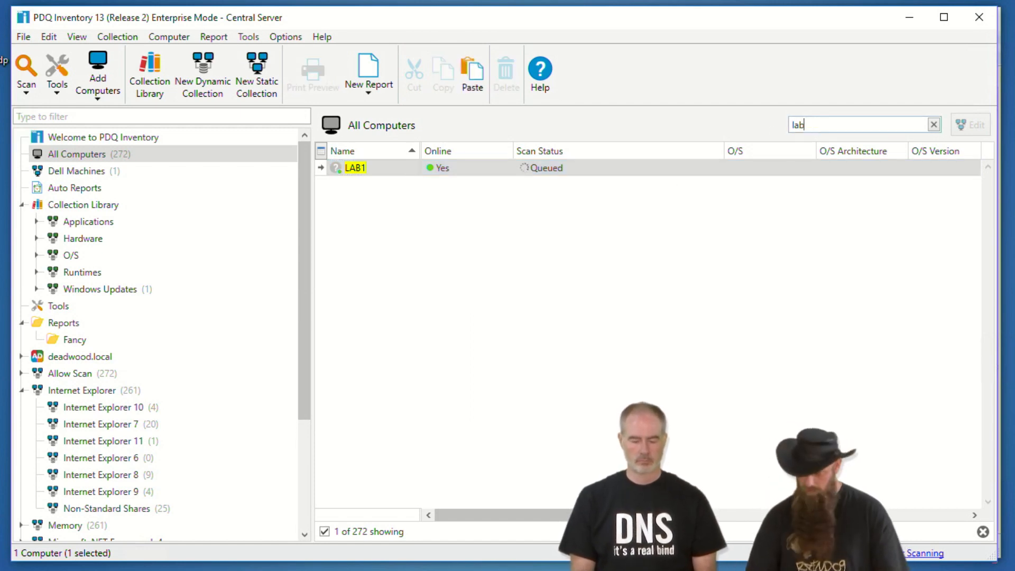
- Filter to lab2, open its details, and set its scan user to LocalAdmin 'Local Admin Lab 1'
type("2")
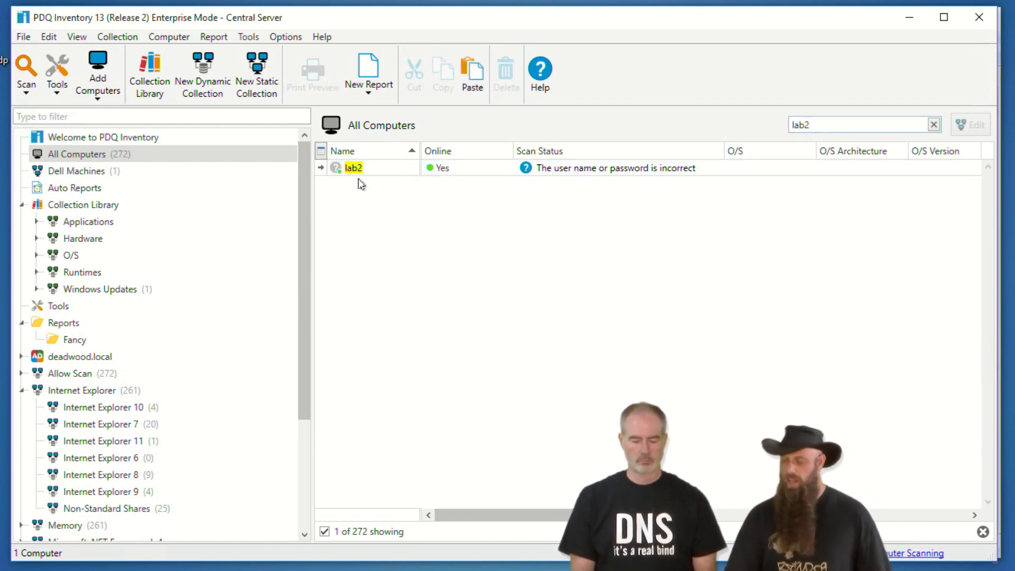
left_click(362, 168)
double_click(363, 168)
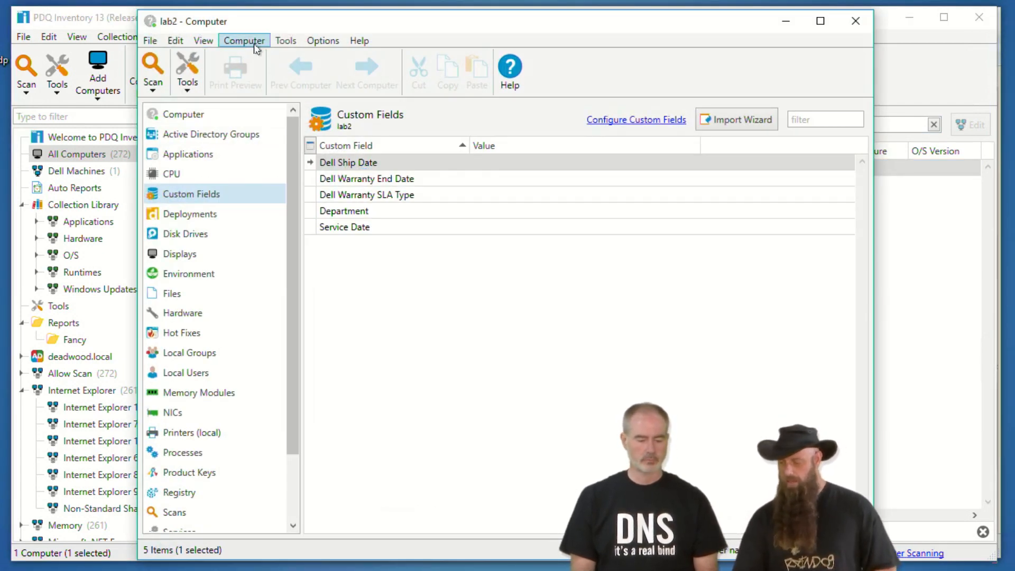
left_click(253, 44)
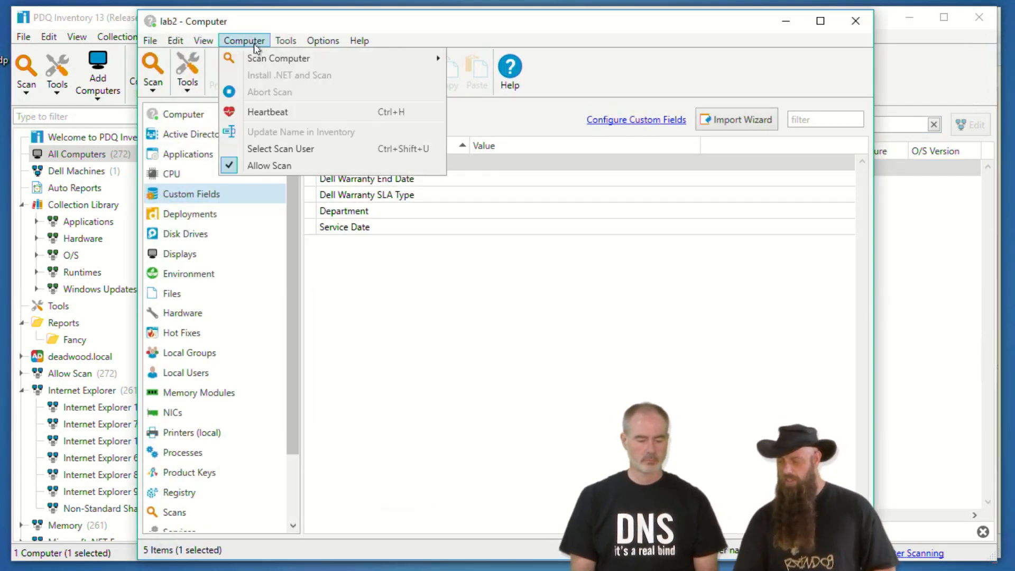
left_click(271, 151)
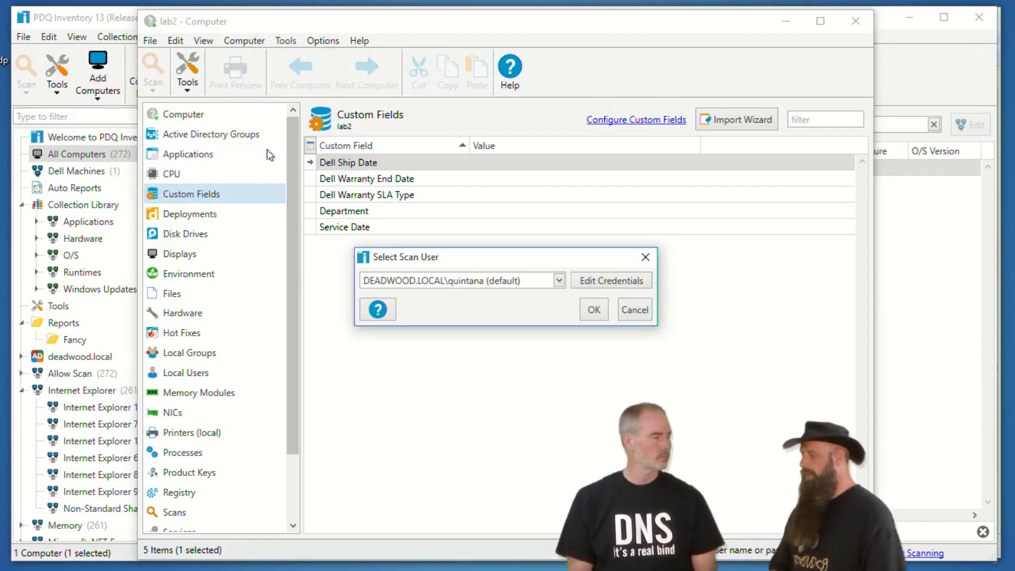
left_click(465, 282)
left_click(434, 360)
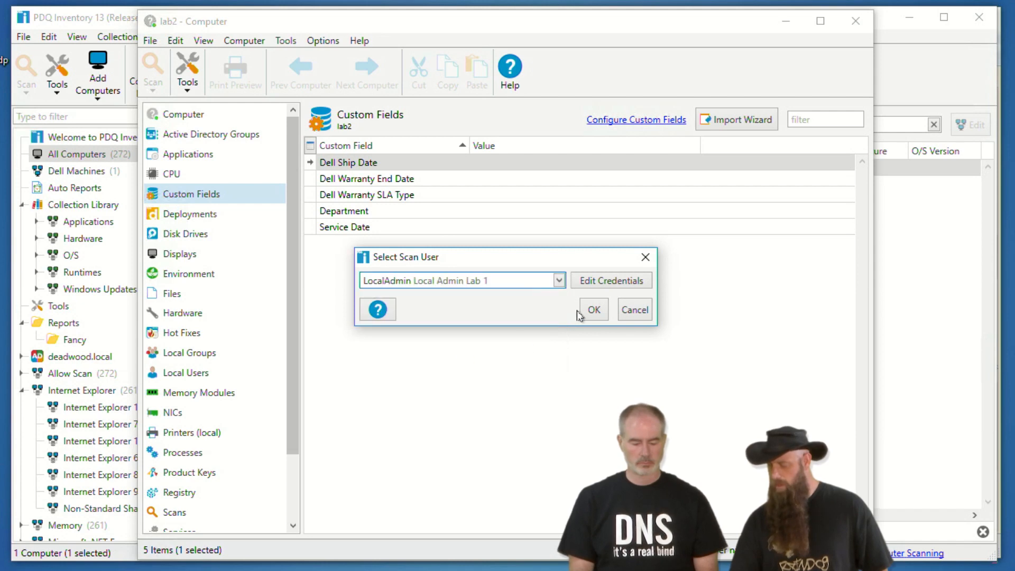
left_click(593, 310)
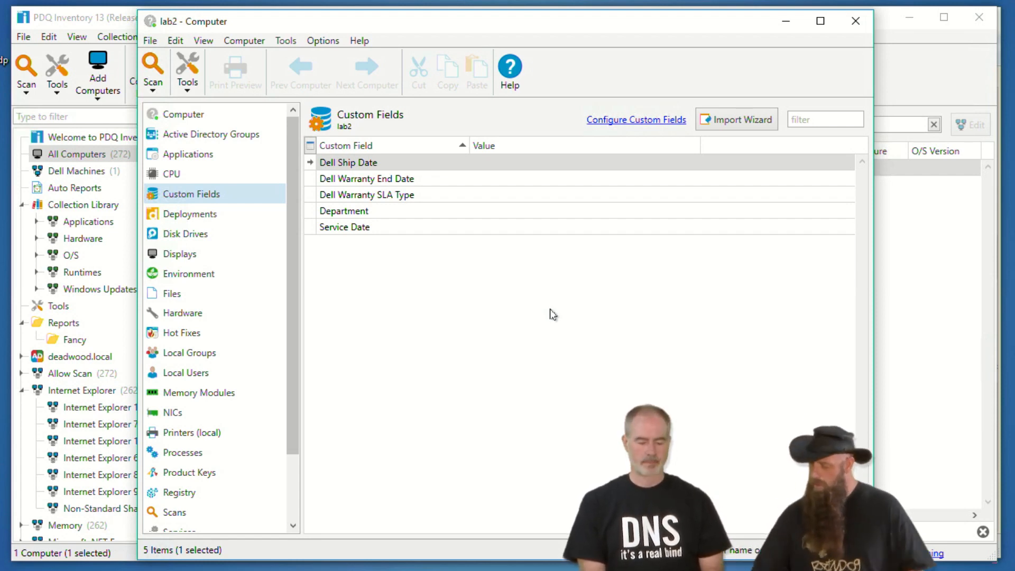
- View lab2's general Computer details, then close the lab2 window with lab2 queued for scanning
left_click(179, 117)
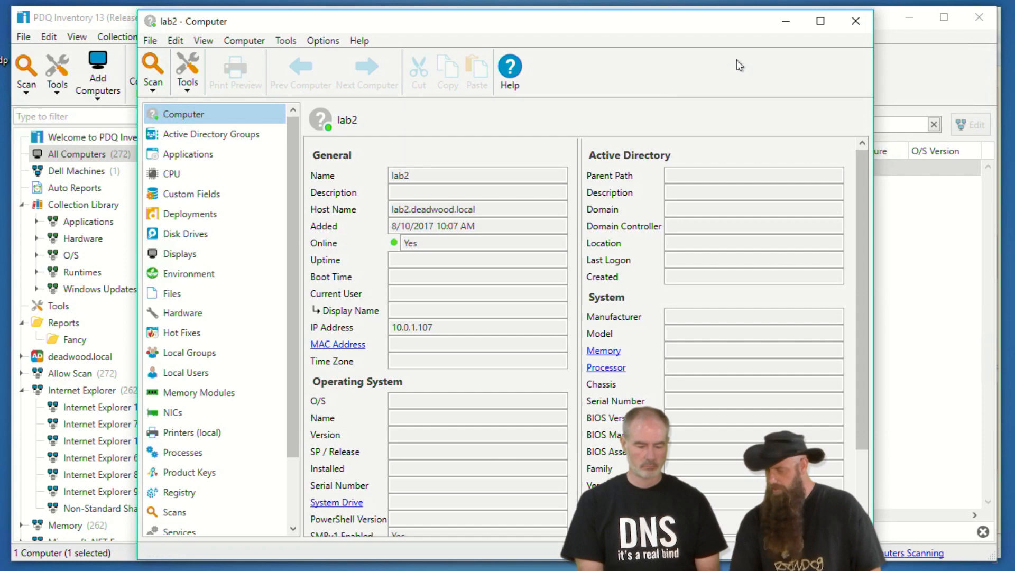
left_click(856, 21)
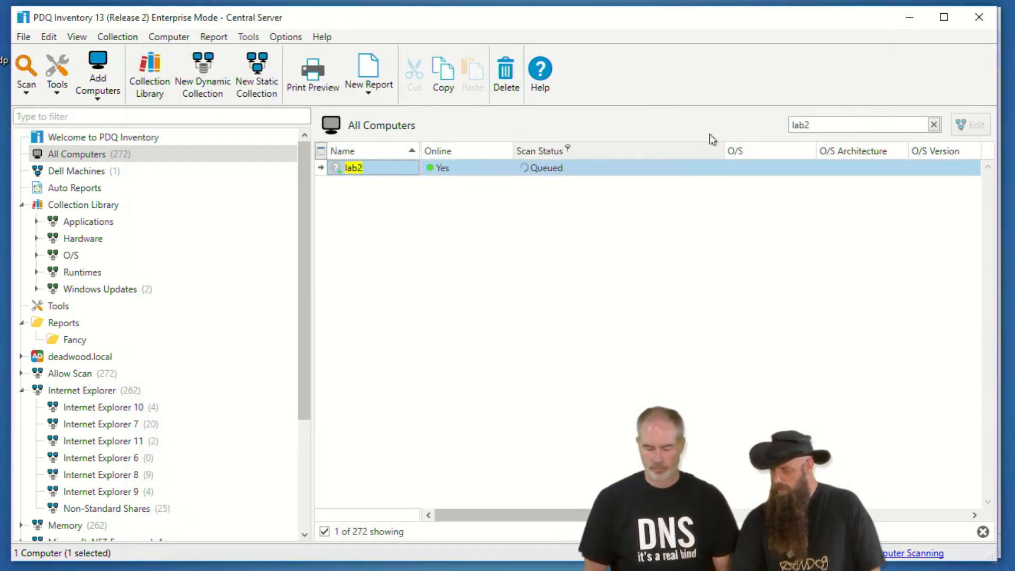
- Change the computer filter from lab2 to lab1 and review LAB1's Windows 7 64-bit details
left_click(821, 125)
key("BackSpace")
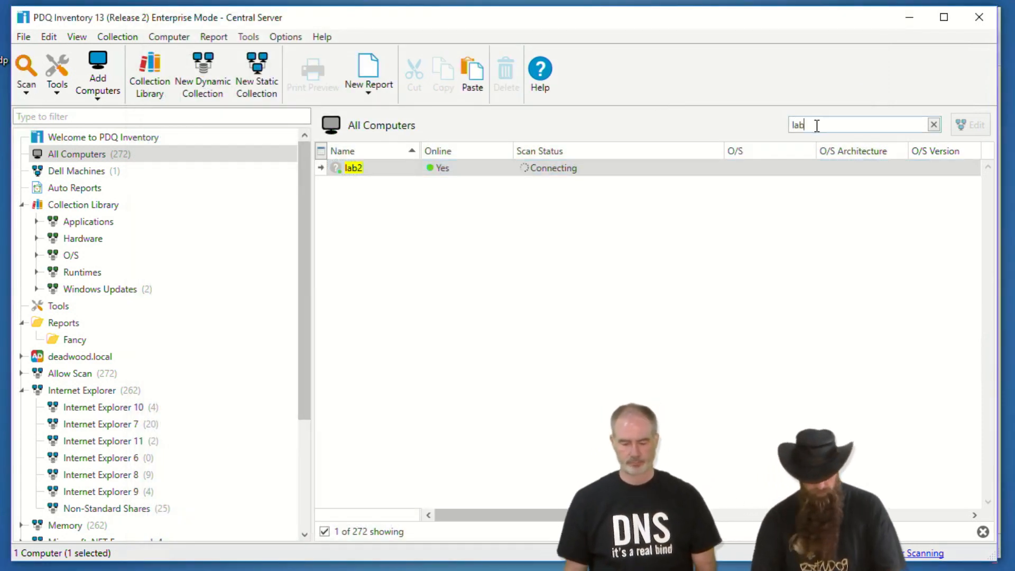
type("1")
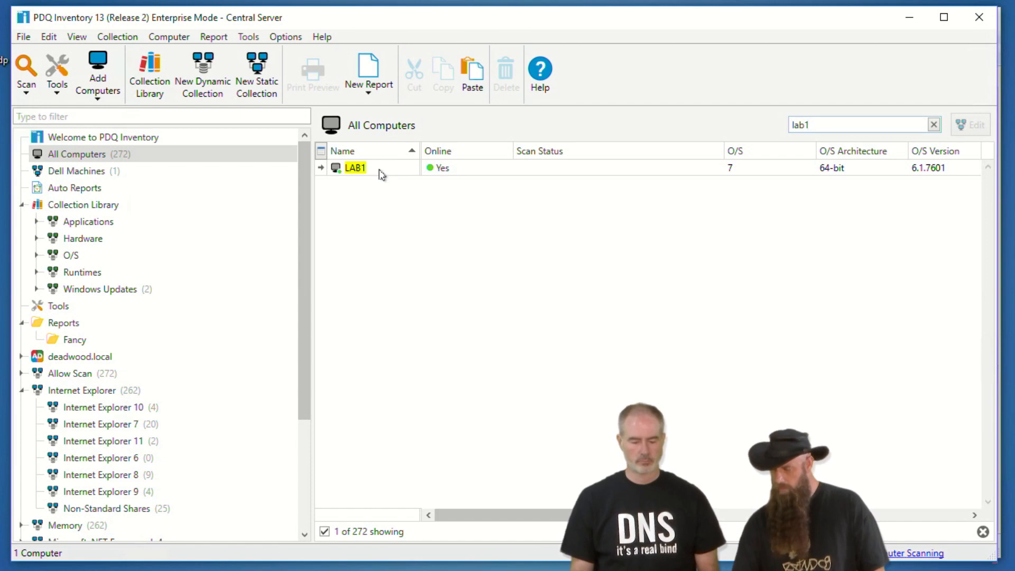
left_click(377, 168)
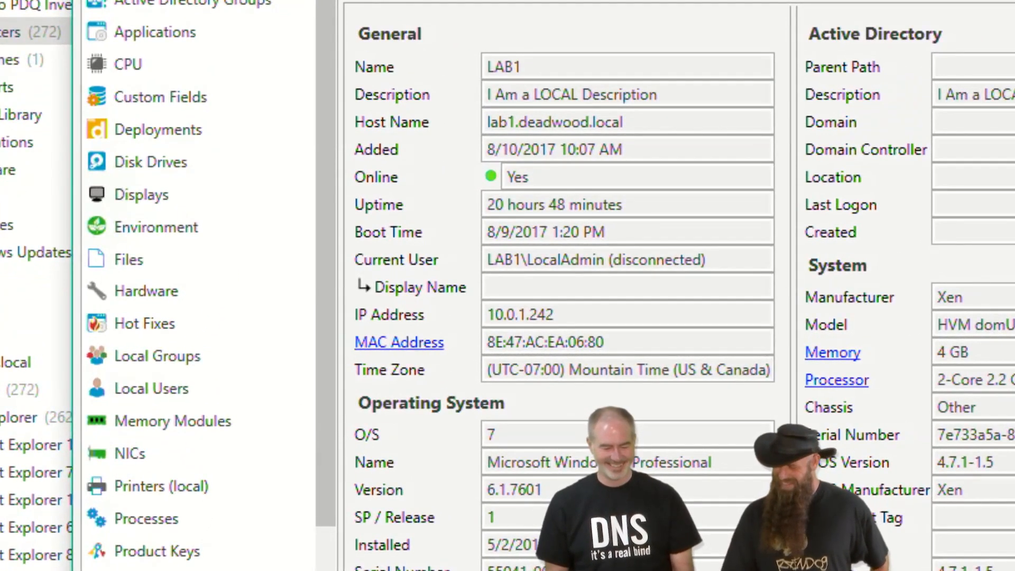
left_click(793, 45)
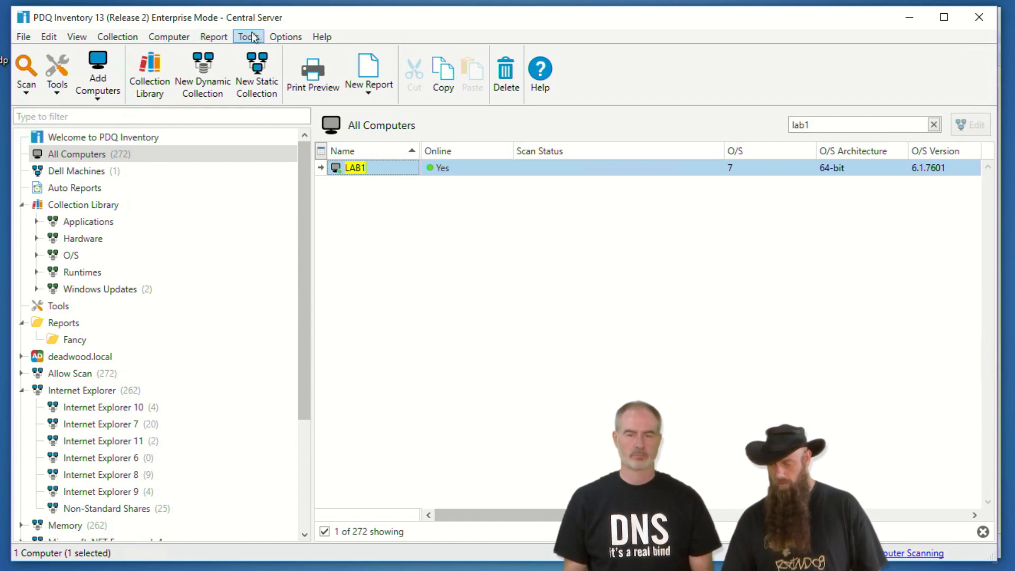
- Open Preferences > Scan Profiles to list the six profiles, Standard as default
left_click(285, 36)
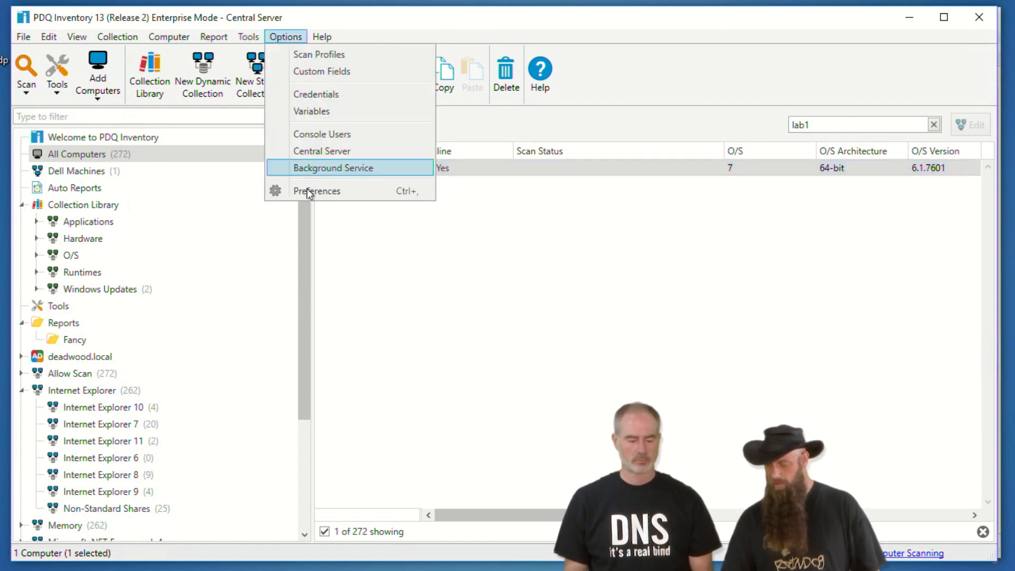
left_click(309, 189)
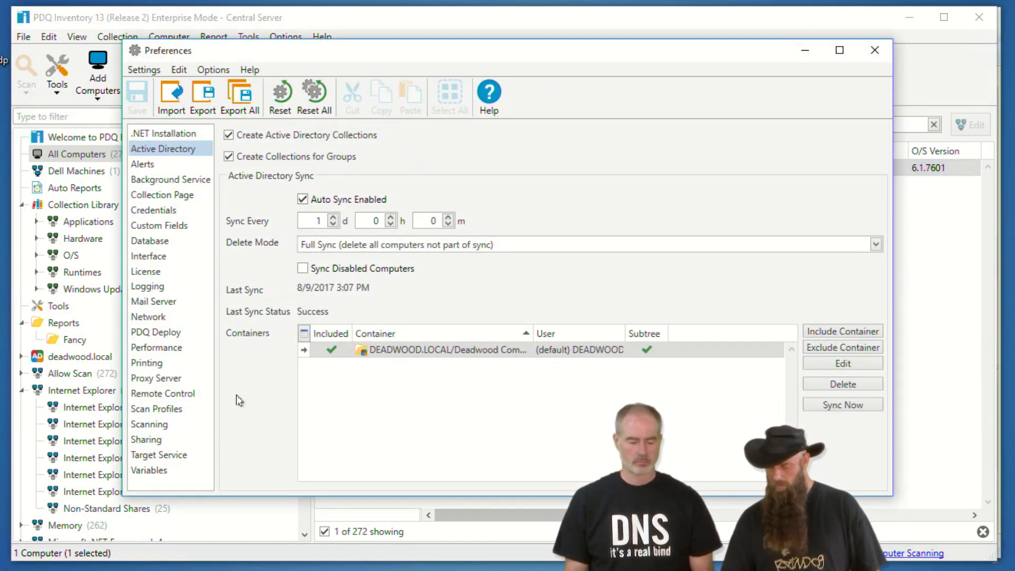
left_click(158, 410)
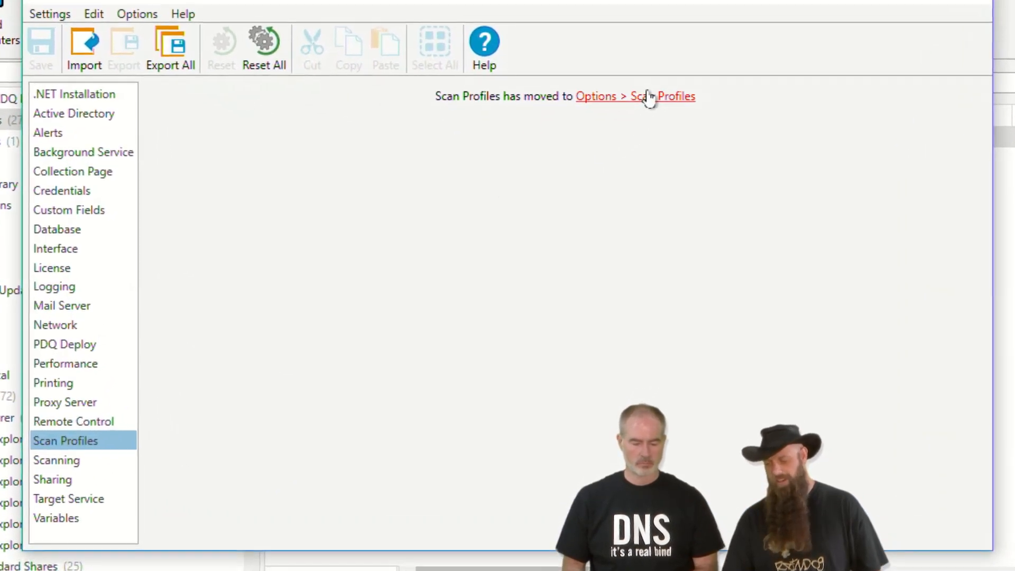
left_click(628, 127)
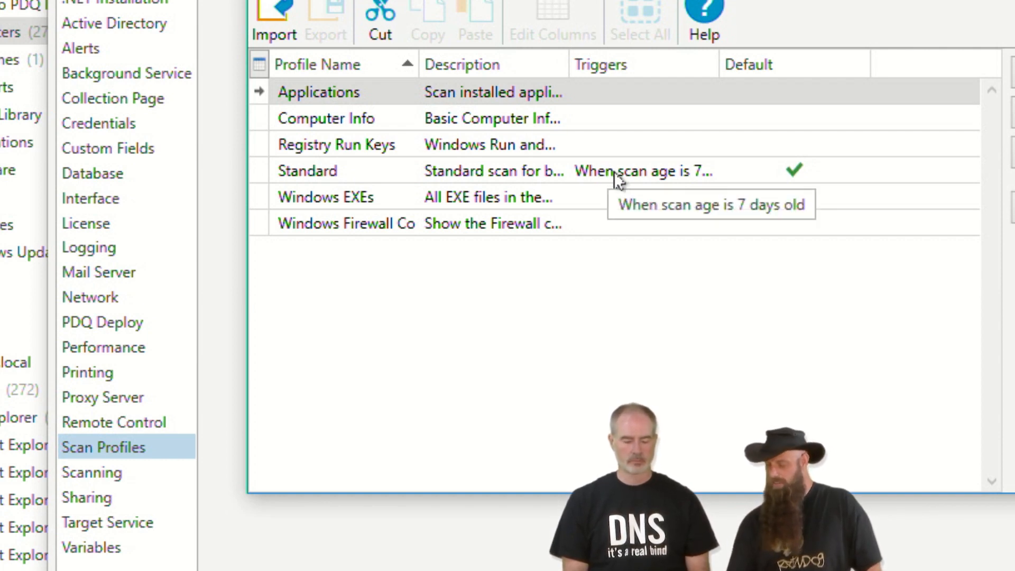
- Give the Applications scan profile a weekly Weekdays trigger at 4:00 AM and close Scan Profiles
double_click(344, 97)
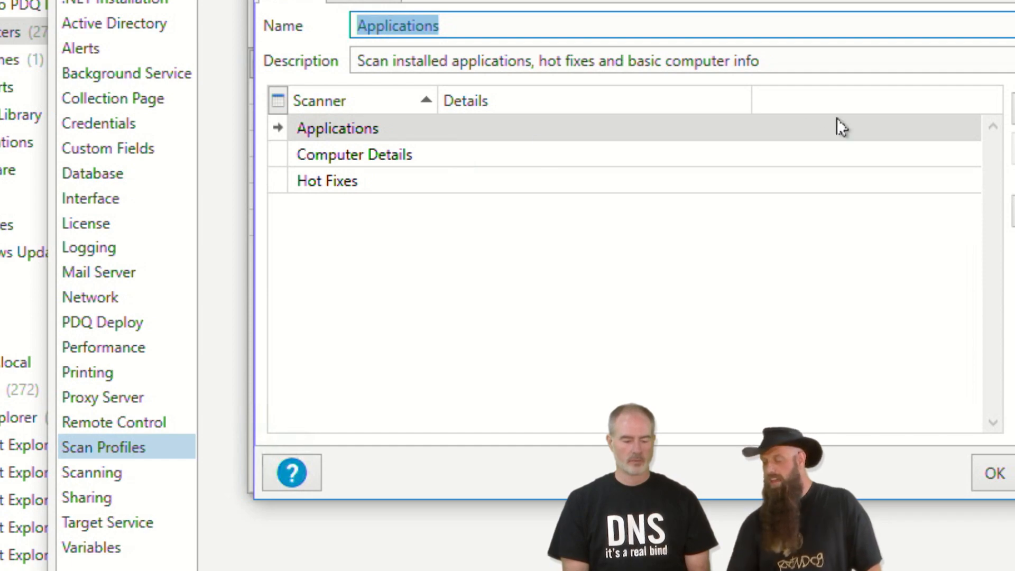
left_click(1013, 109)
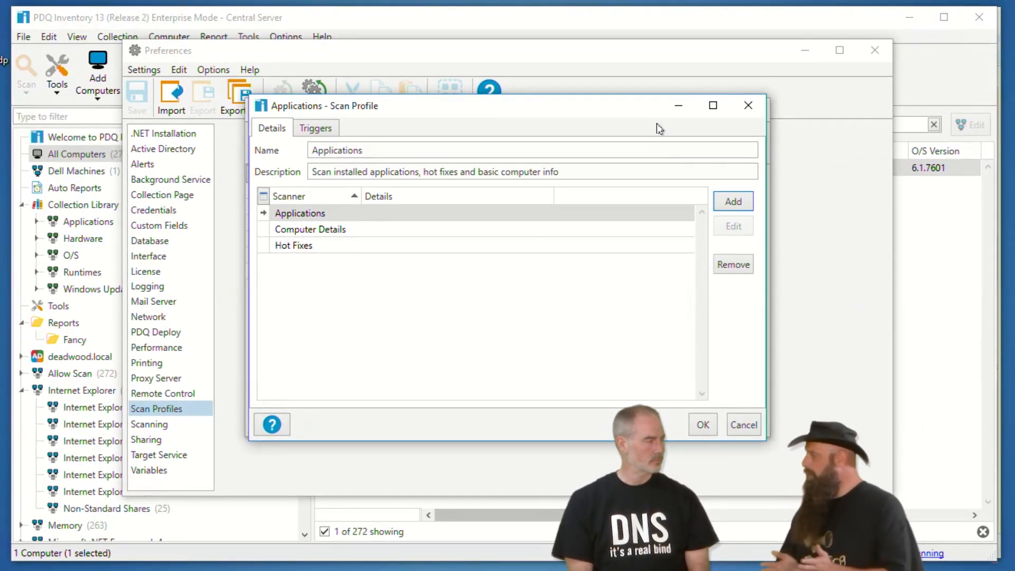
left_click(327, 131)
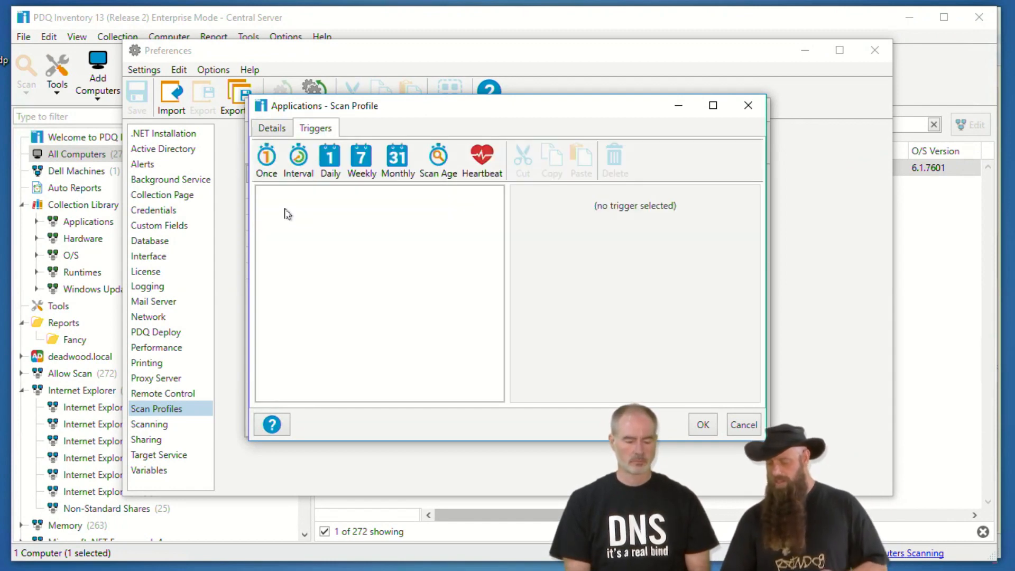
left_click(361, 159)
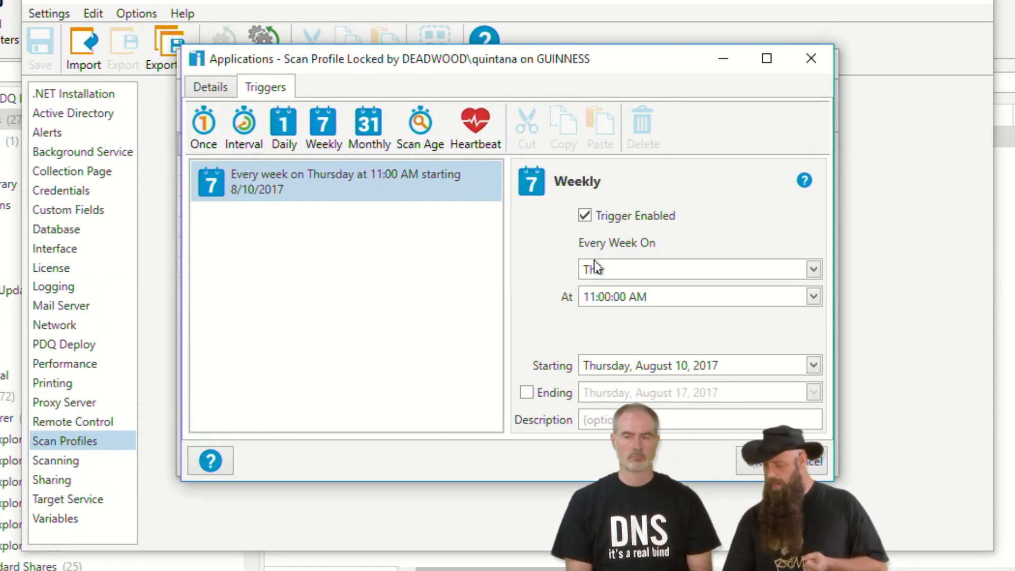
left_click(606, 270)
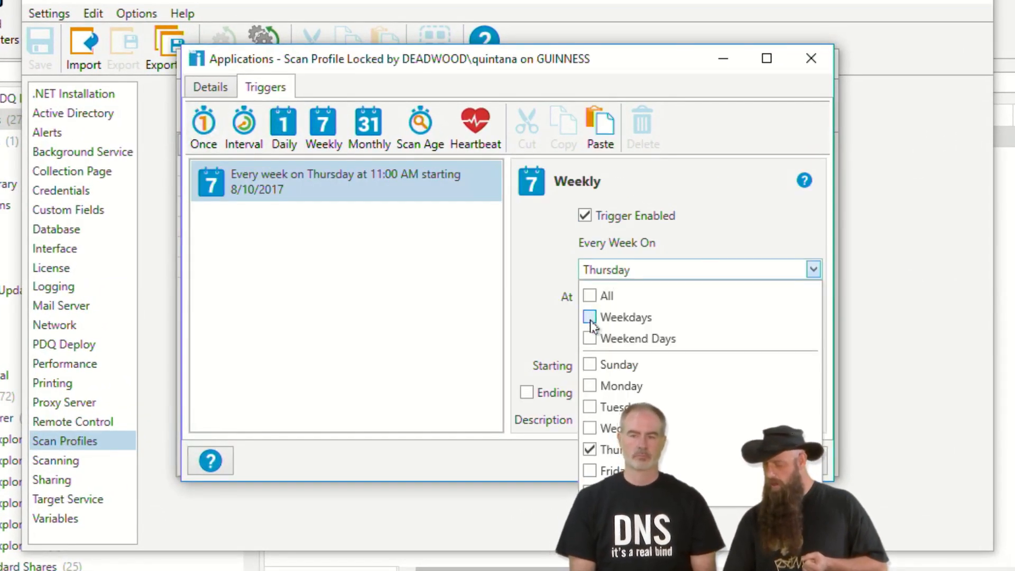
left_click(589, 318)
left_click(538, 349)
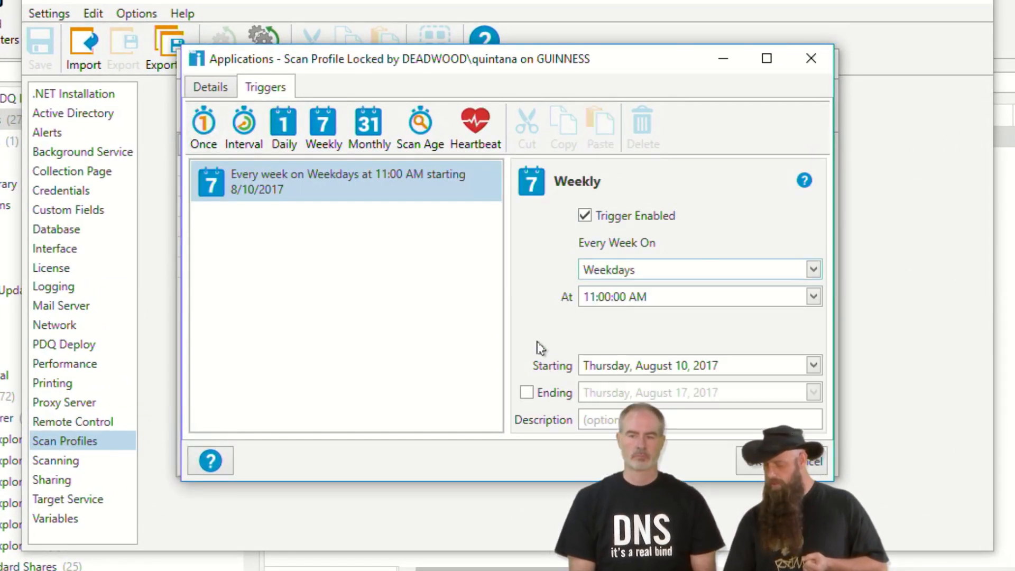
left_click(592, 299)
type("4")
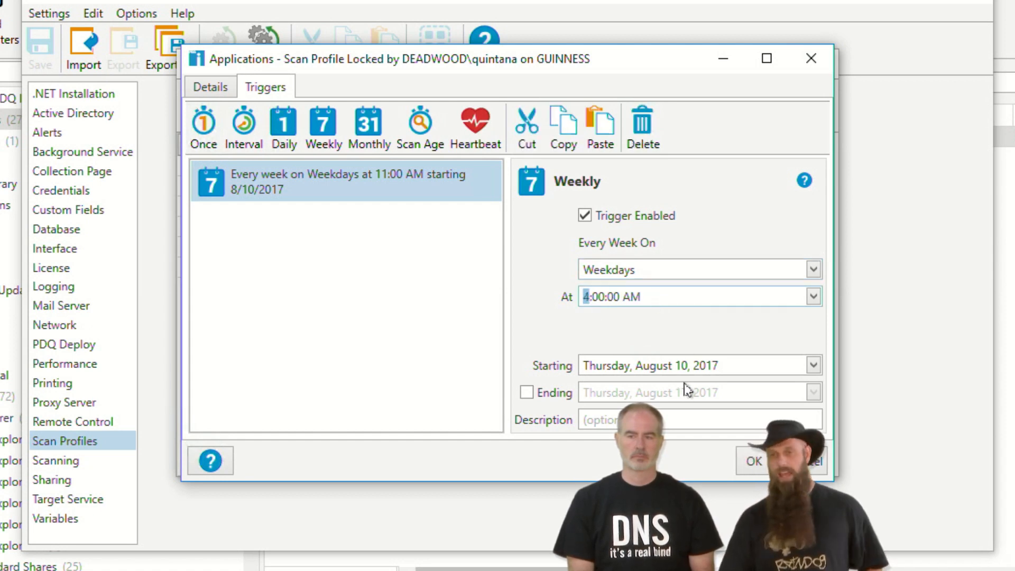
left_click(751, 461)
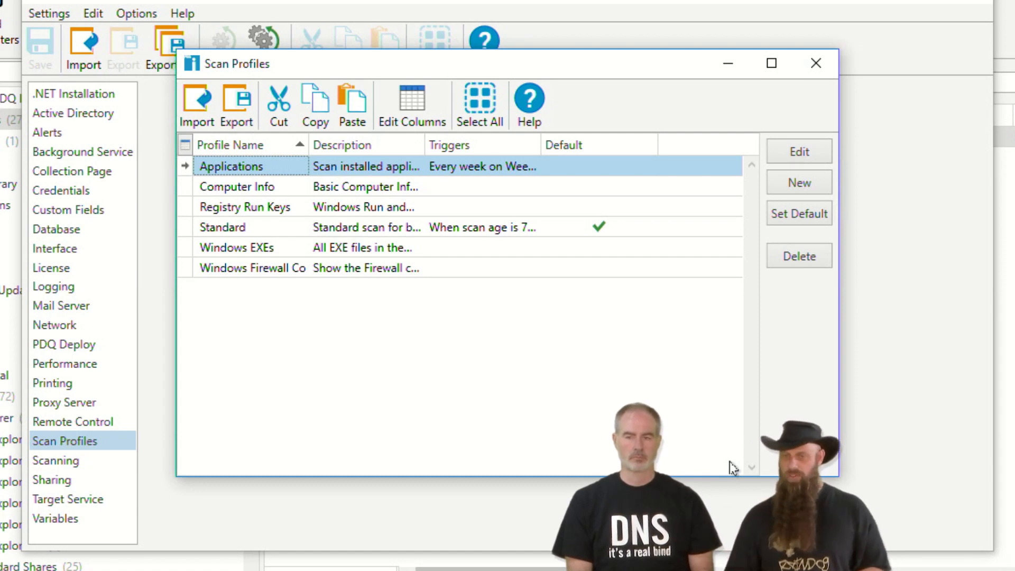
left_click(828, 66)
- Close Preferences and bring up Computer > Add Computers > By Name
left_click(988, 2)
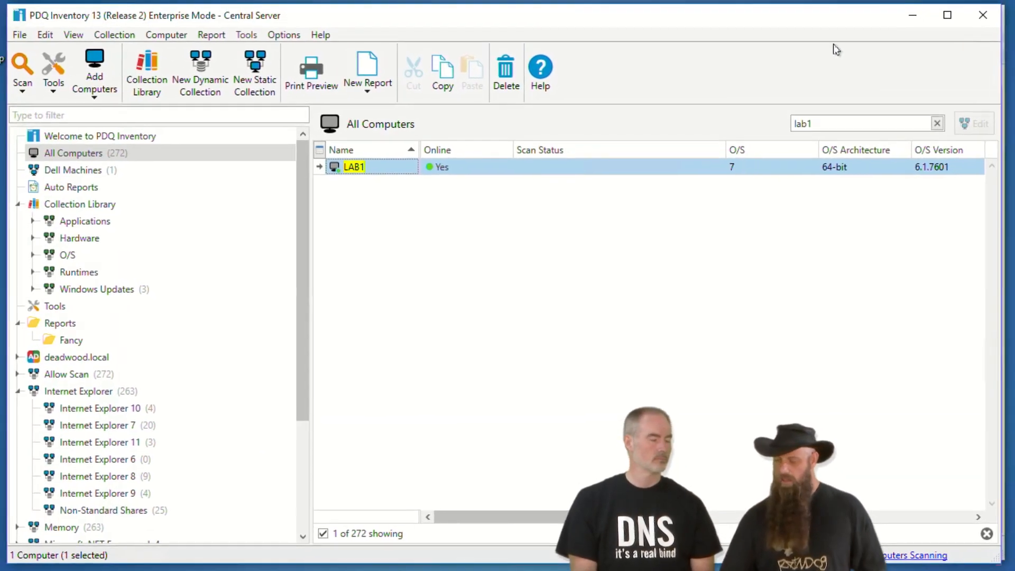
left_click(182, 38)
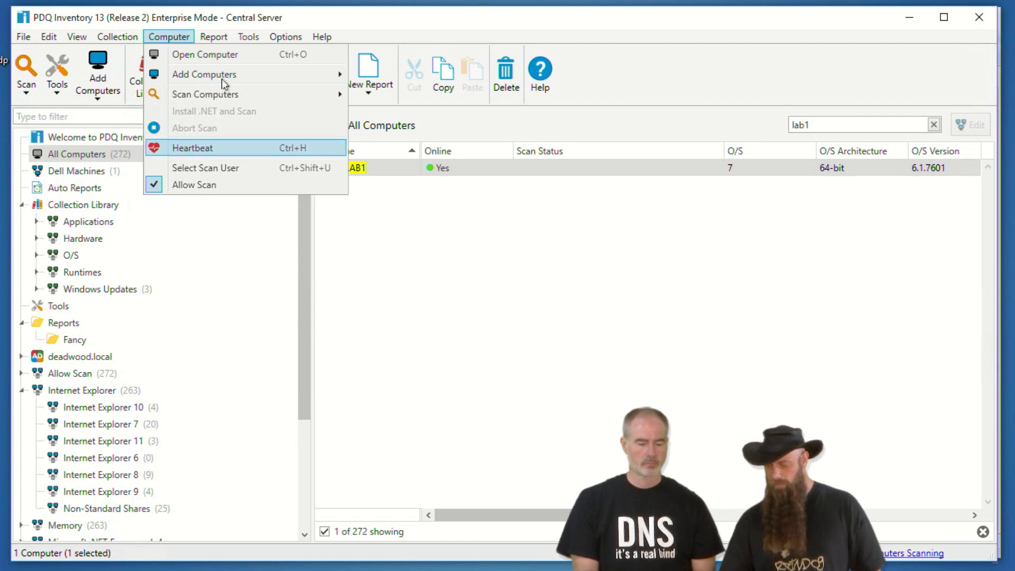
mouse_move(229, 80)
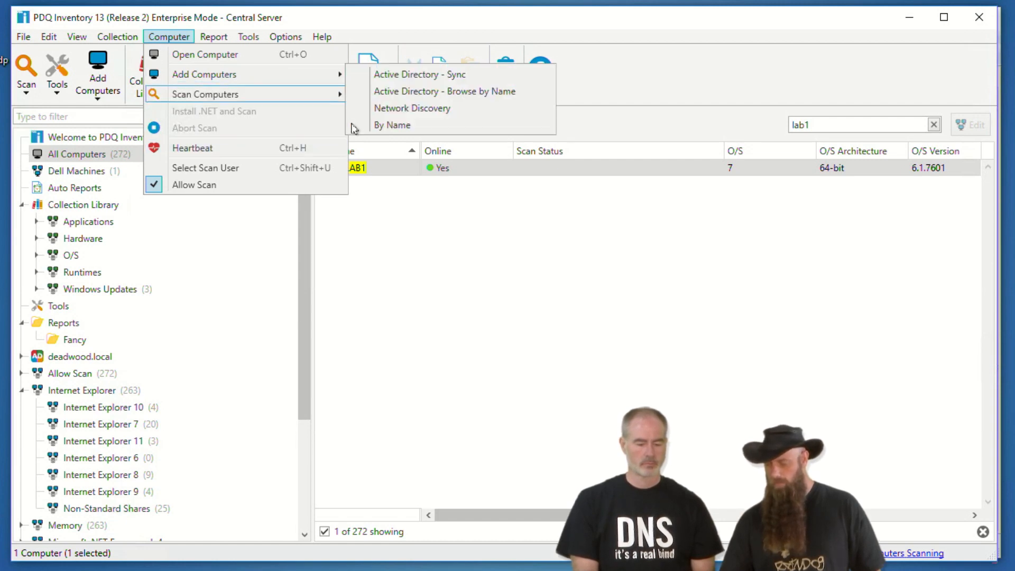
left_click(391, 126)
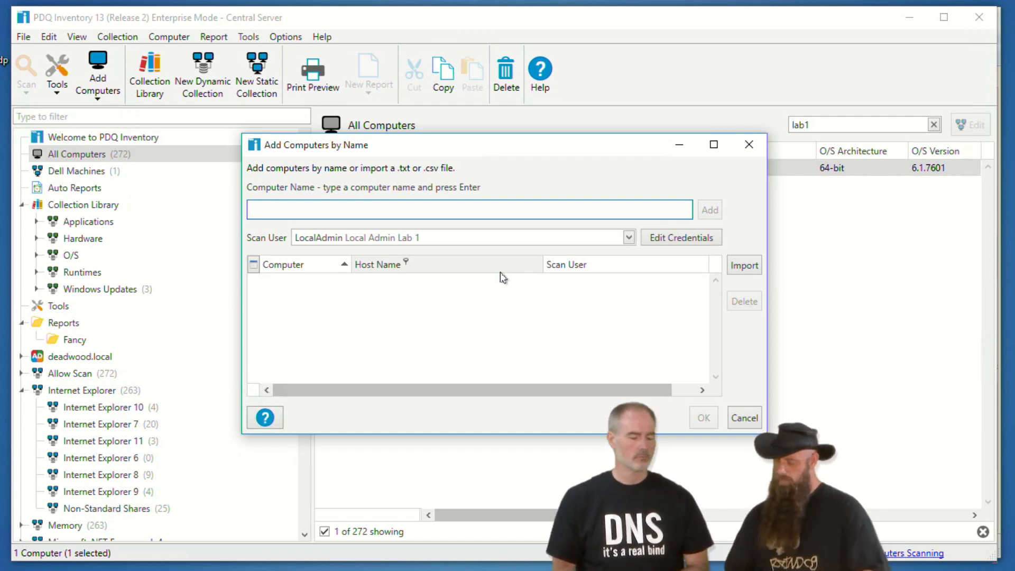
- Cancel the Add Computers by Name window without adding anything
left_click(741, 419)
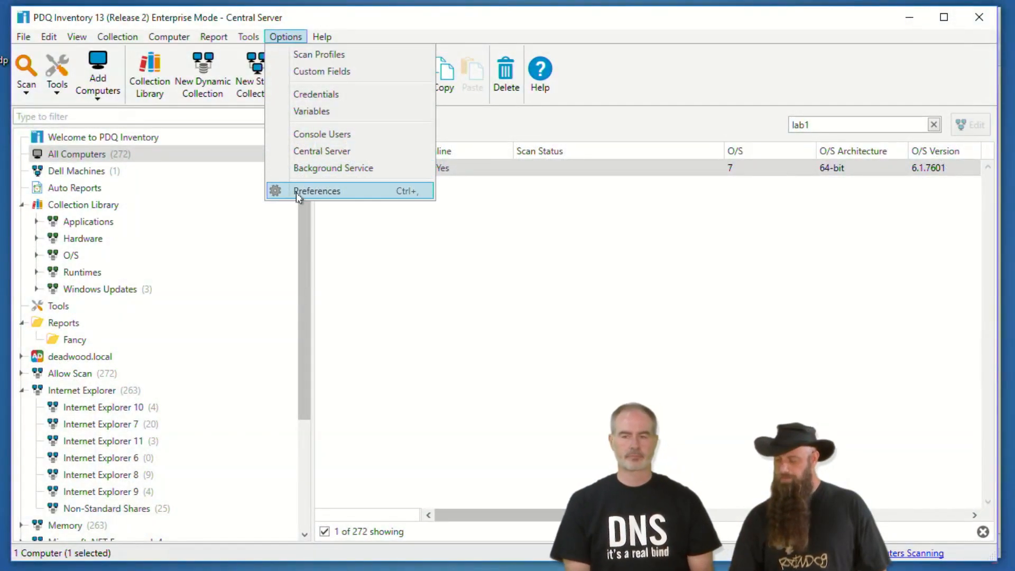
- Keep Active Directory Delete Mode on Full Sync, run Sync Now, and close Preferences
left_click(296, 191)
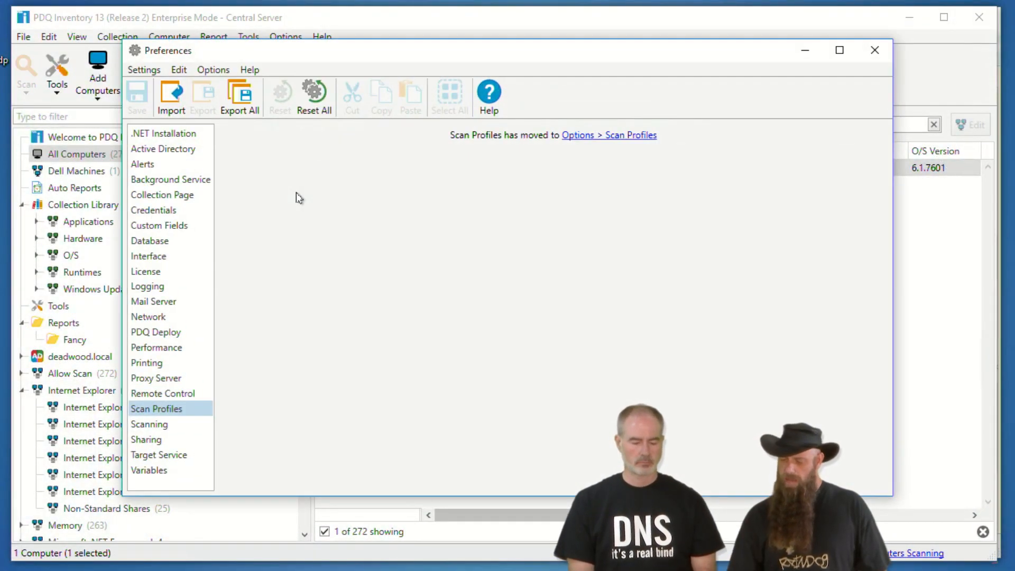
left_click(209, 149)
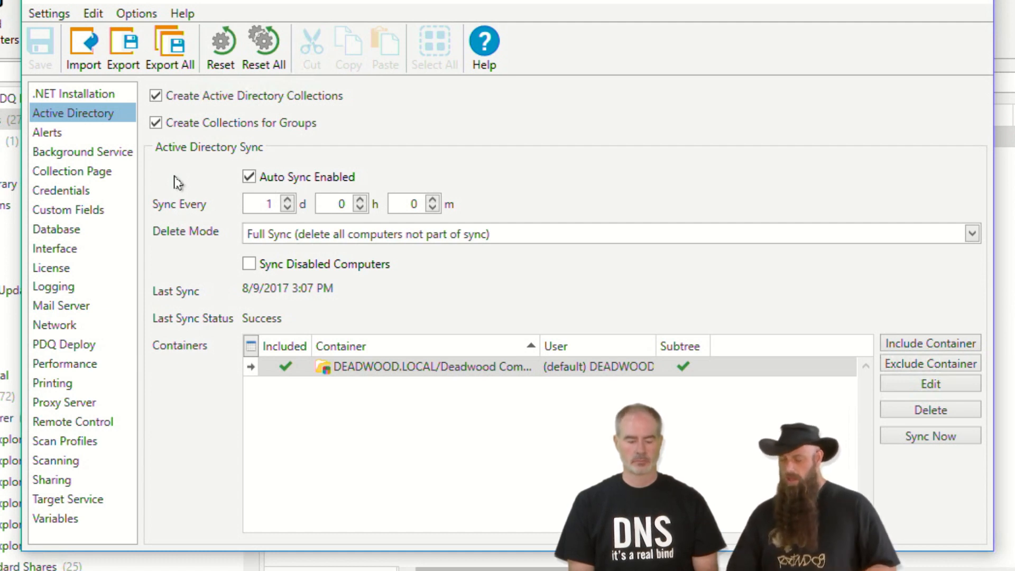
left_click(322, 239)
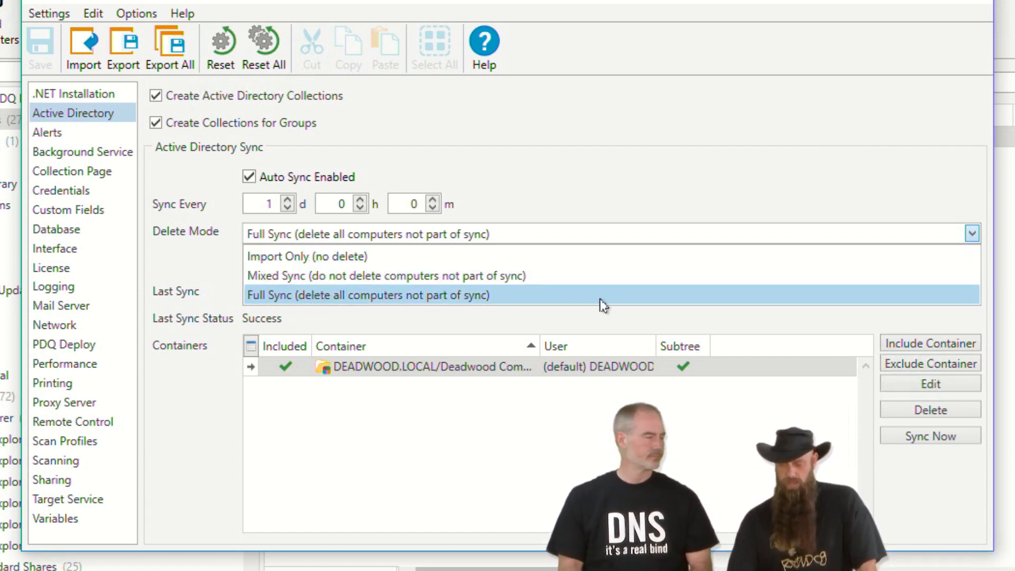
left_click(591, 184)
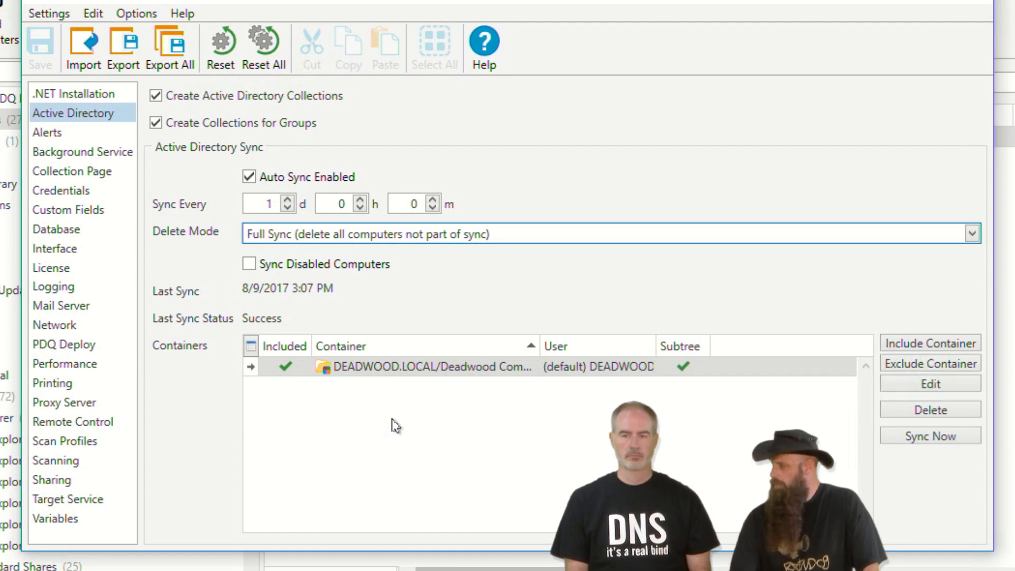
left_click_drag(699, 2, 773, 66)
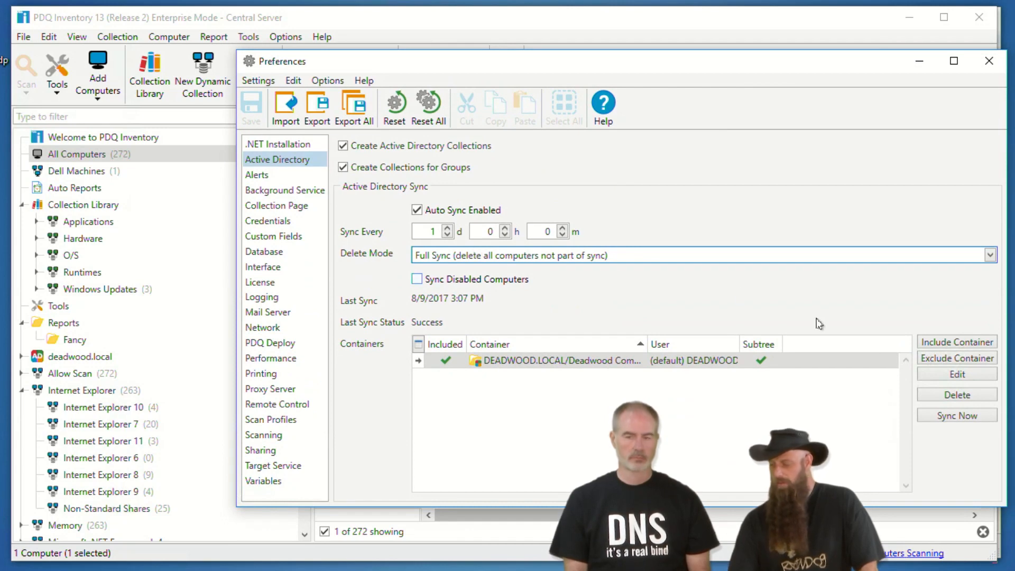
left_click(944, 415)
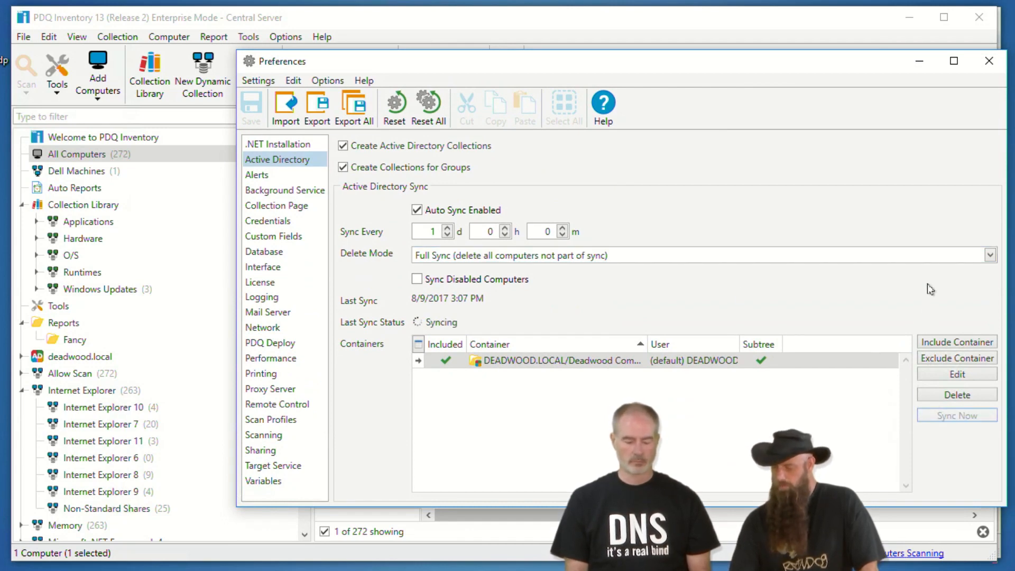
left_click(990, 61)
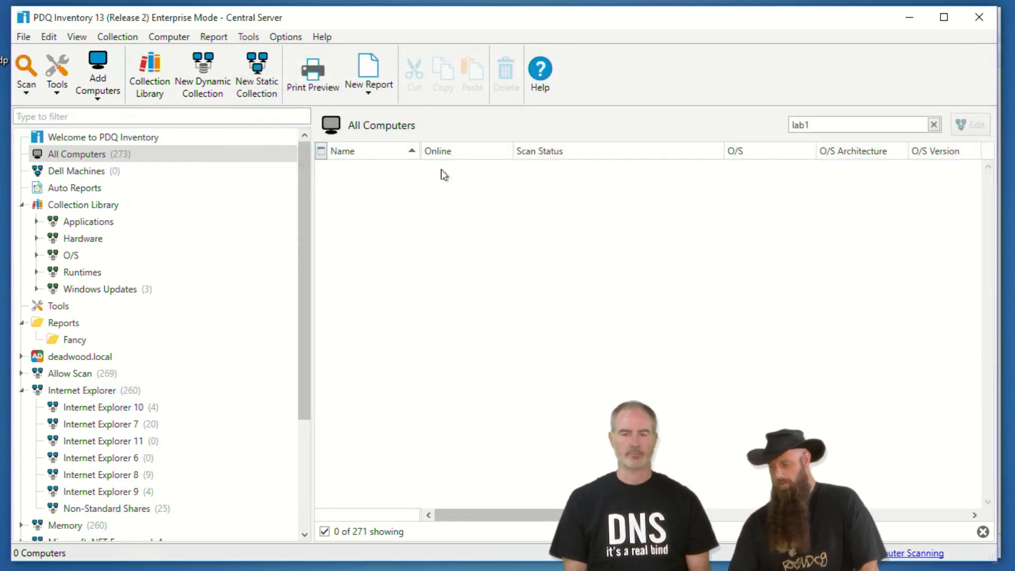
- Clear the lab1 filter and bring up the Add Computers by Name window
left_click(933, 125)
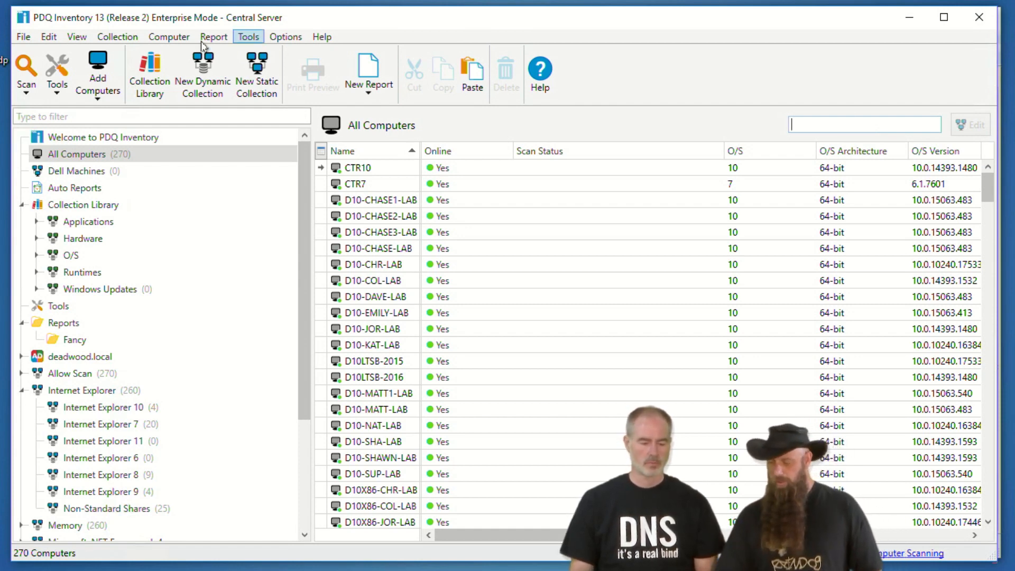
left_click(164, 37)
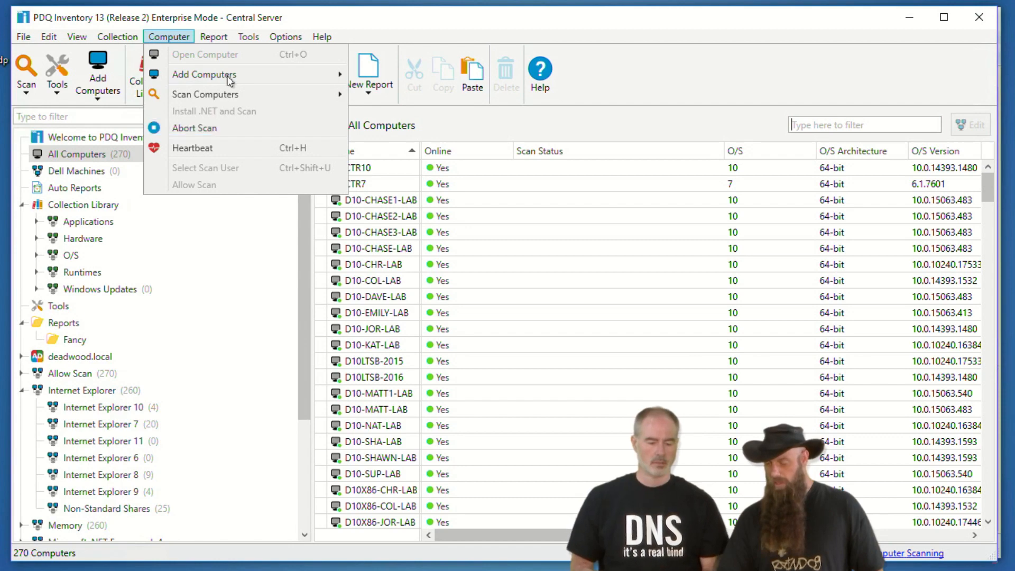
mouse_move(229, 79)
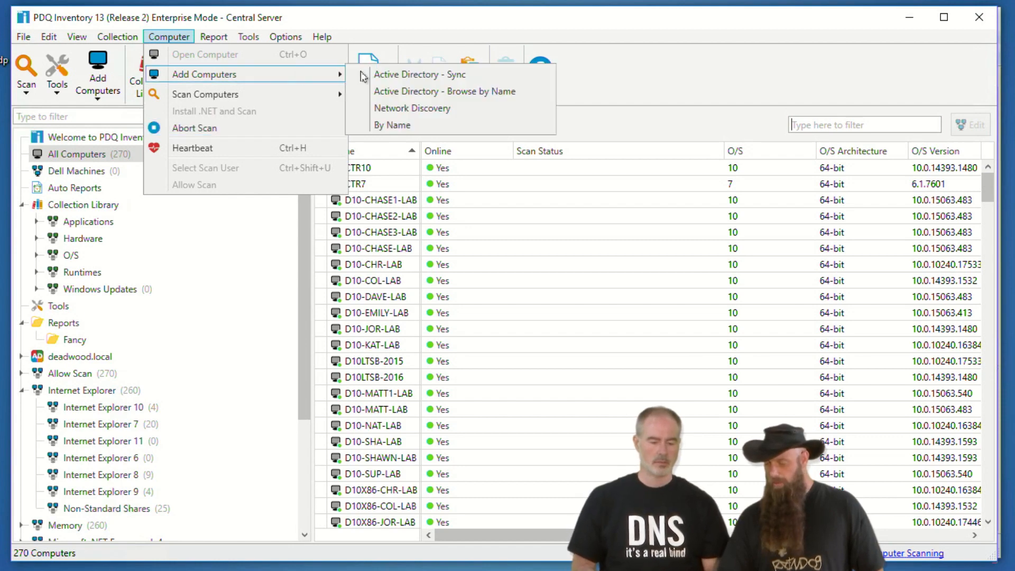
left_click(395, 126)
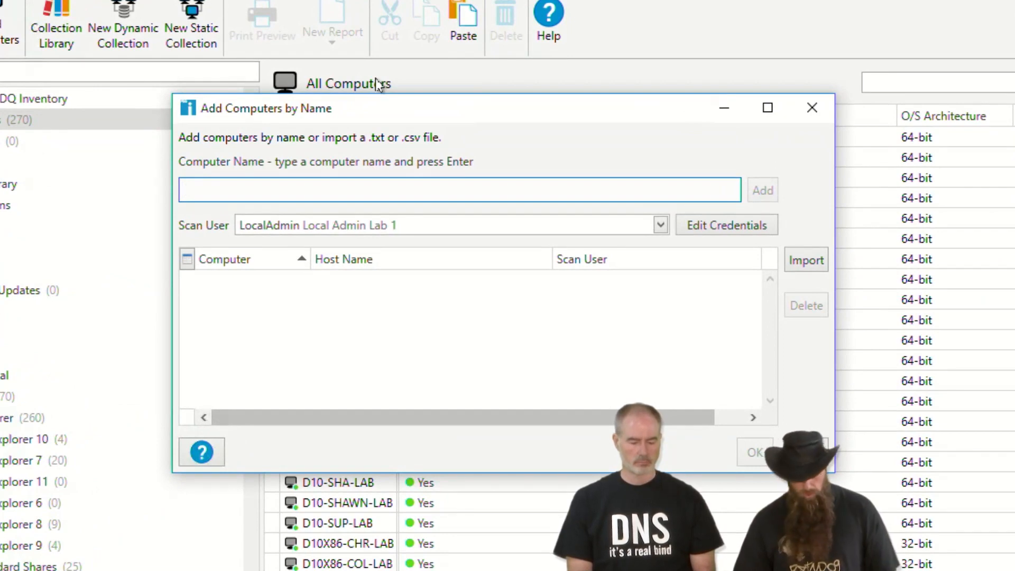
- Add computers lab1 and lab2 by name, raising All Computers from 270 to 272
mouse_move(422, 193)
left_mouse_down()
mouse_move(213, 244)
mouse_move(372, 193)
left_mouse_up()
key("Escape")
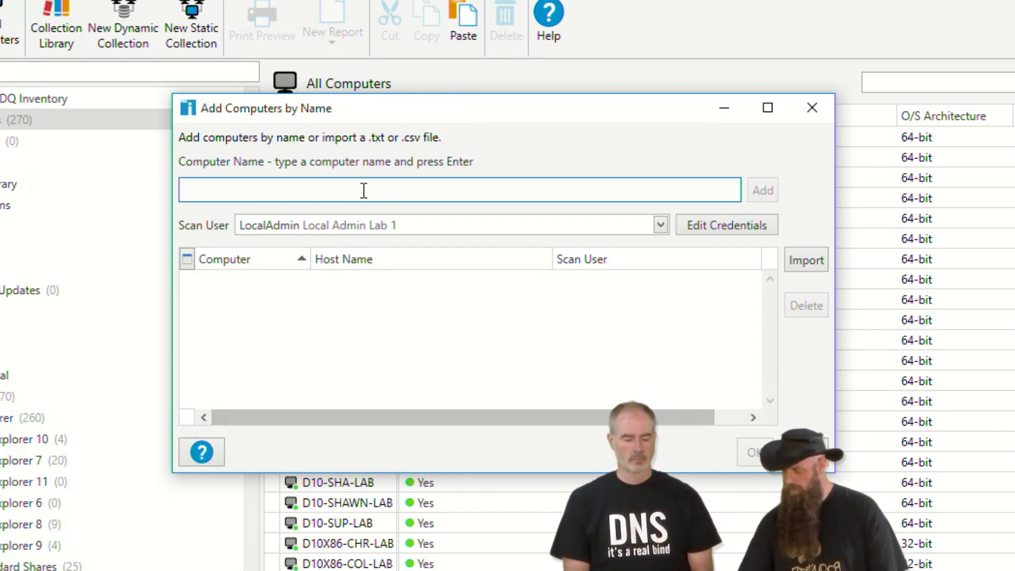
type("lab1")
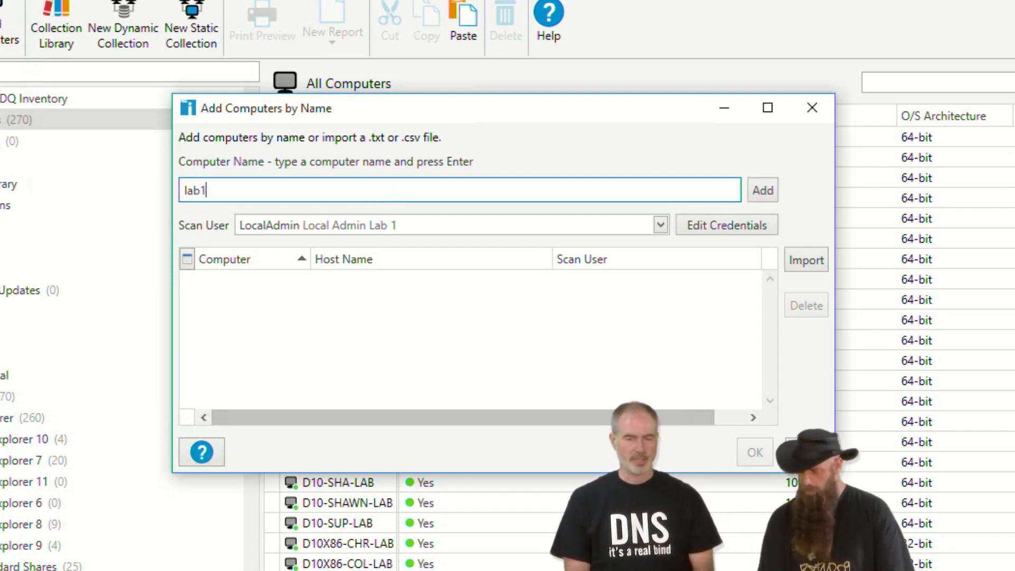
key("Return")
type("lab2")
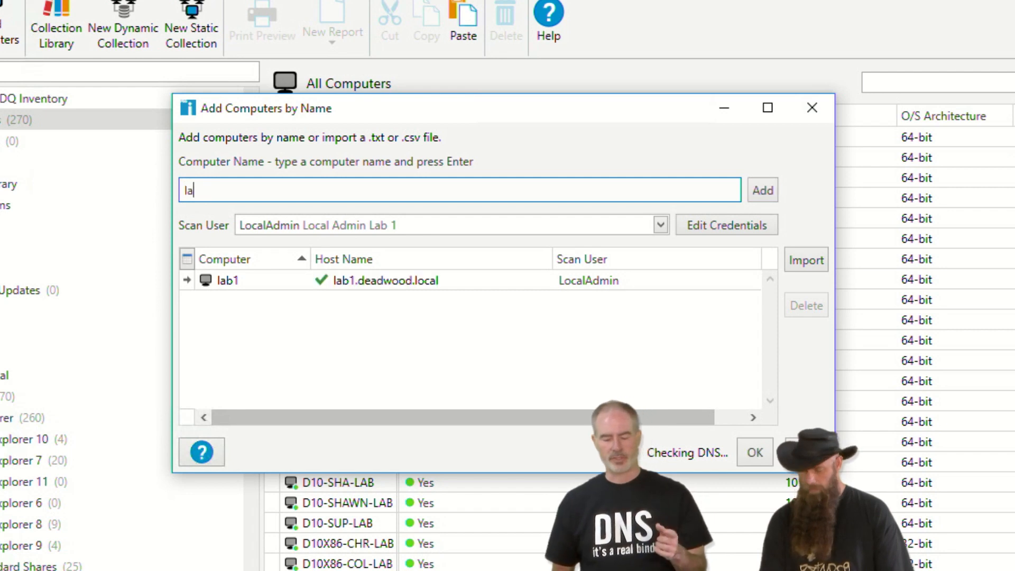
key("Return")
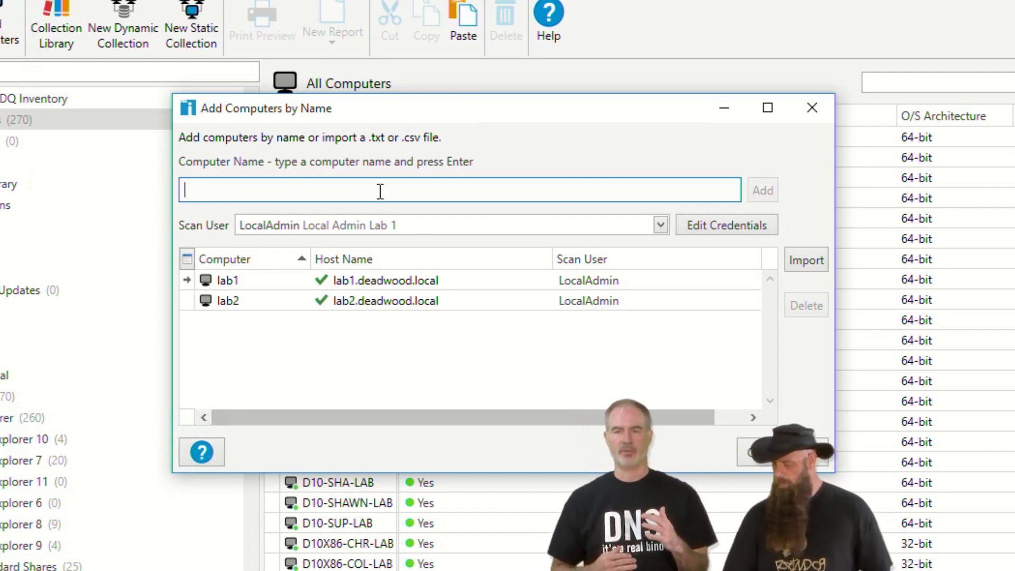
left_click(739, 443)
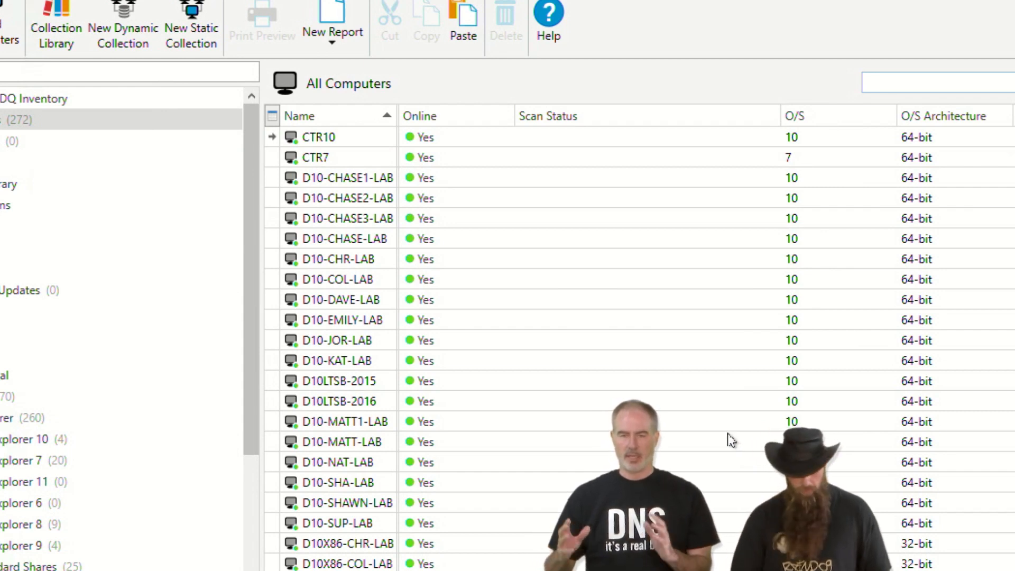
left_click(225, 1)
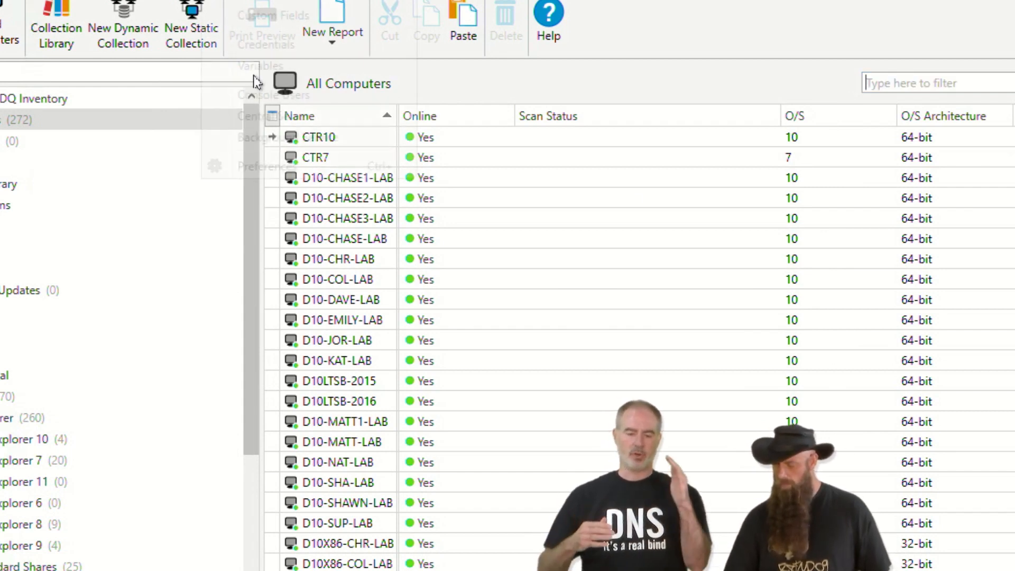
- Switch Active Directory Delete Mode to Mixed Sync, save it, and rerun the sync
left_click(270, 167)
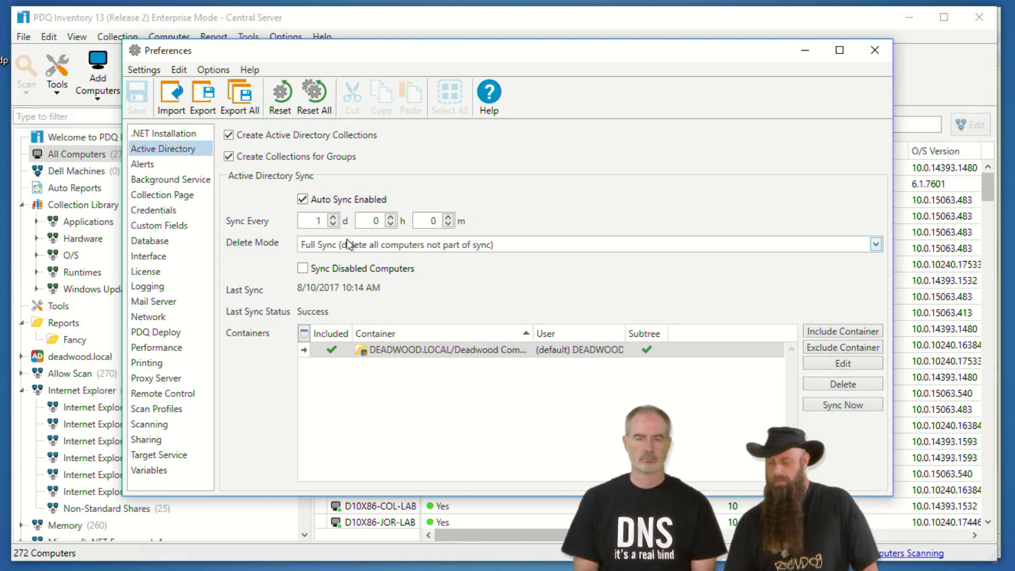
left_click(352, 245)
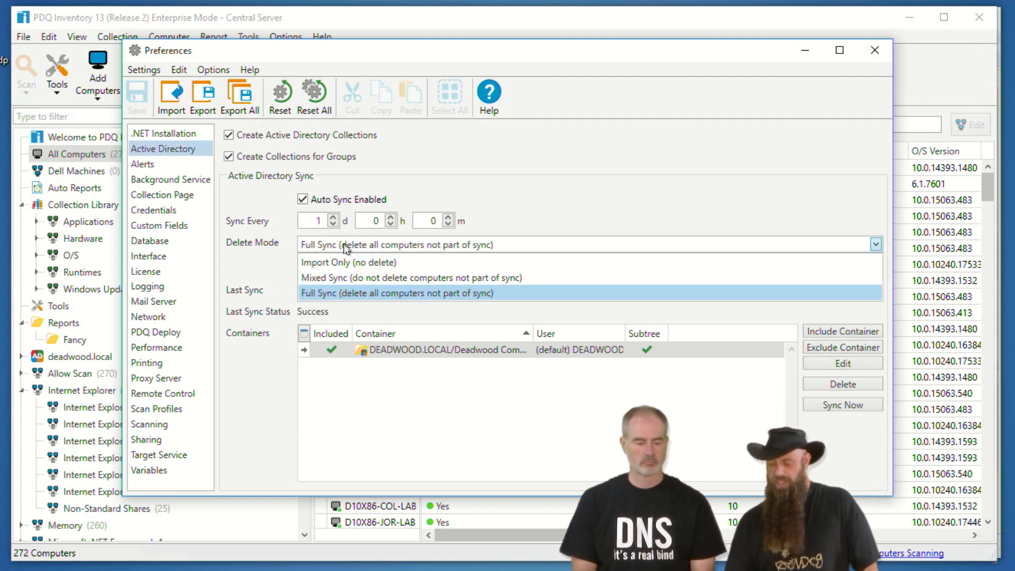
left_click(341, 278)
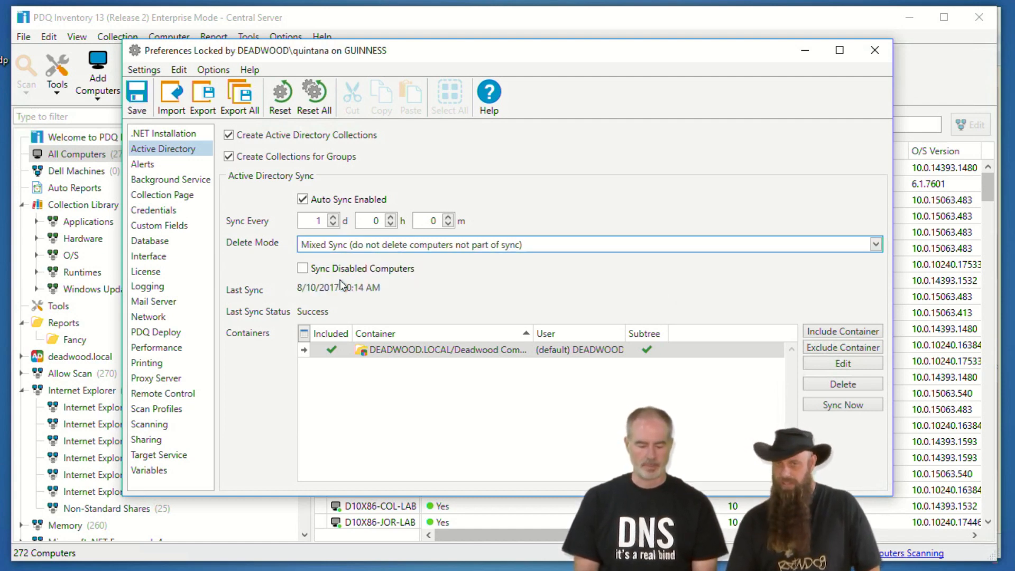
left_click(821, 407)
left_click(469, 305)
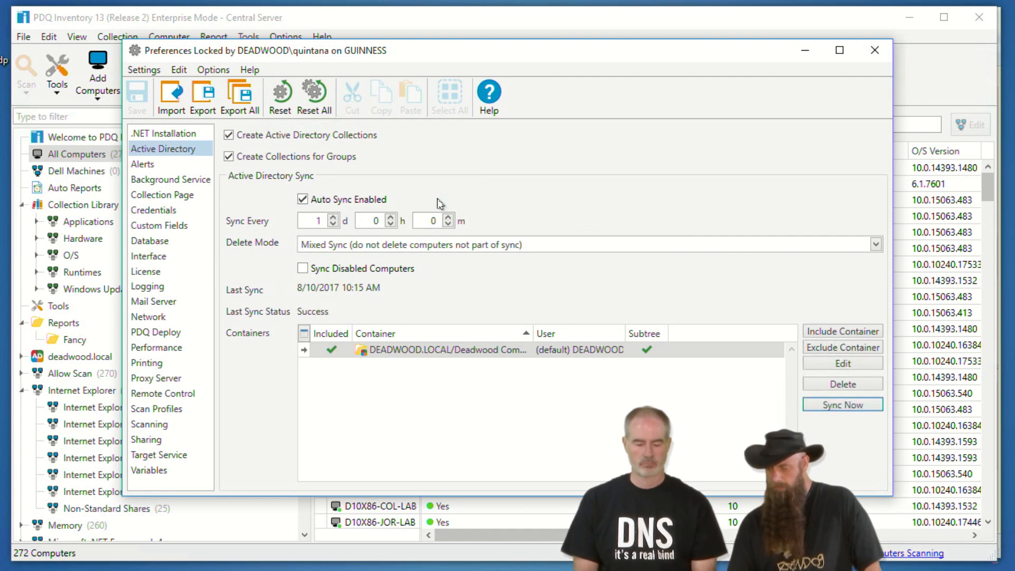
left_click(875, 49)
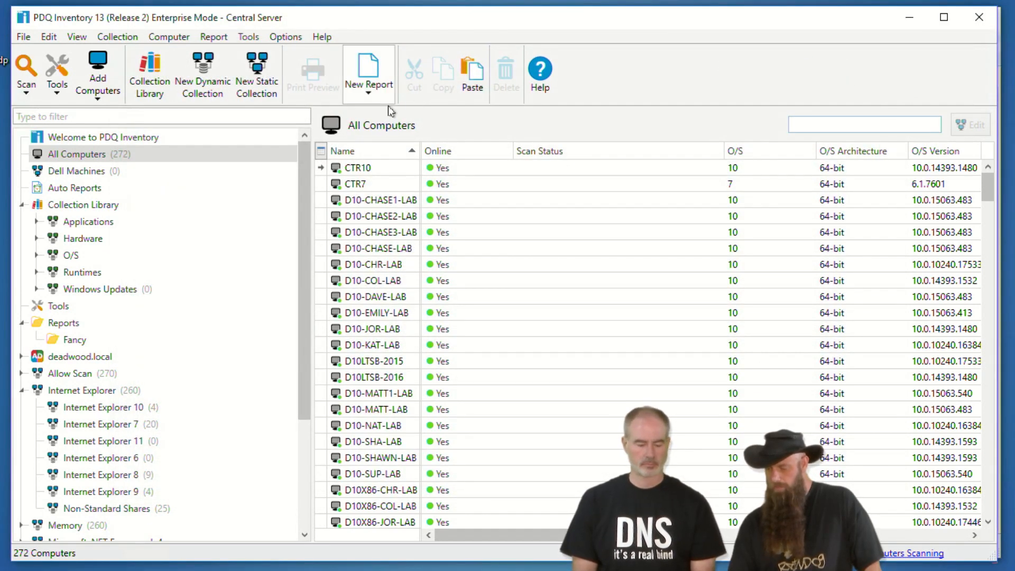
- Filter All Computers to lab1, confirming LAB1 is still listed (1 of 272)
type("lab1")
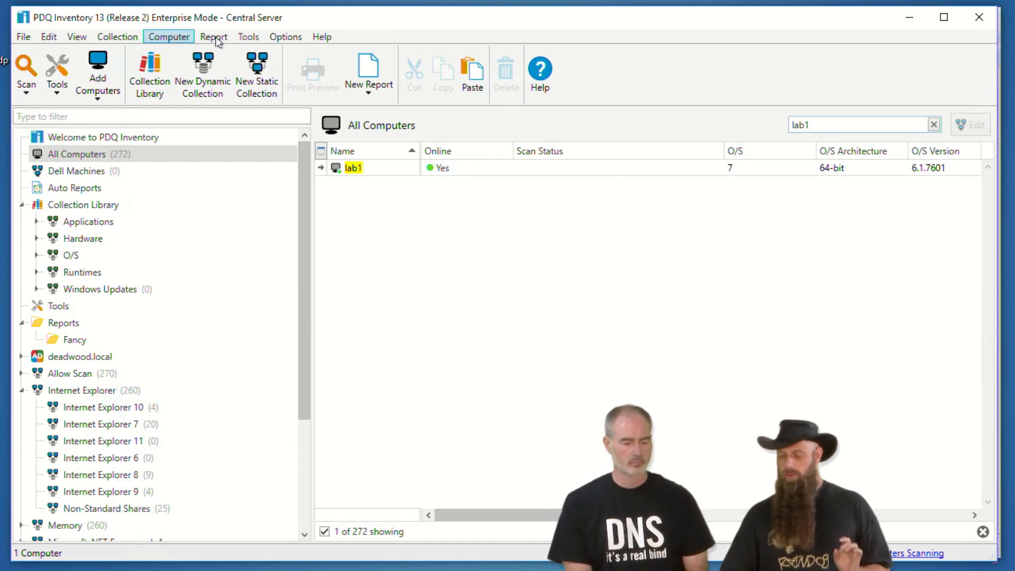
left_click(274, 39)
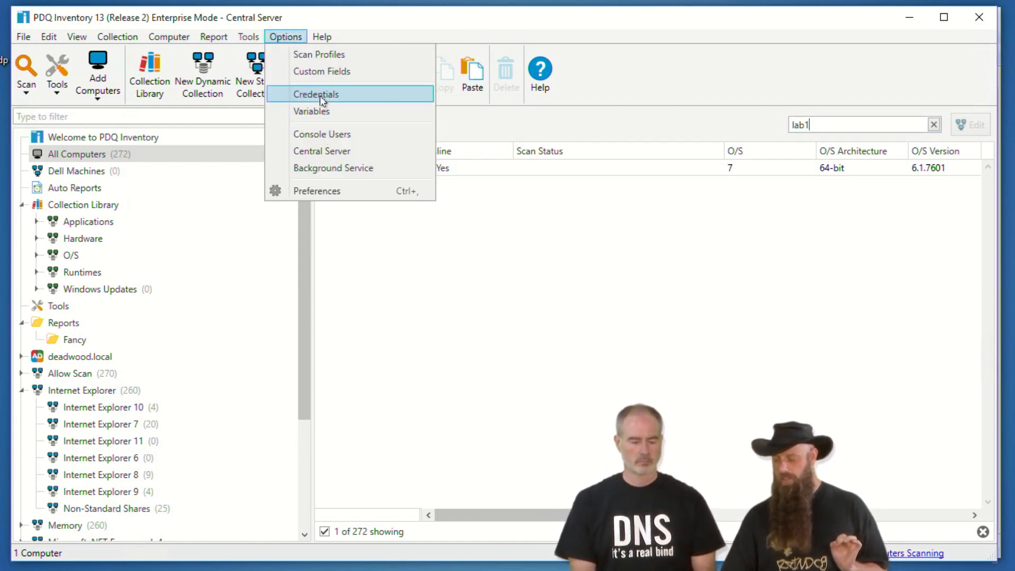
- Open the Credentials dialog from the Options menu
left_click(320, 95)
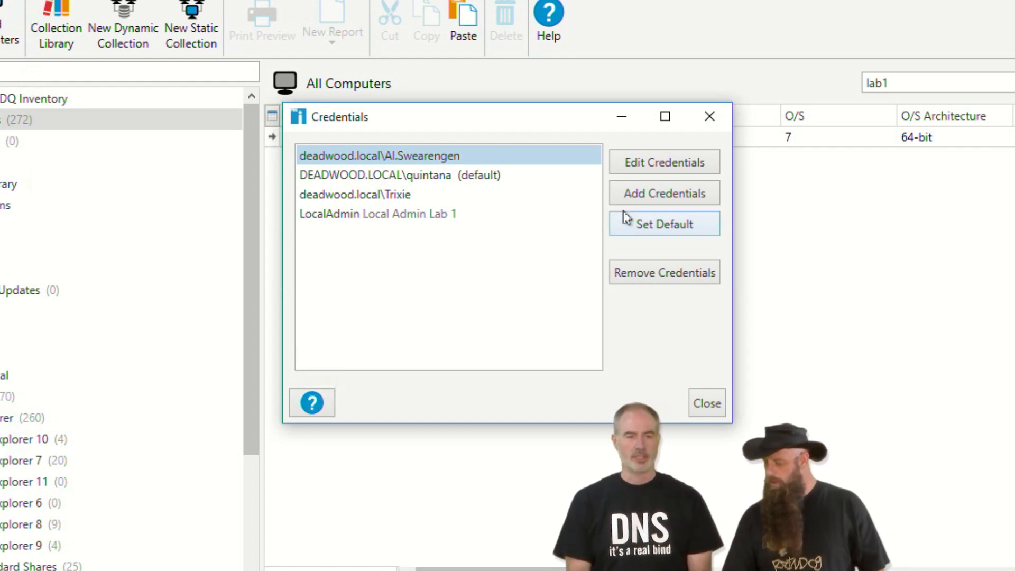
- Add a dev.adminarsenal.net credential for user DomainAdmin, with the account password and description 'Dev Domain Admin'
left_click(638, 198)
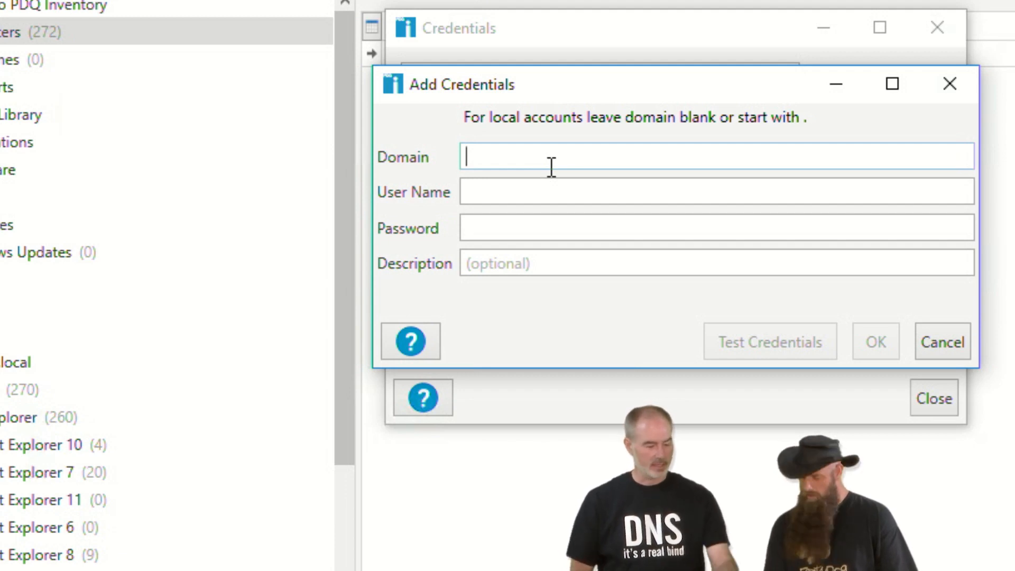
type("de")
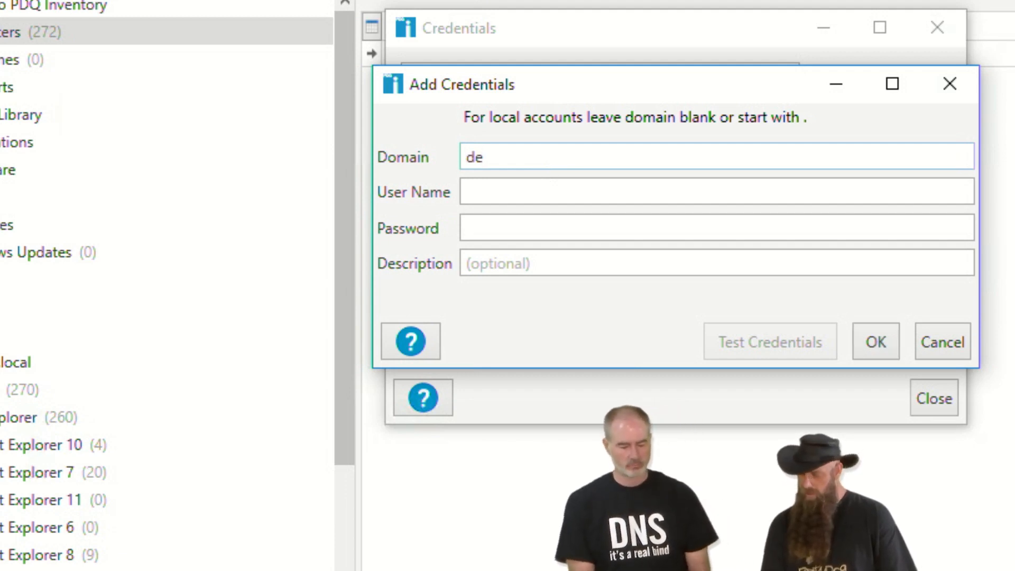
type("v.admin")
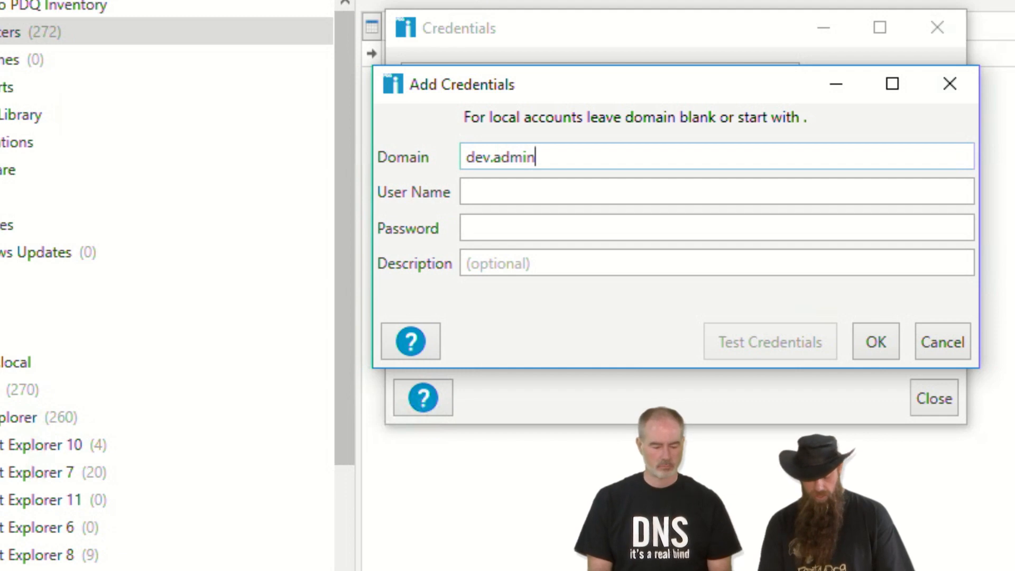
type("arsenal.c")
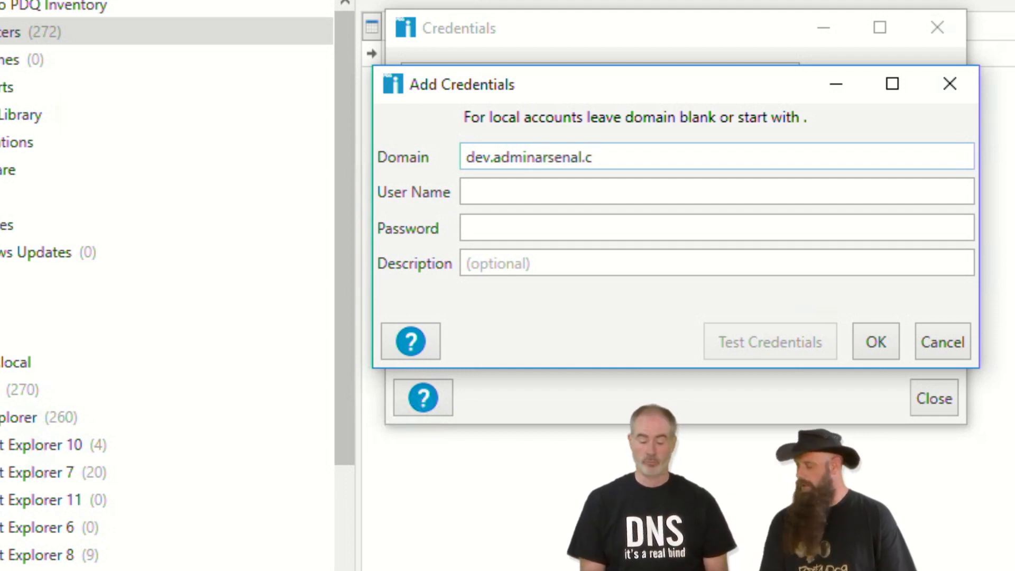
key("BackSpace")
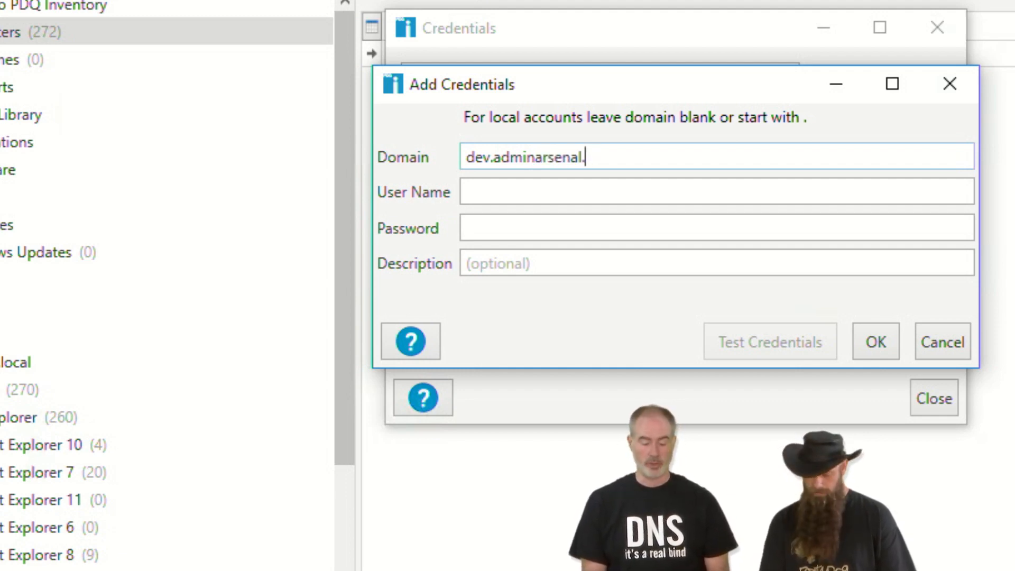
type("net")
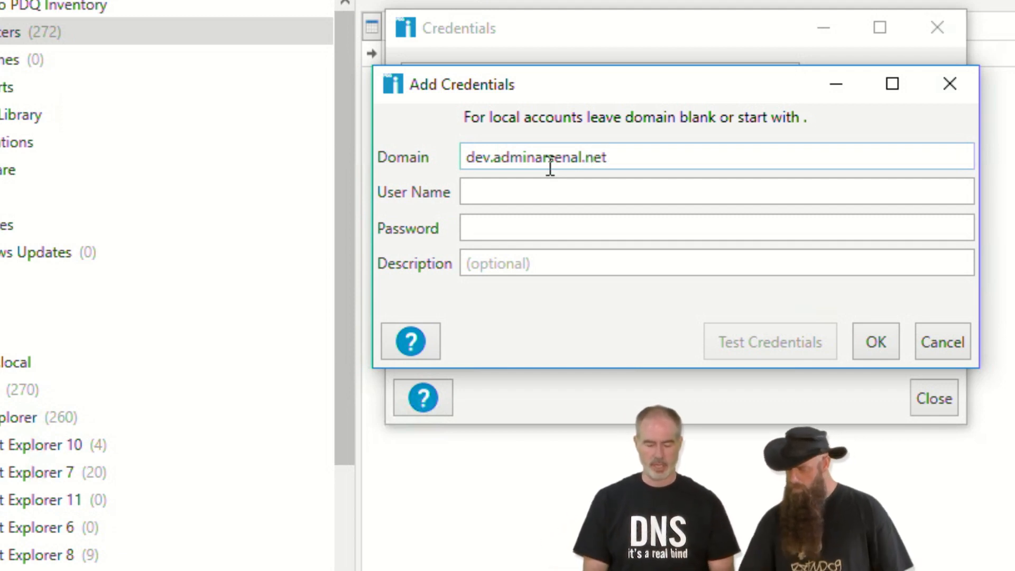
left_click(499, 196)
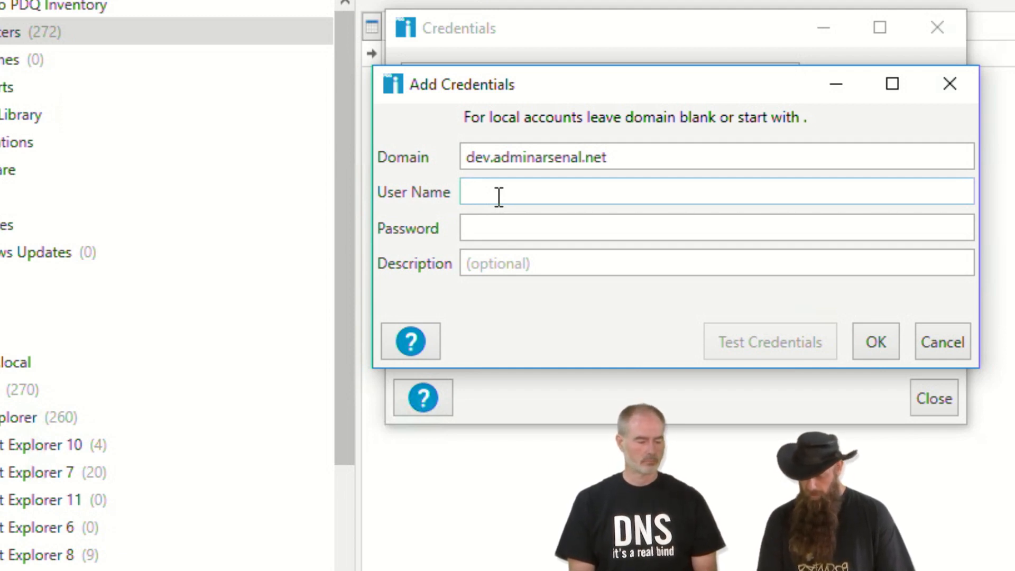
type("DomainA")
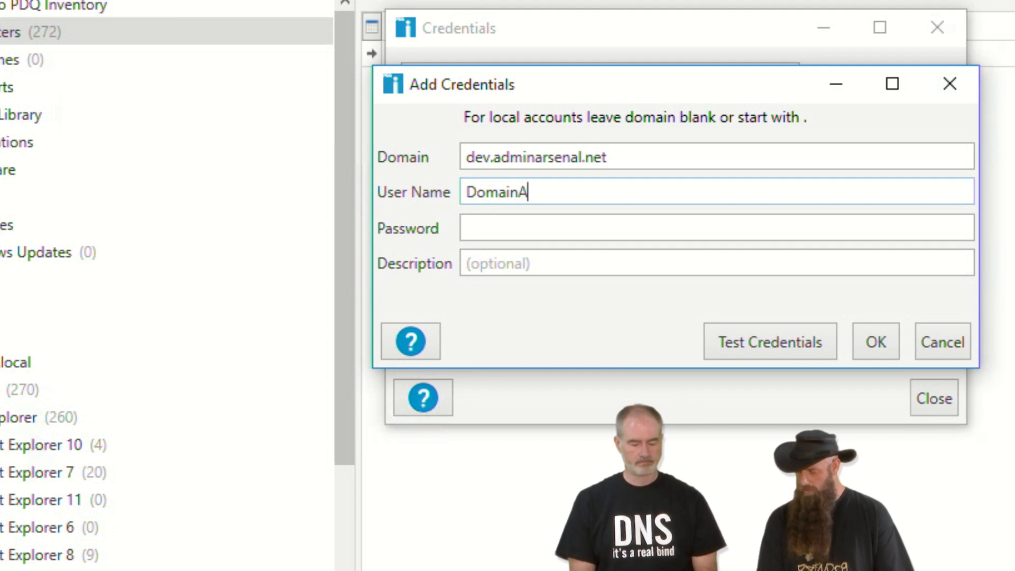
type("dmin")
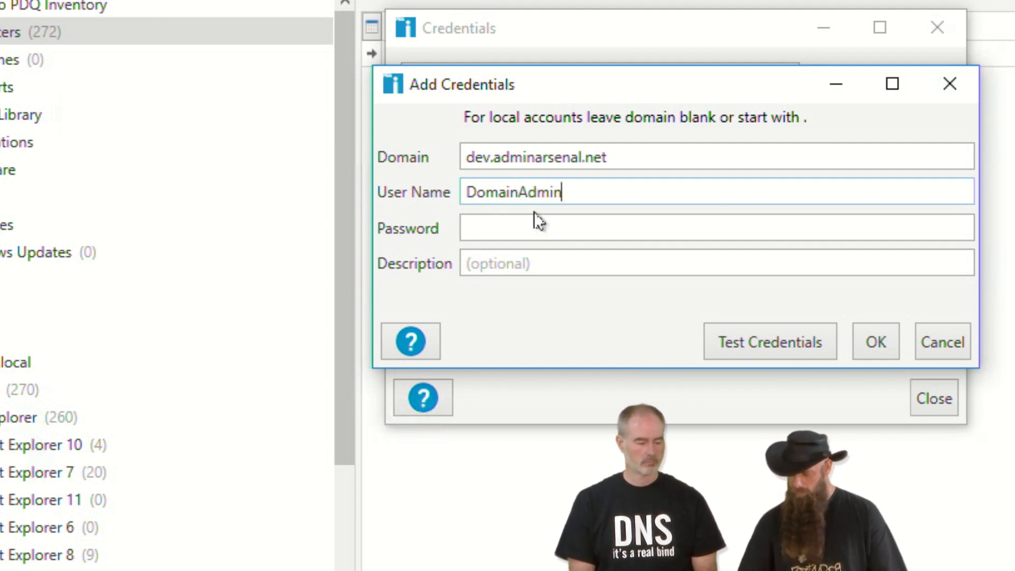
left_click(512, 231)
type("•")
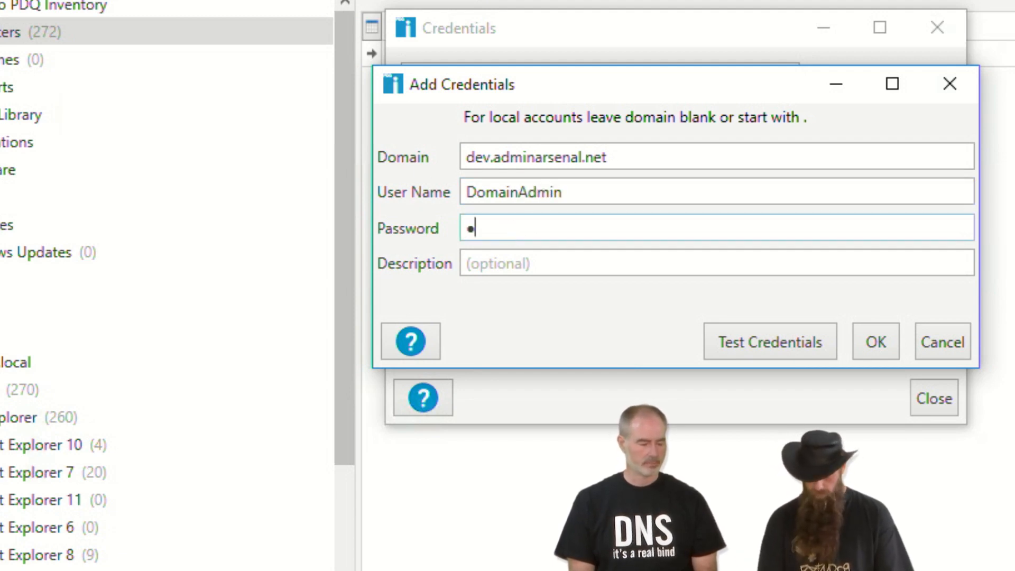
type("•••••••")
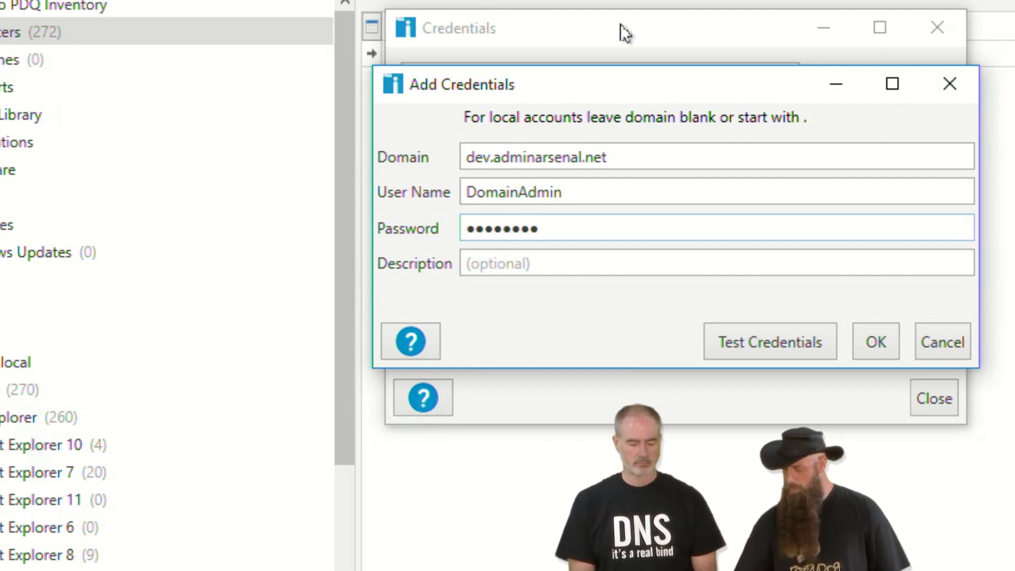
left_click(558, 264)
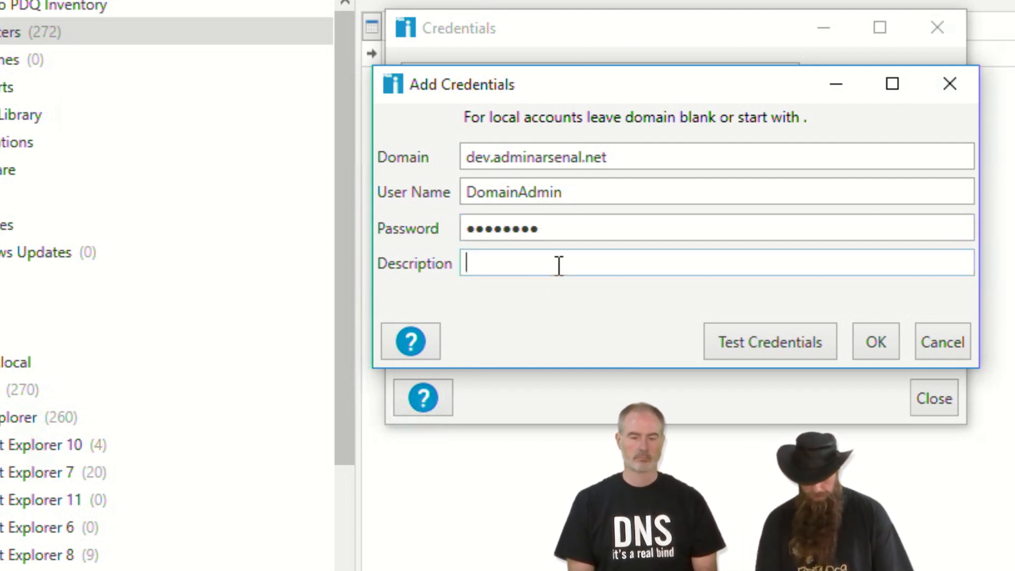
type("Dev D")
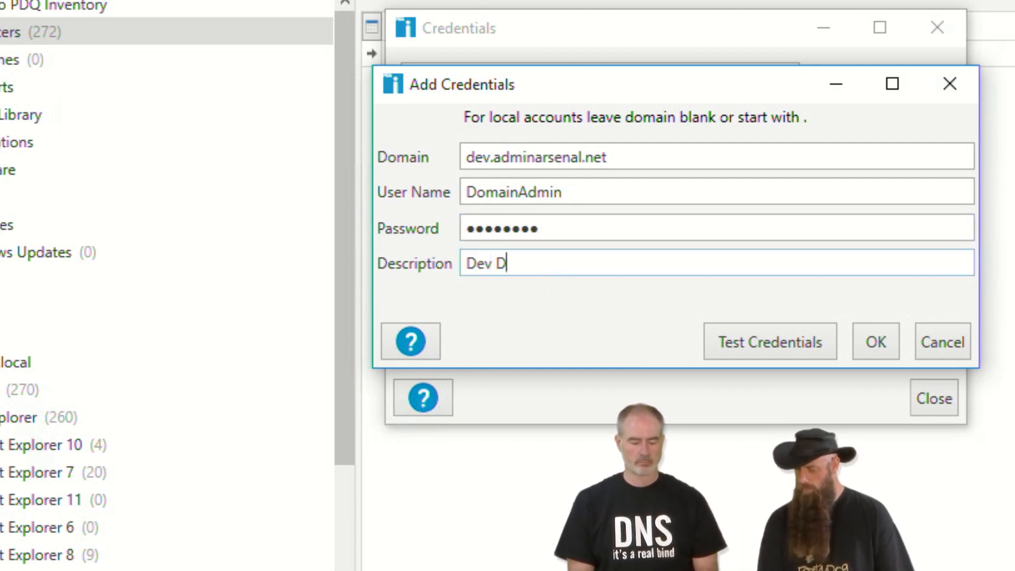
type("omain Admin")
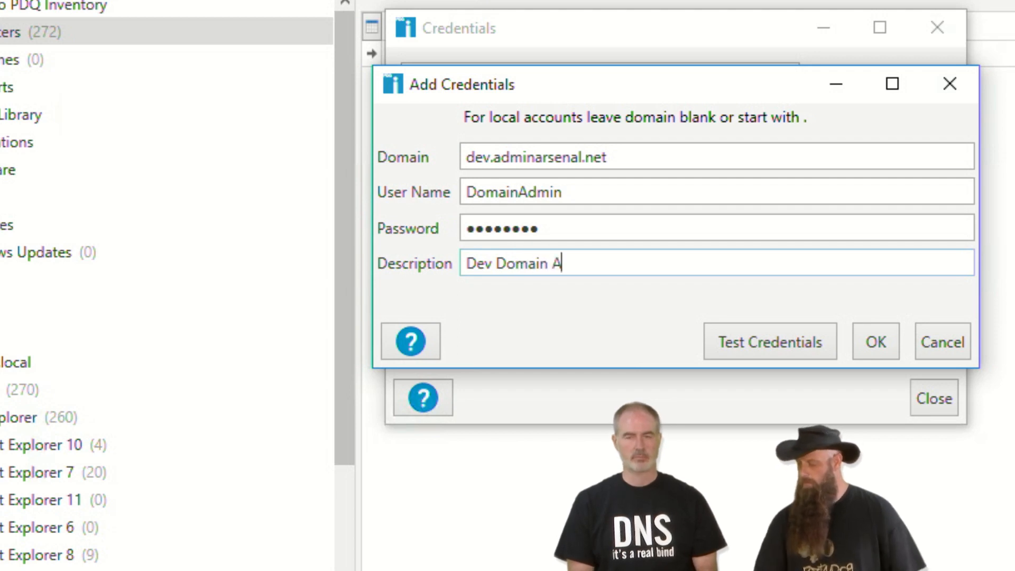
left_click(882, 356)
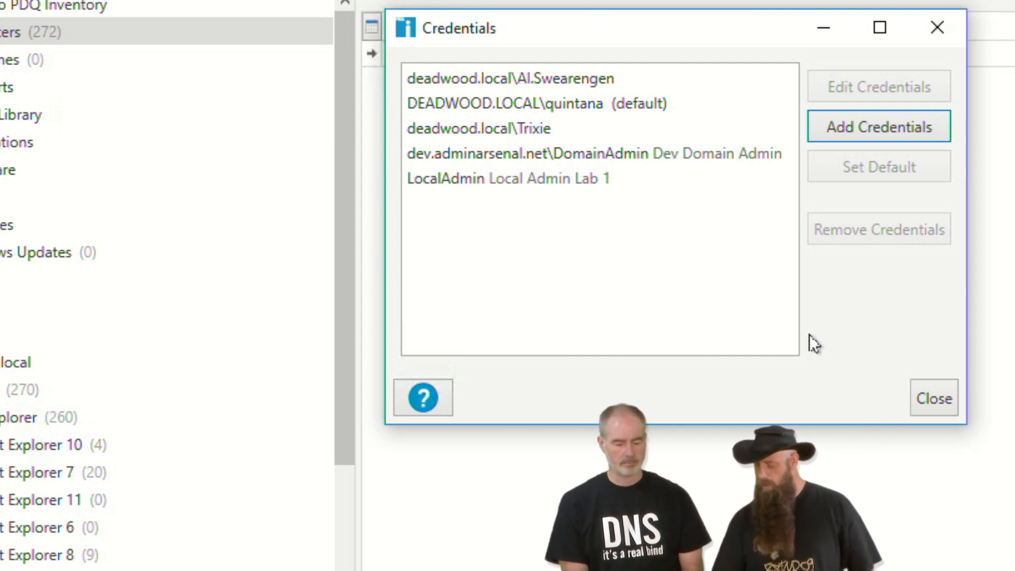
left_click(931, 396)
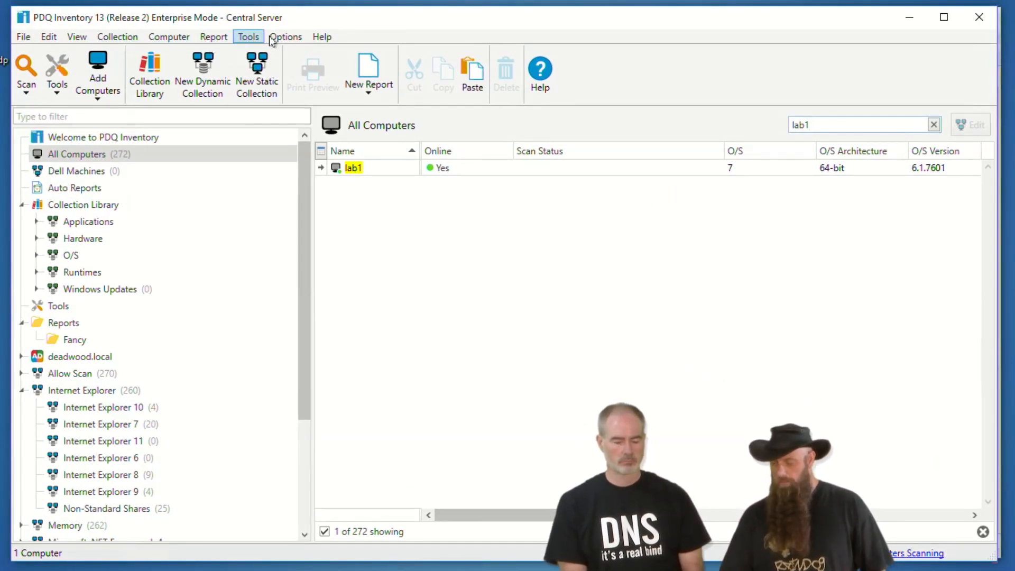
- In Preferences > Active Directory, start an include container and open the Select Domain list
left_click(285, 36)
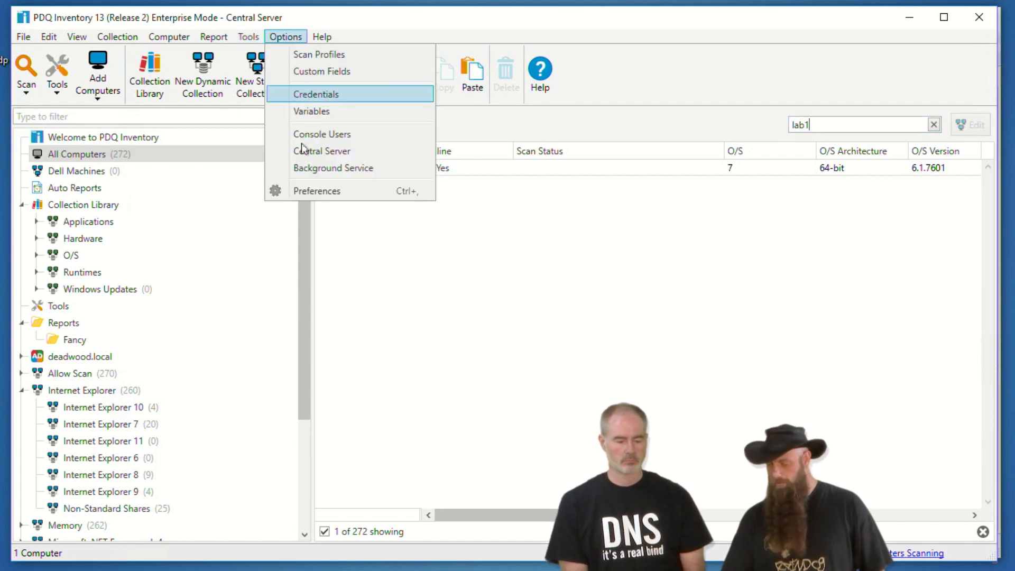
left_click(310, 193)
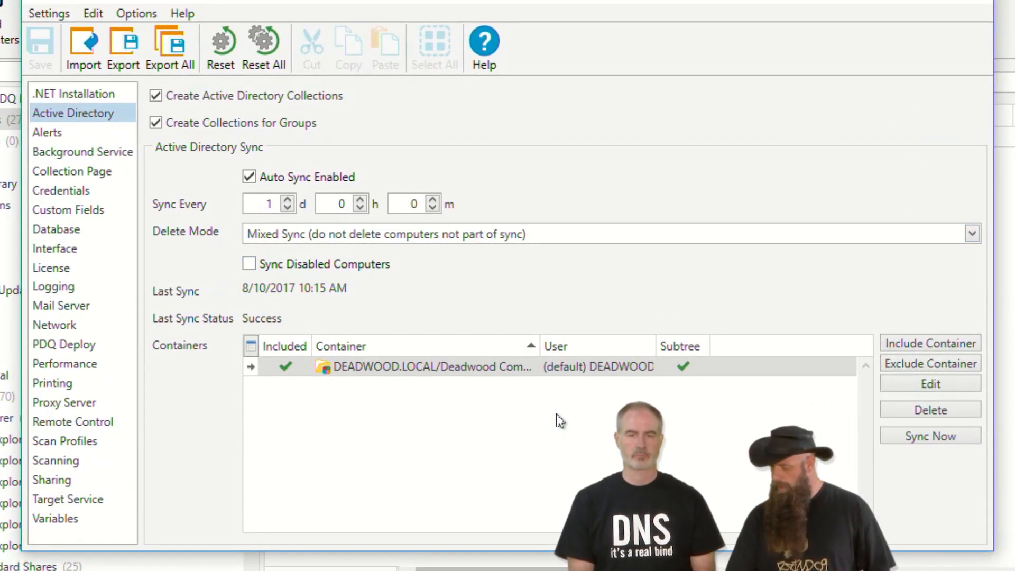
left_click(895, 345)
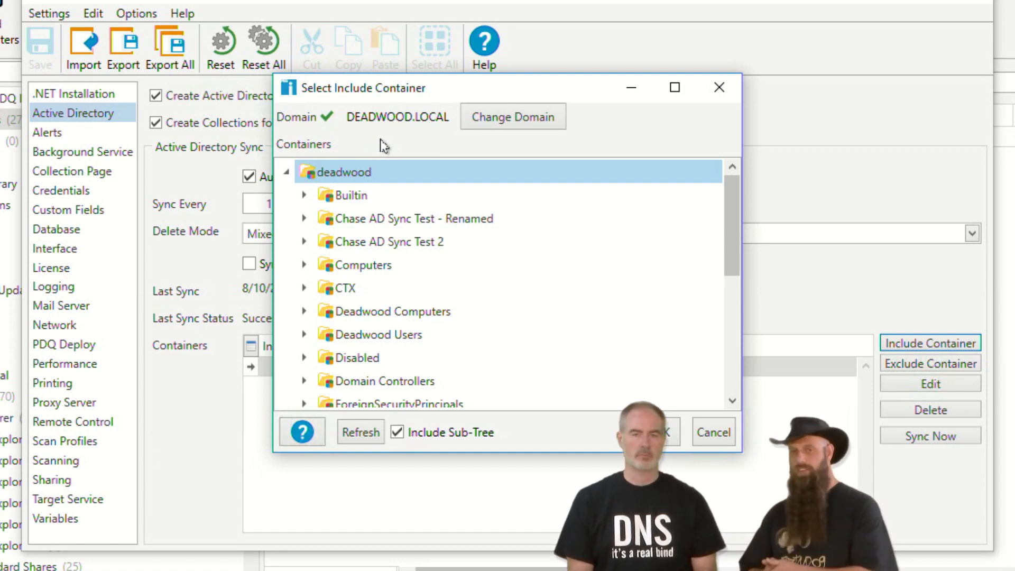
left_click(498, 119)
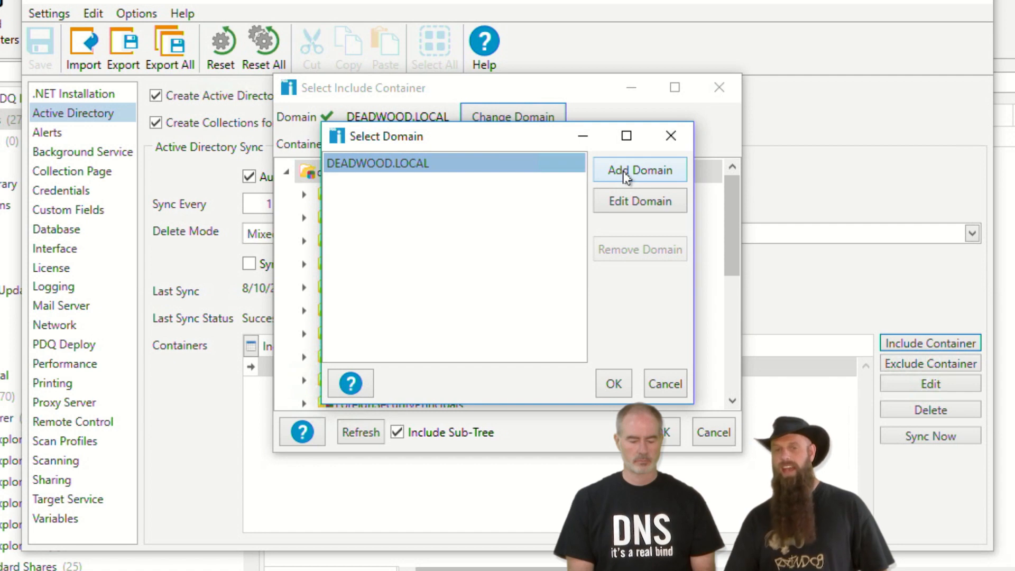
- Add domain dev.adminarsenal.net using the Dev Domain Admin credential instead of Current User, and select it
left_click(610, 177)
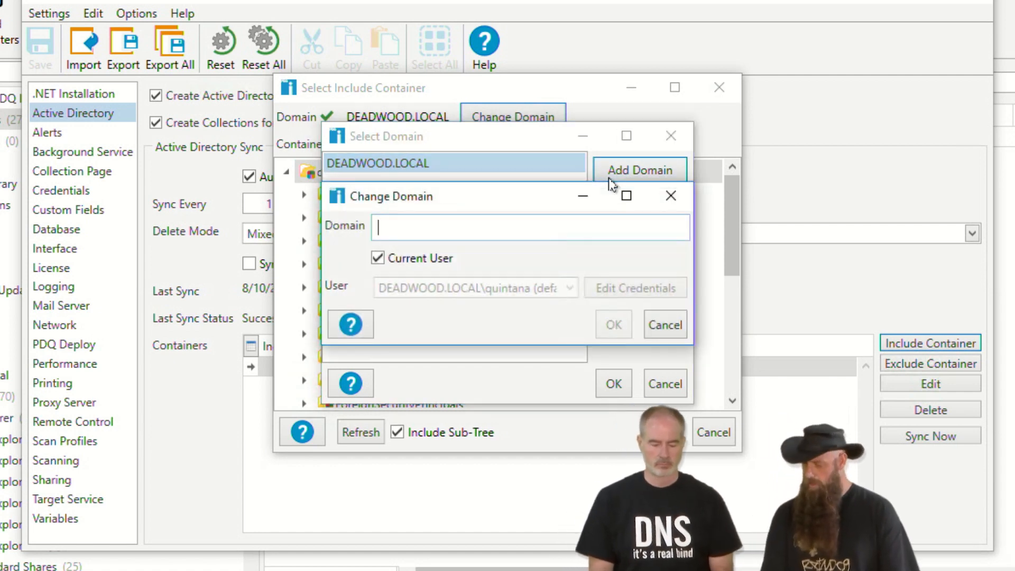
type("dev.adminarsean")
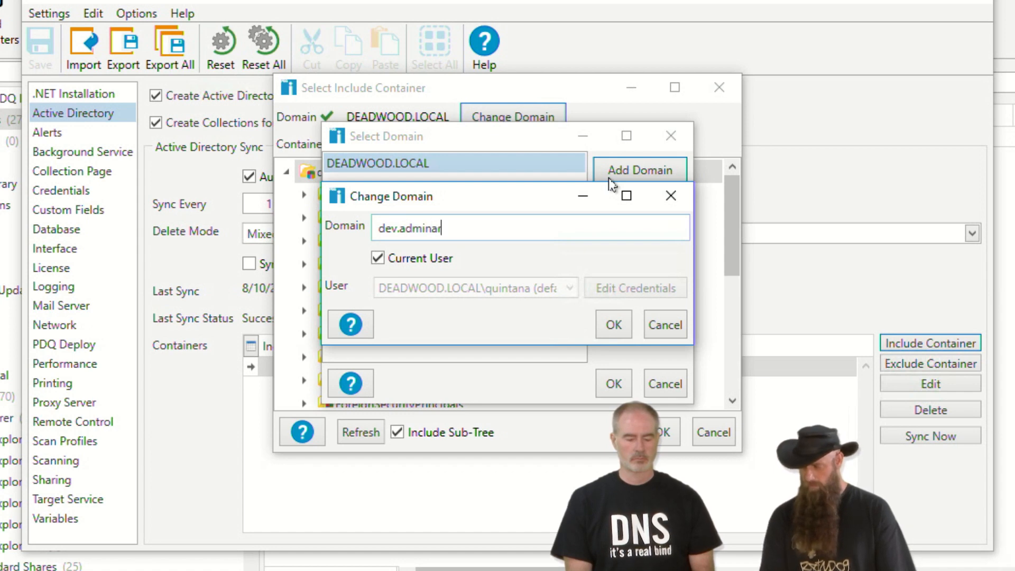
key("BackSpace")
key("BackSpace")
type("nal")
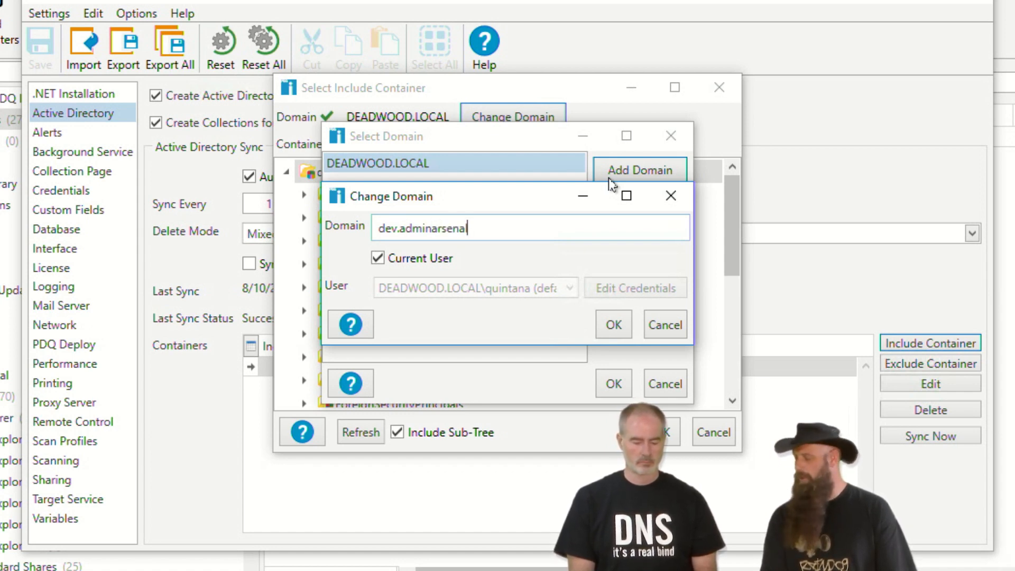
type(".")
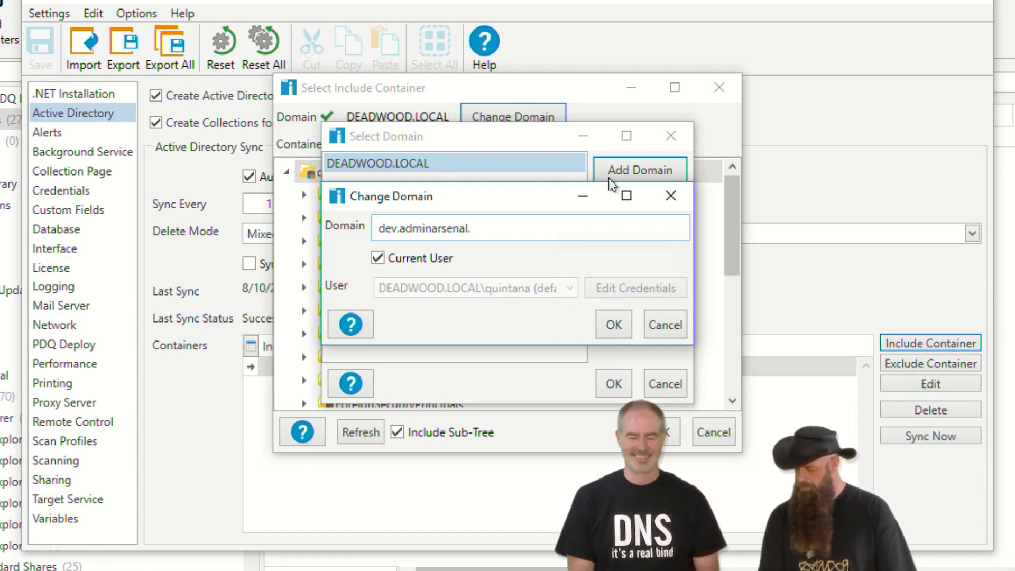
type("net")
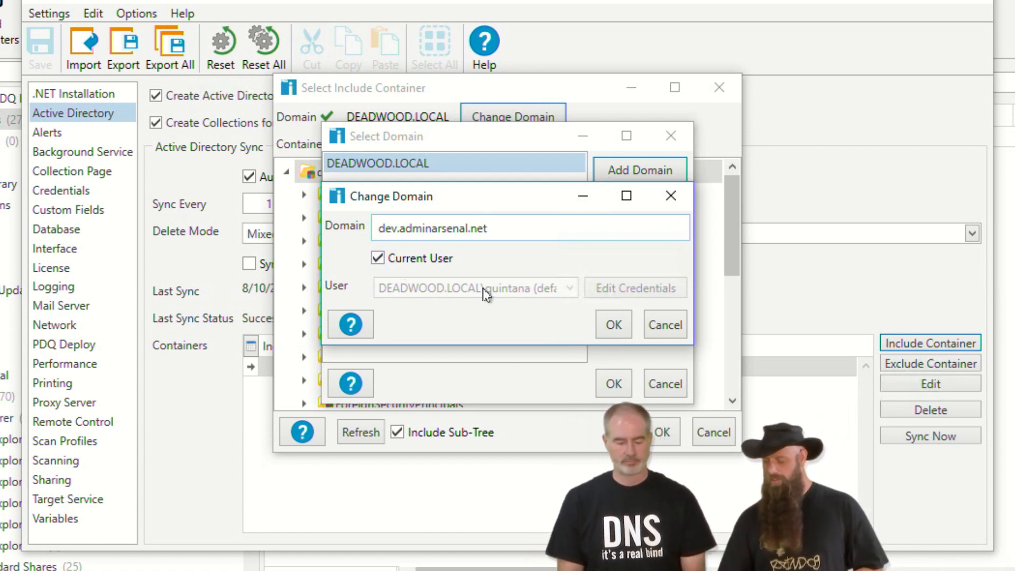
left_click(378, 259)
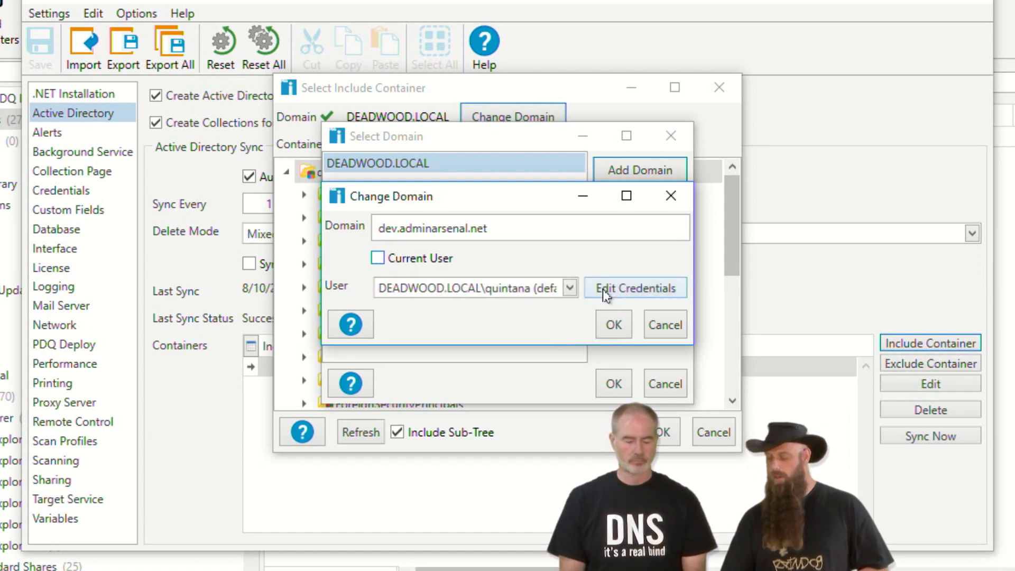
left_click(571, 289)
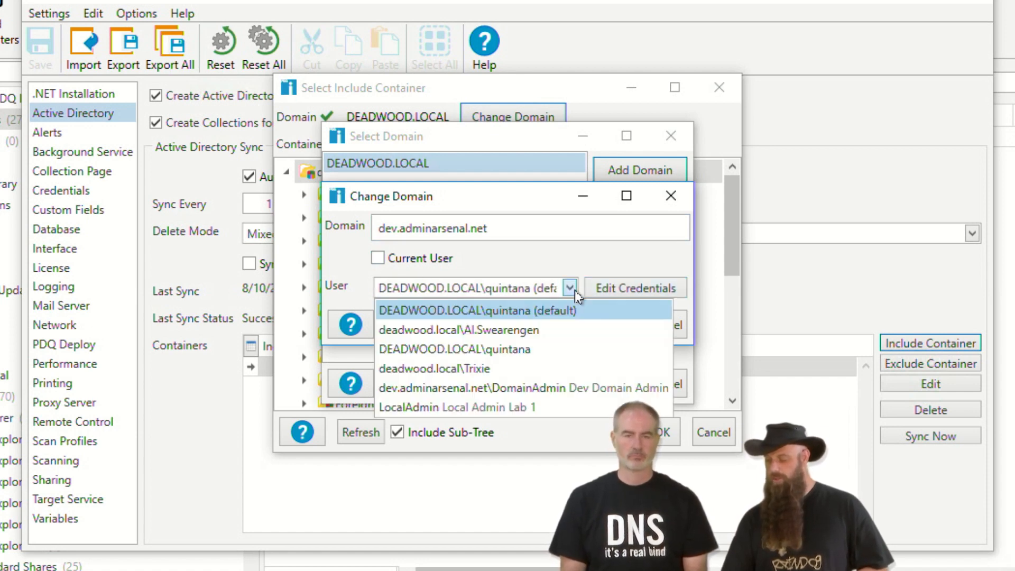
left_click(509, 390)
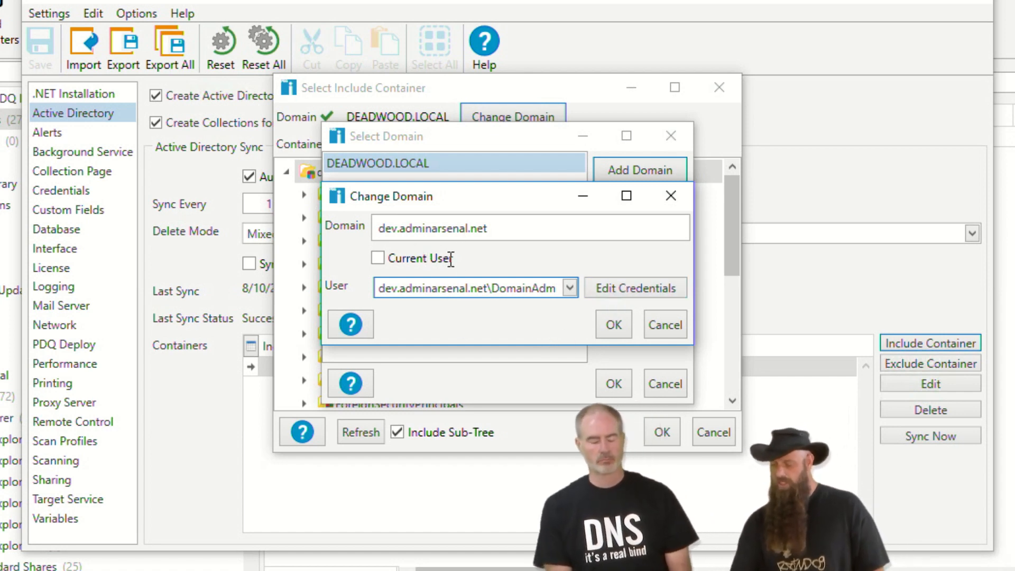
left_click(613, 325)
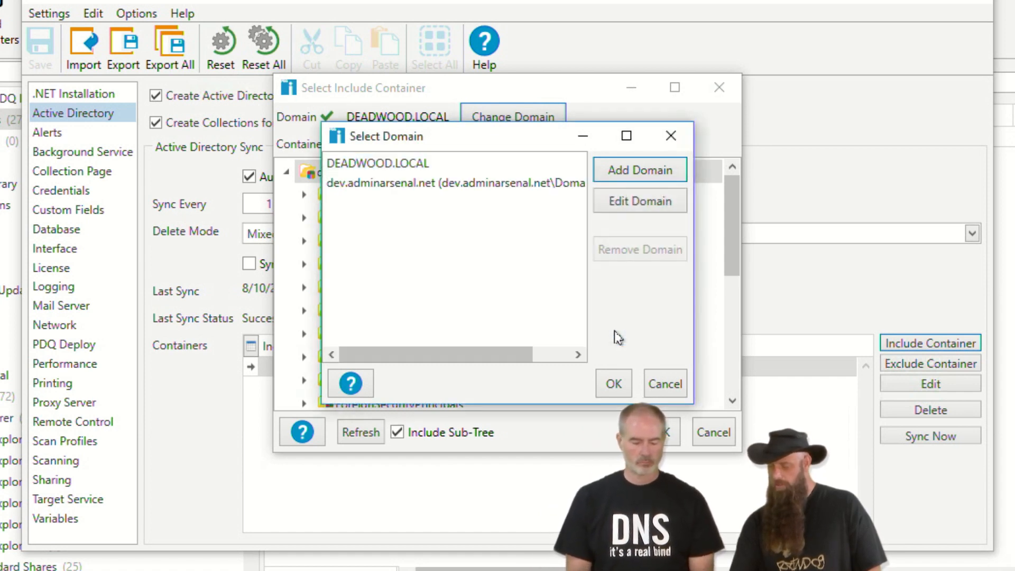
left_click(406, 186)
- Set the dev.adminarsenal.net root as the sync container, save, run Sync Now and close Preferences
left_click(608, 382)
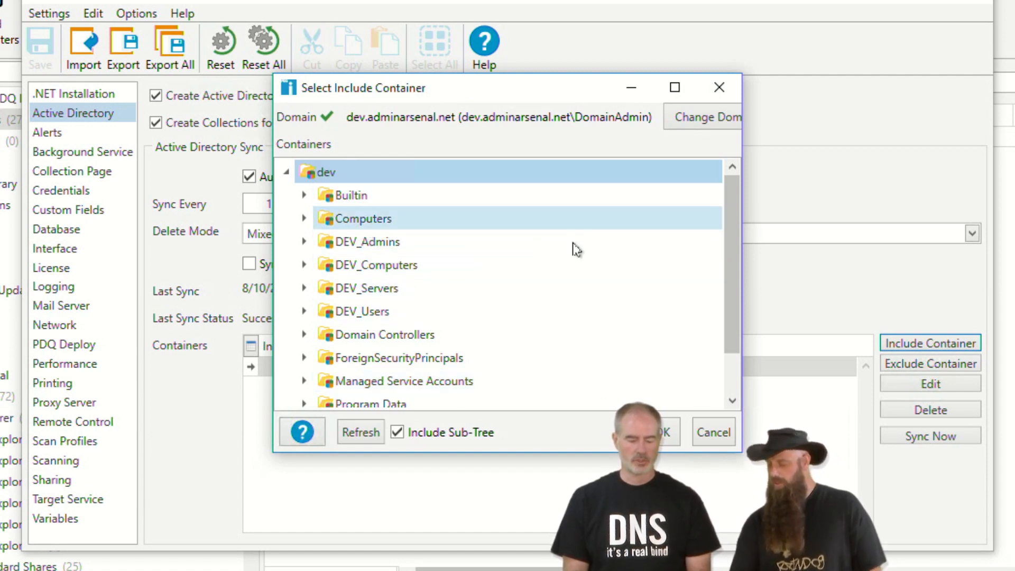
left_click(665, 431)
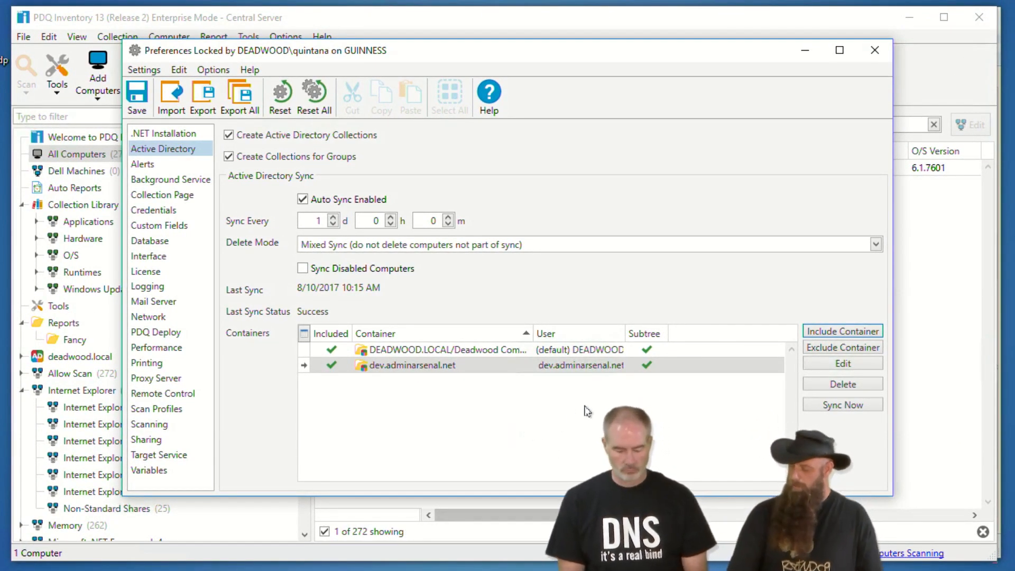
left_click(822, 406)
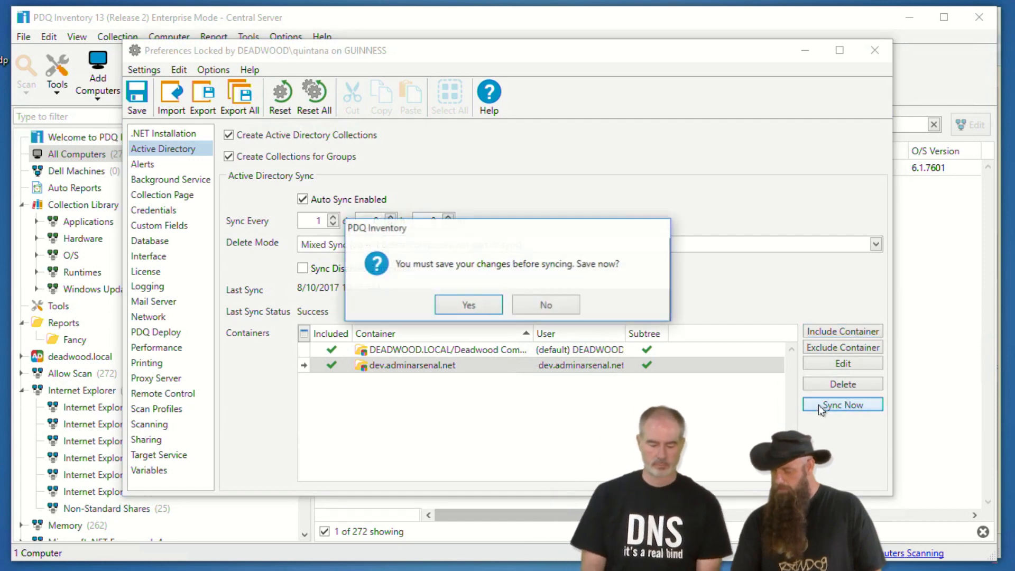
left_click(456, 308)
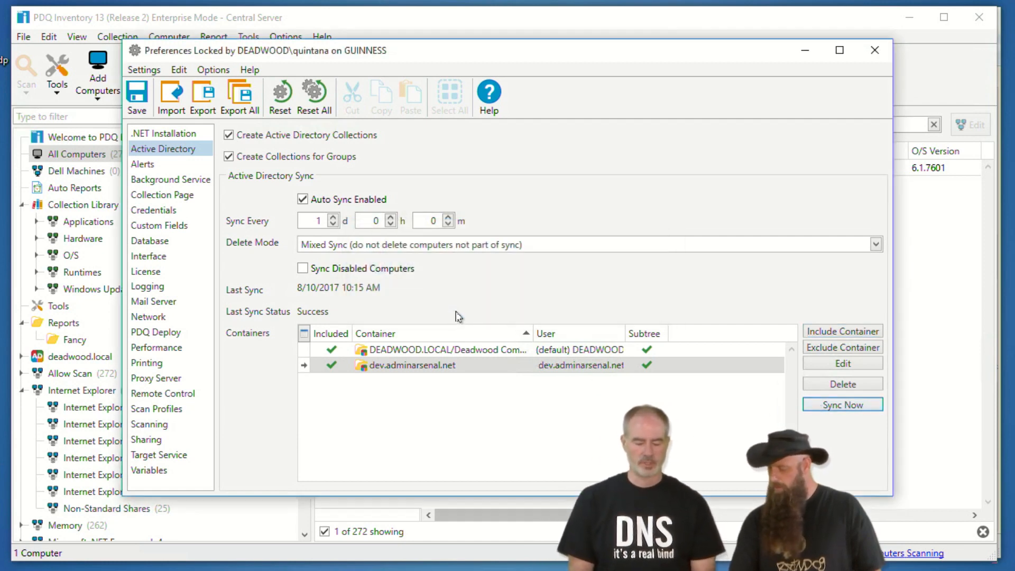
left_click(875, 52)
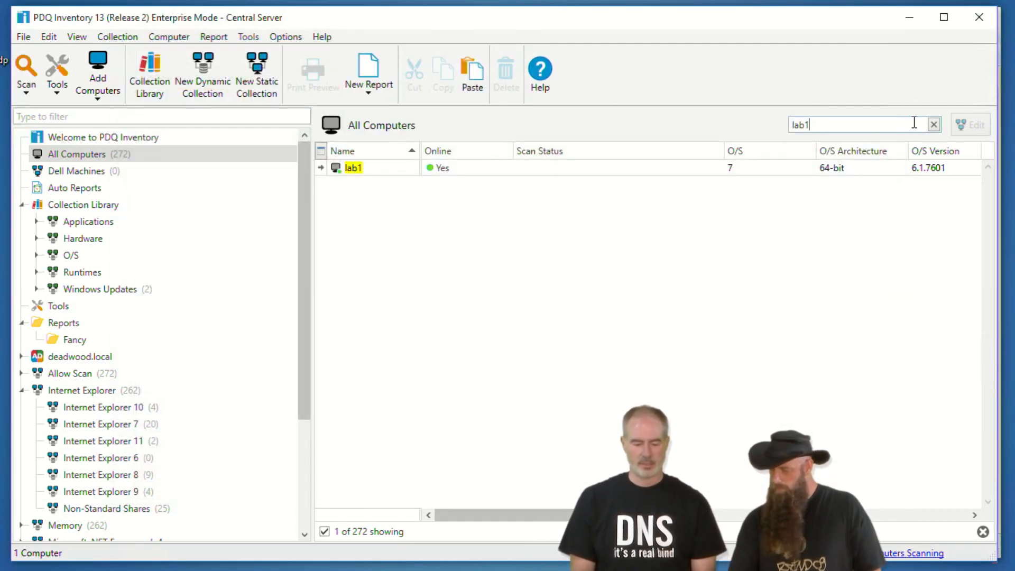
- Filter the computer list by 'testmc' and select TESTMCTEST-DEV
left_click(935, 125)
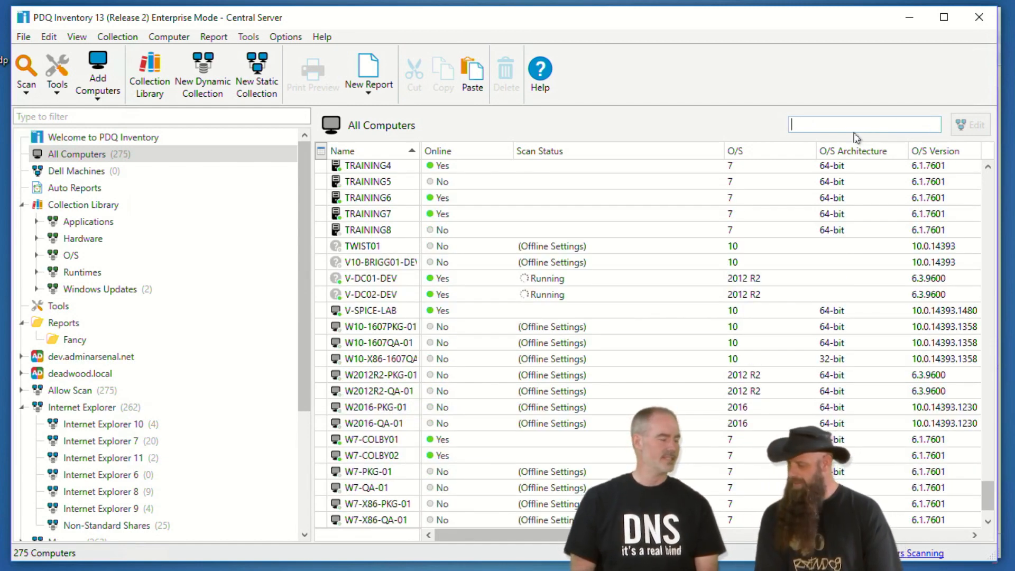
type("testm")
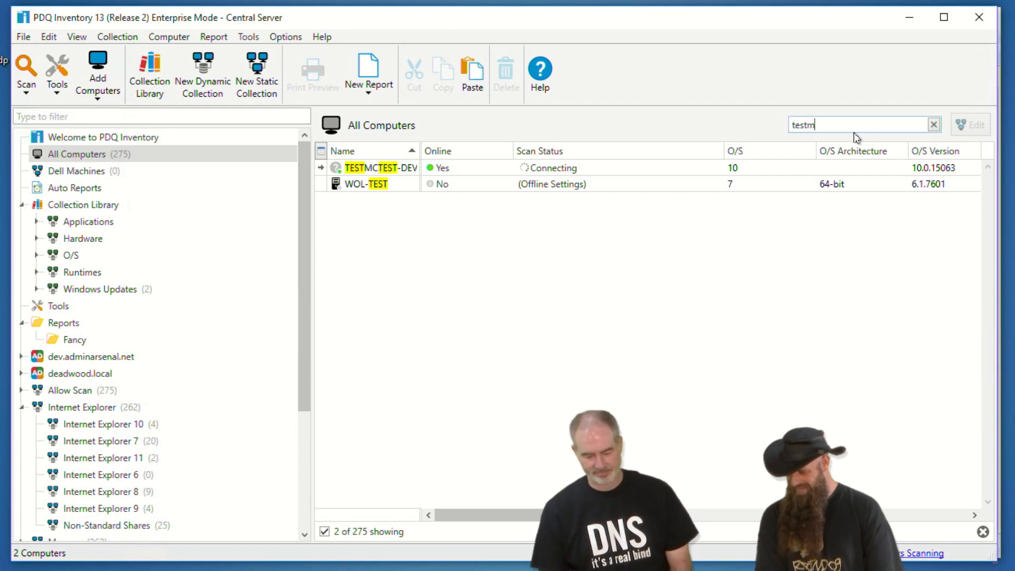
type("c")
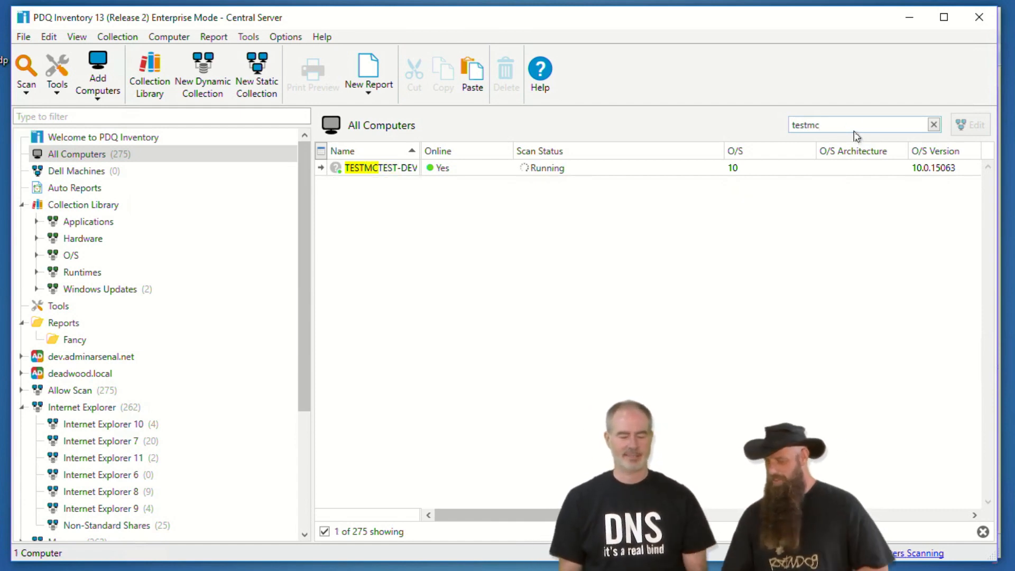
left_click(417, 168)
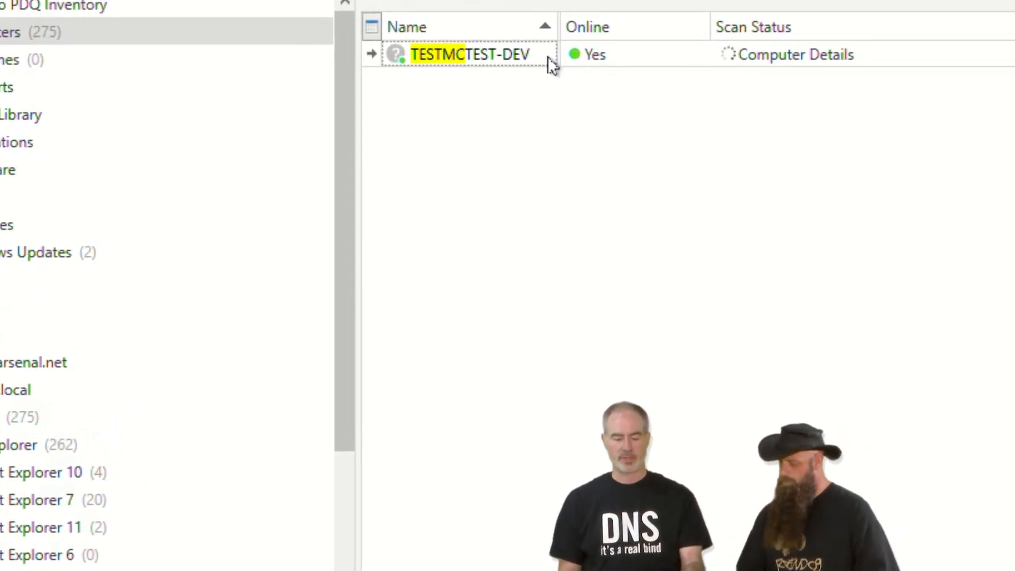
- Review TESTMCTEST-DEV's scan user without changes, then switch to PDQ Deploy
right_click(503, 55)
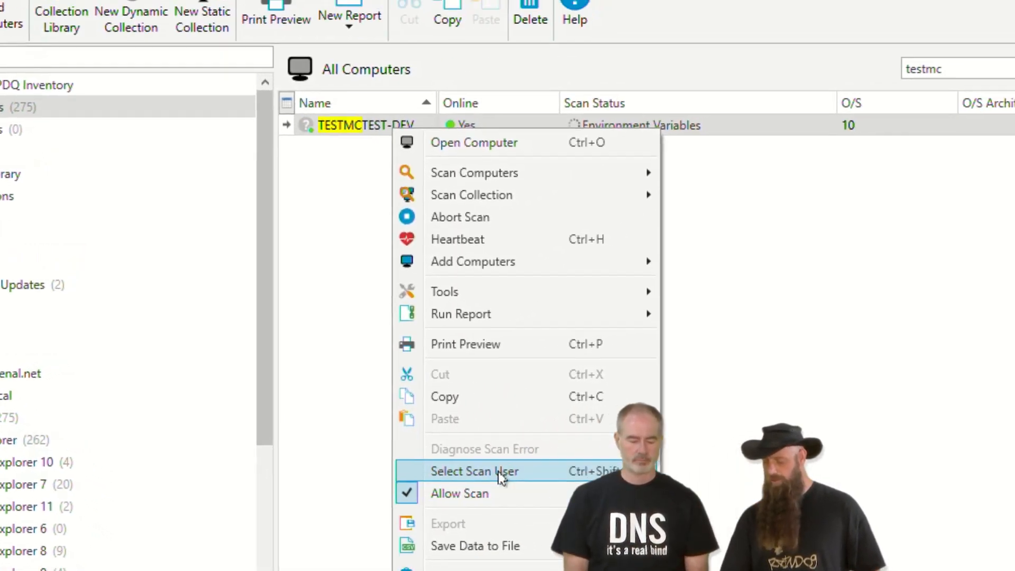
left_click(637, 486)
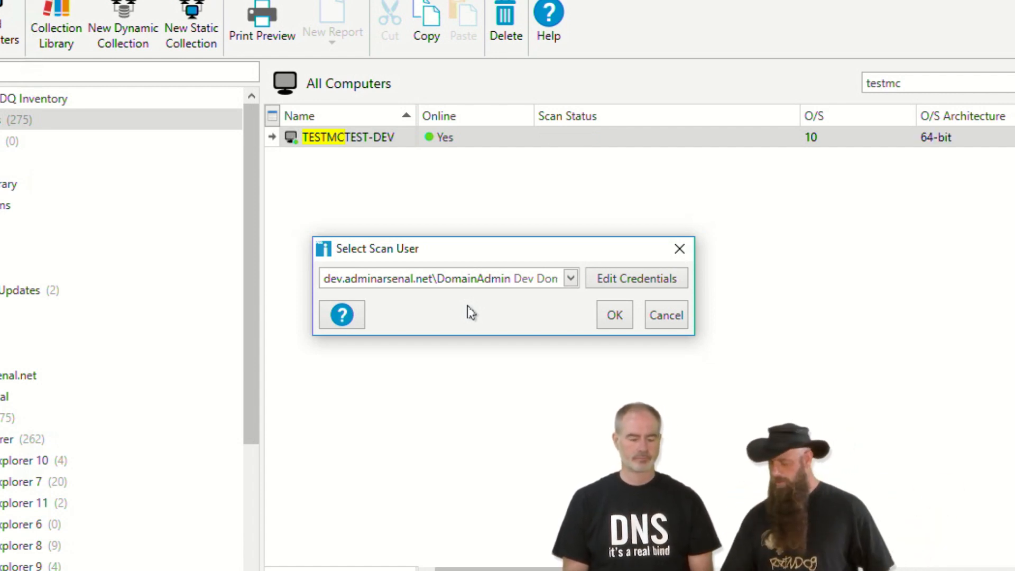
left_click(666, 315)
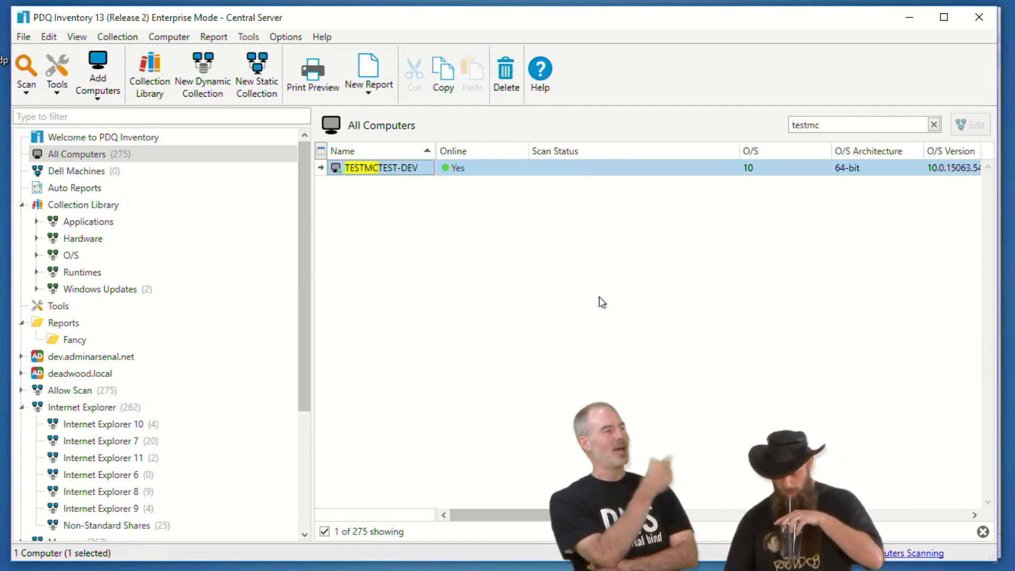
key("alt+Tab")
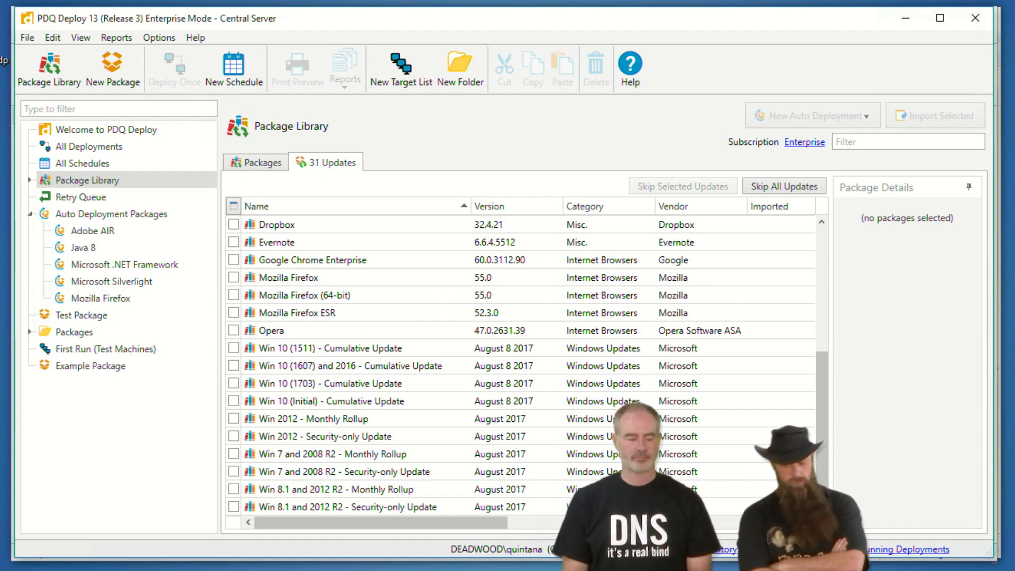
- Review Test Package's echo step in the editor, then start a Deploy Once with Ctrl+D
double_click(71, 316)
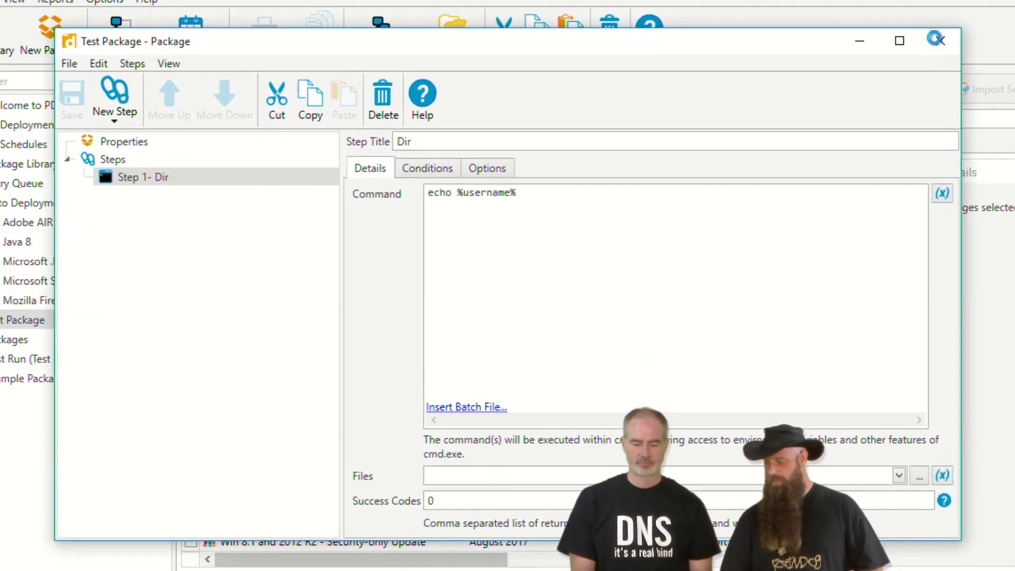
left_click(881, 74)
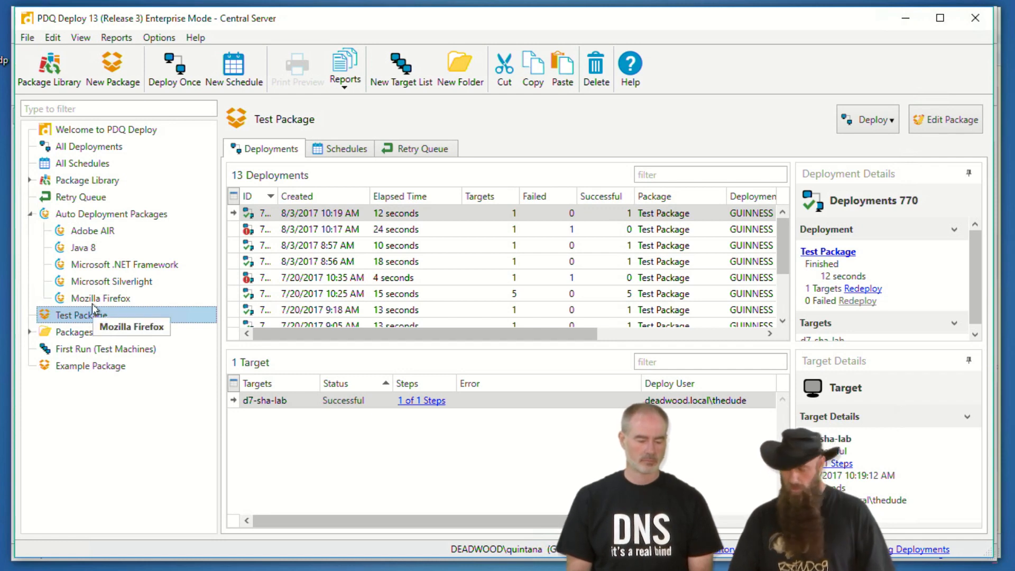
key("ctrl+d")
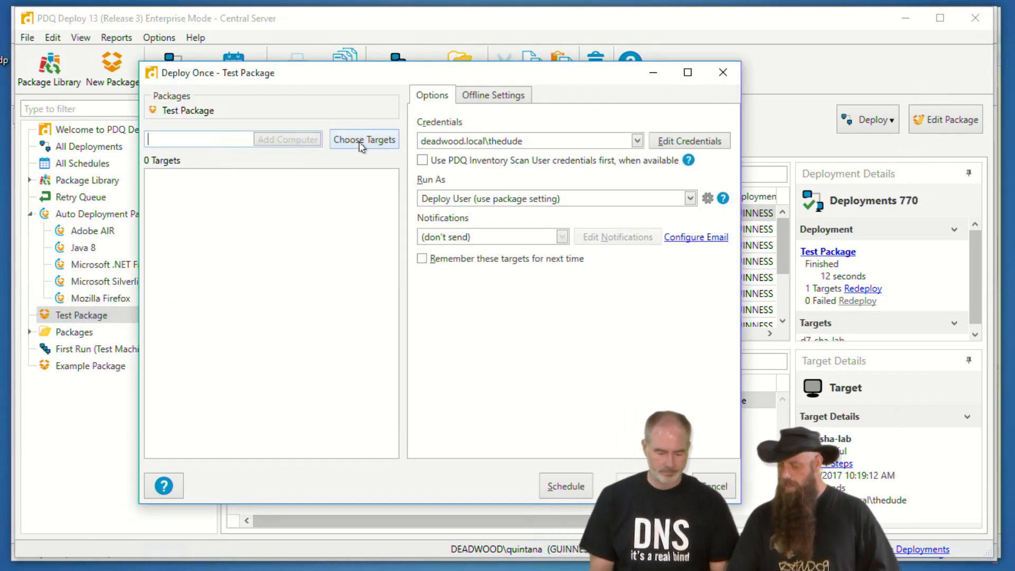
- Choose D10-CHASE1-LAB and TESTMCTEST-DEV from PDQ Inventory's All Computers as the deployment targets
left_click(359, 141)
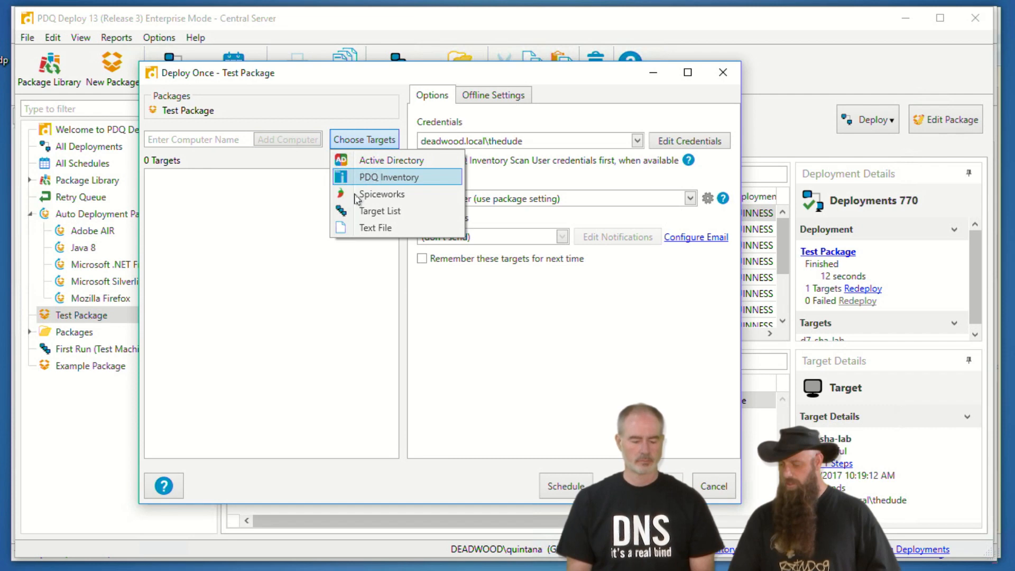
left_click(359, 177)
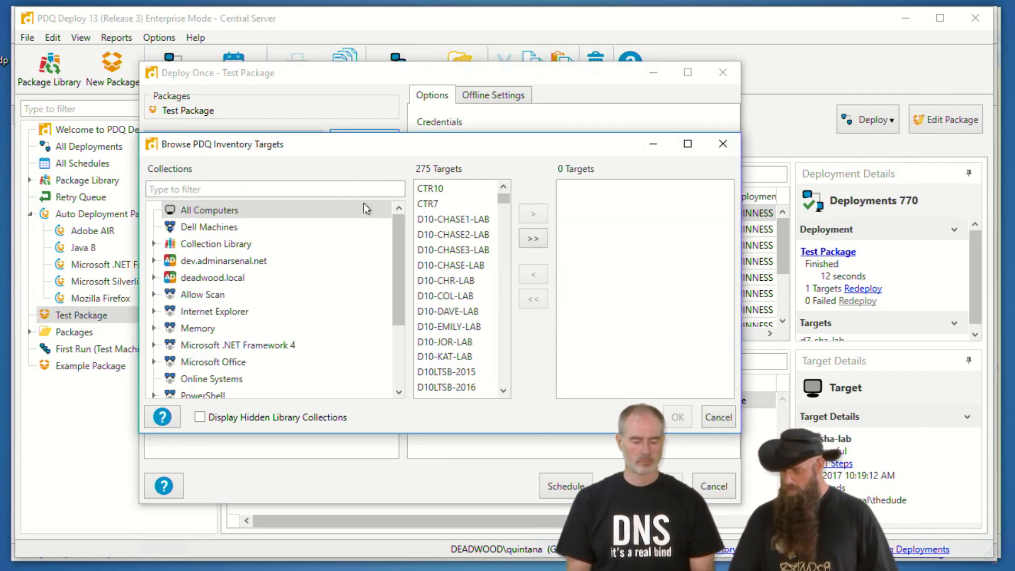
double_click(453, 219)
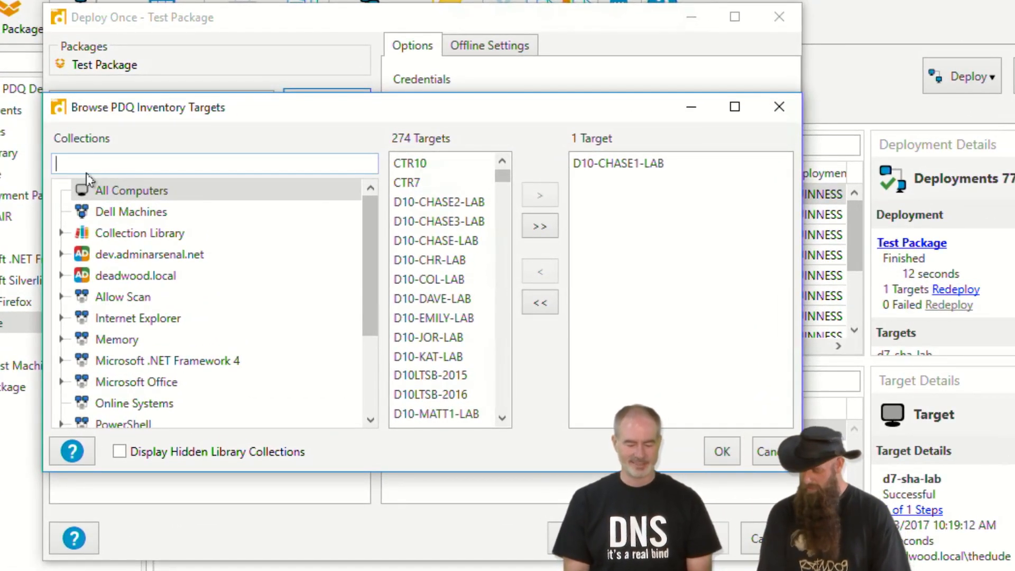
type("test")
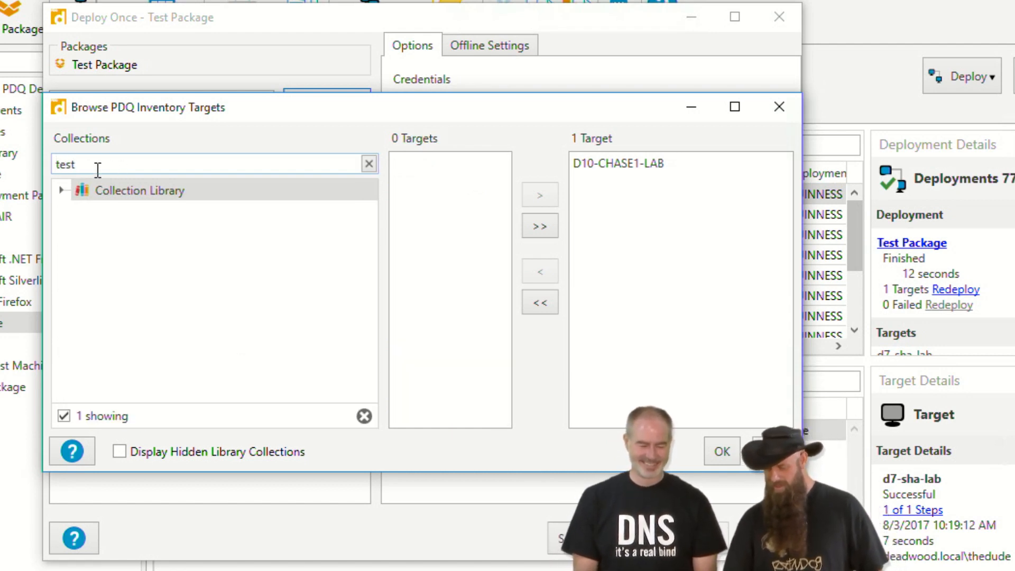
left_click_drag(86, 169, 11, 158)
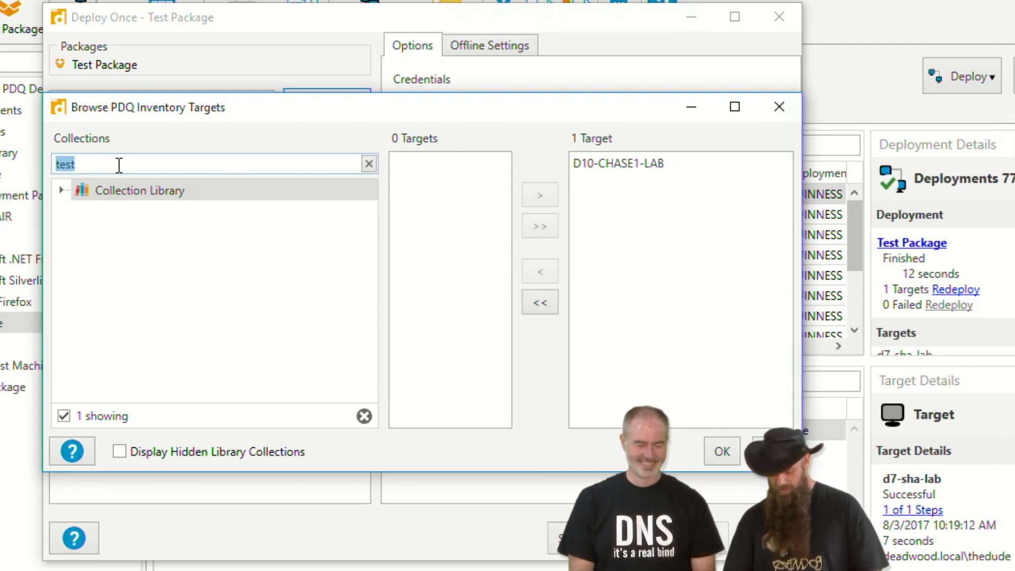
key("BackSpace")
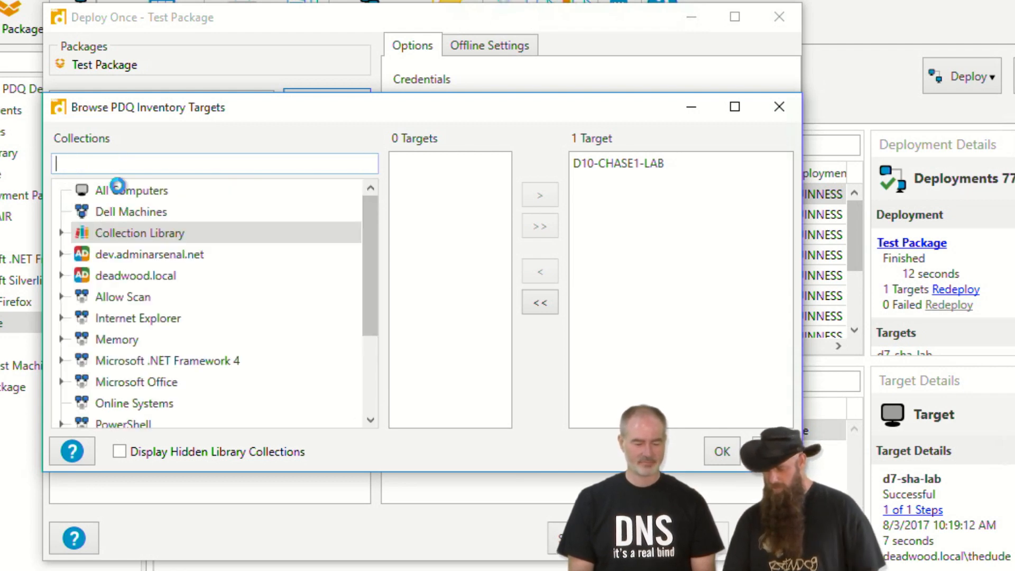
left_click(117, 186)
left_click_drag(501, 179, 519, 364)
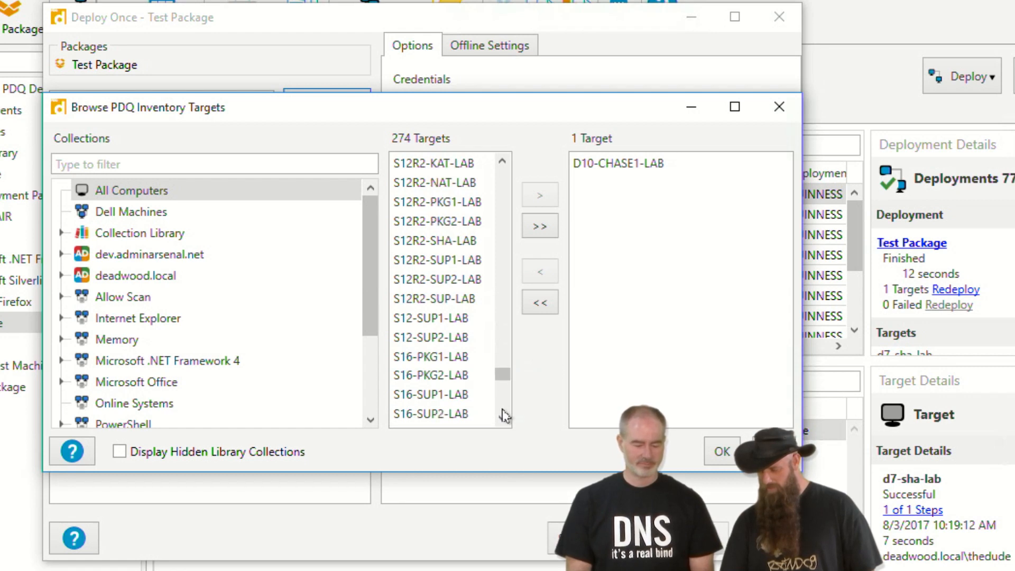
left_click(503, 417)
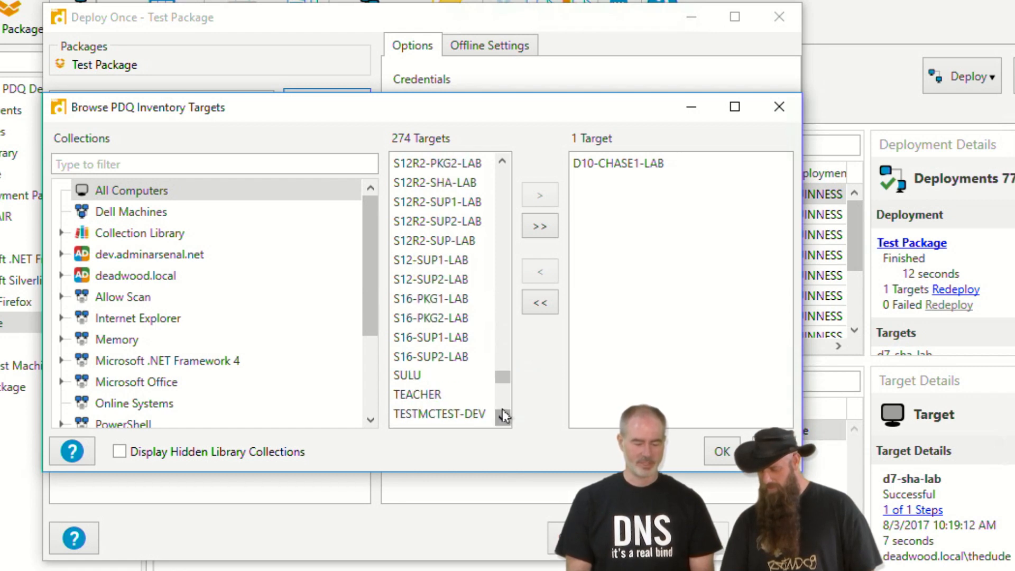
double_click(459, 414)
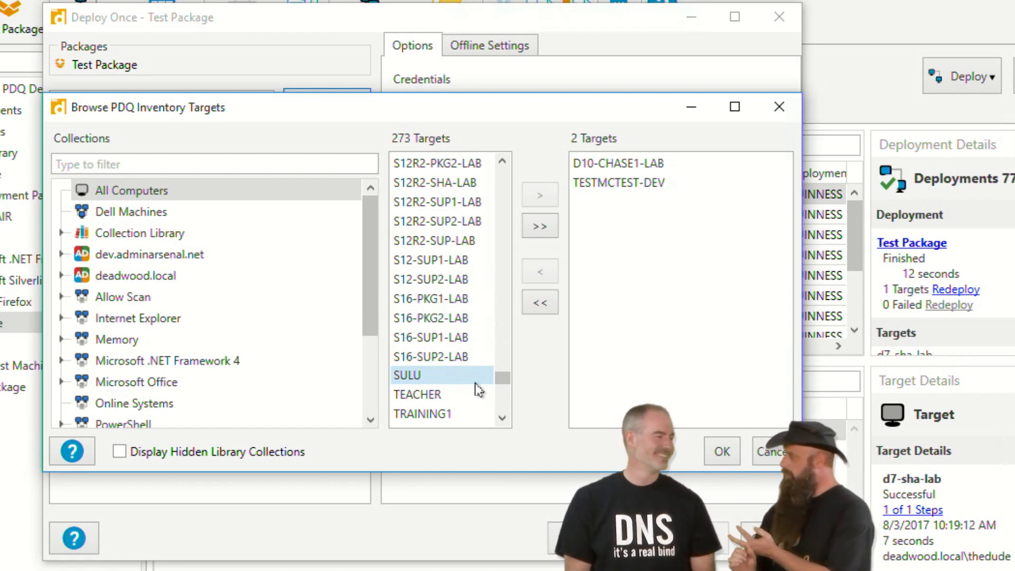
left_click(721, 450)
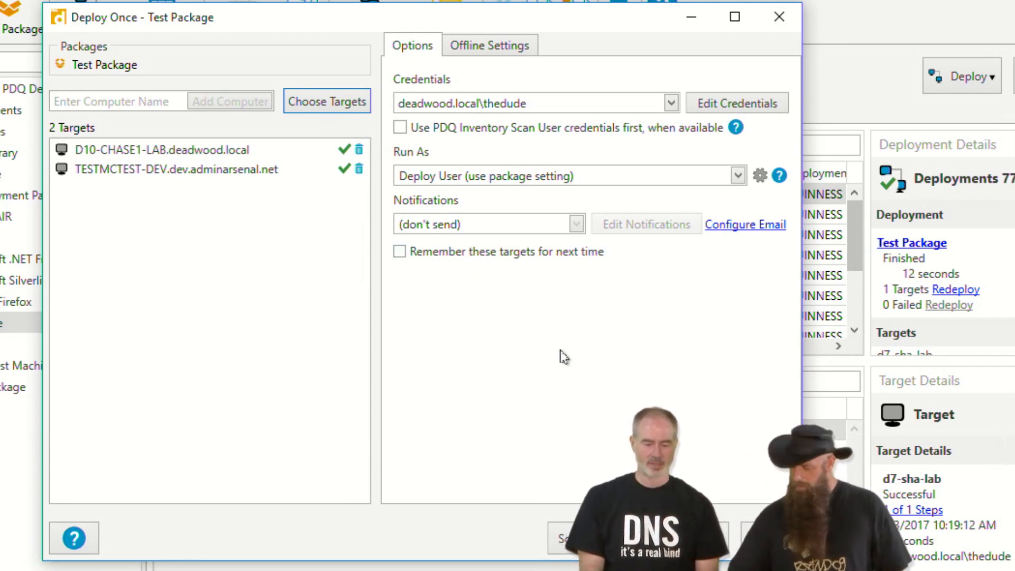
- Enable 'Use PDQ Inventory Scan User credentials first, when available' and deploy Test Package now
mouse_move(550, 82)
left_mouse_down()
mouse_move(377, 156)
mouse_move(518, 102)
left_mouse_up()
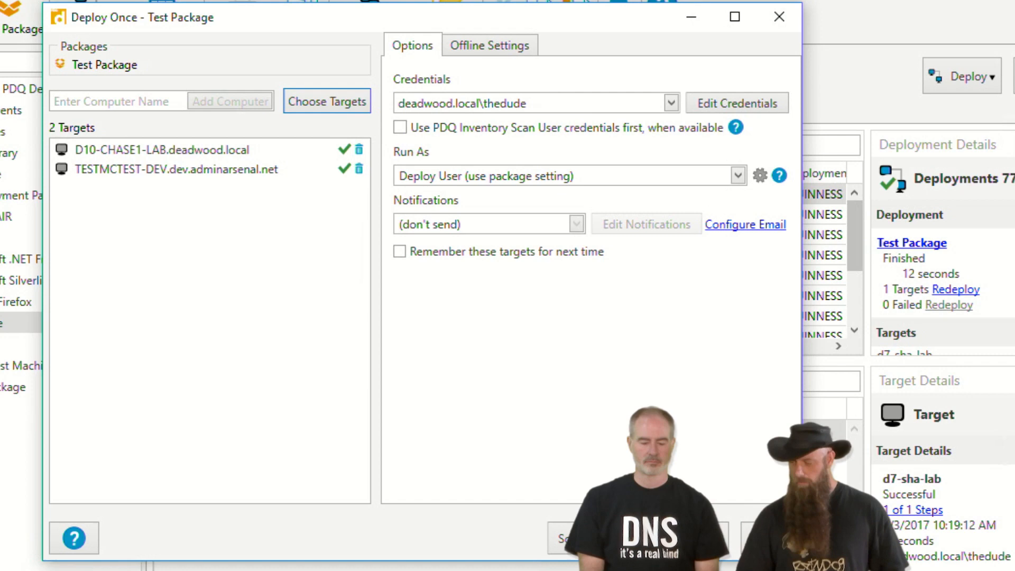
left_click(400, 129)
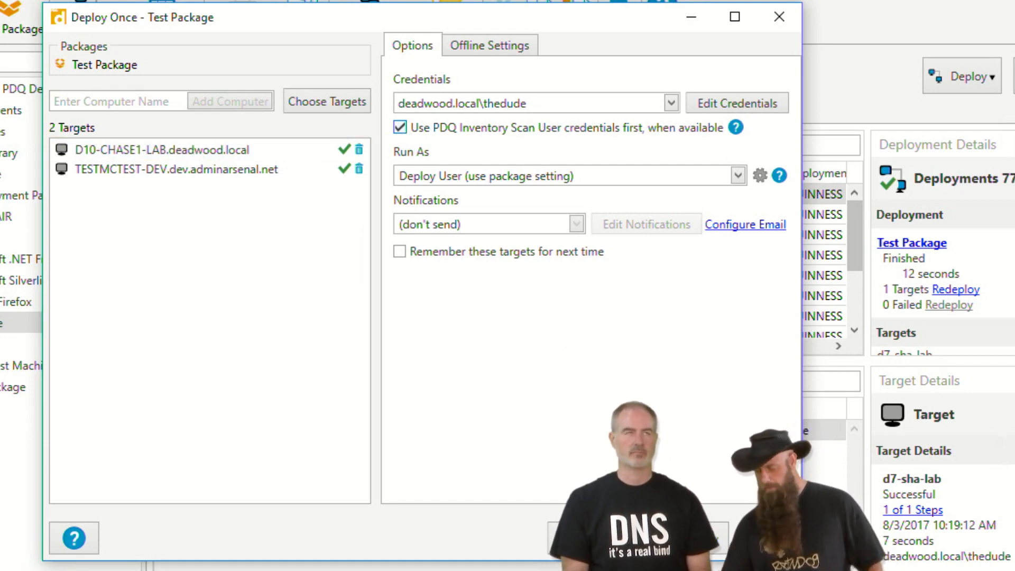
left_click(687, 538)
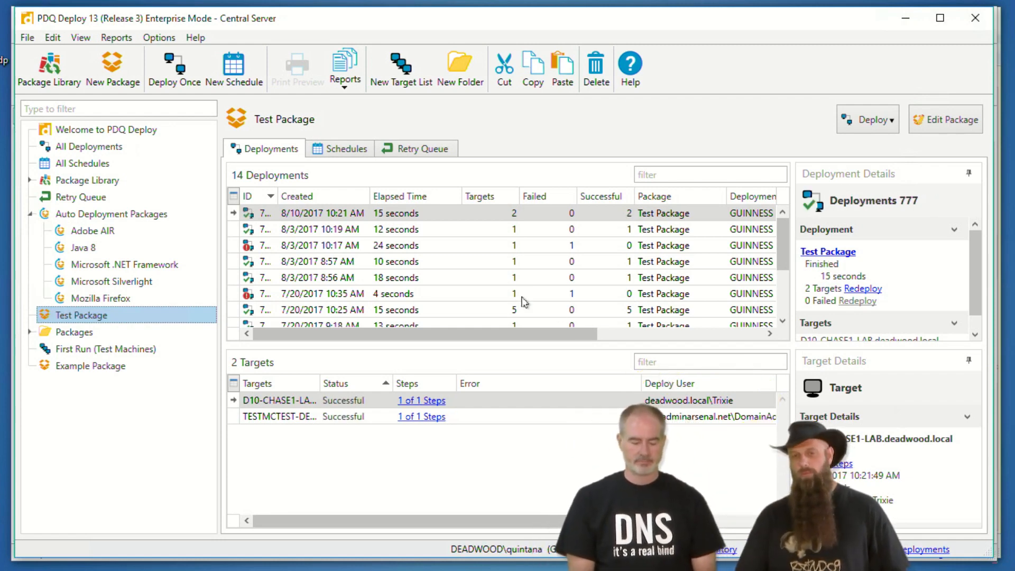
left_click(157, 38)
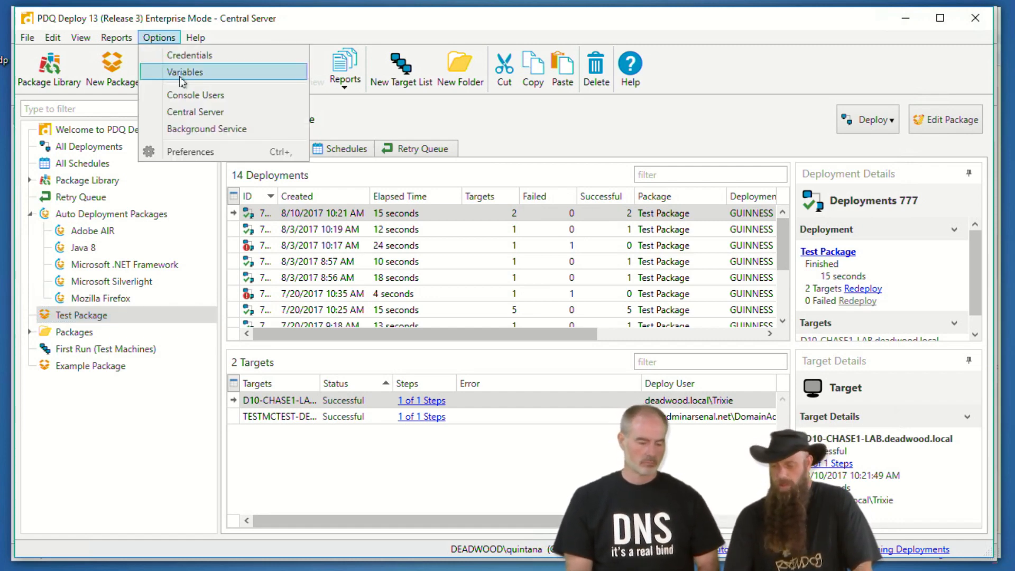
left_click(203, 57)
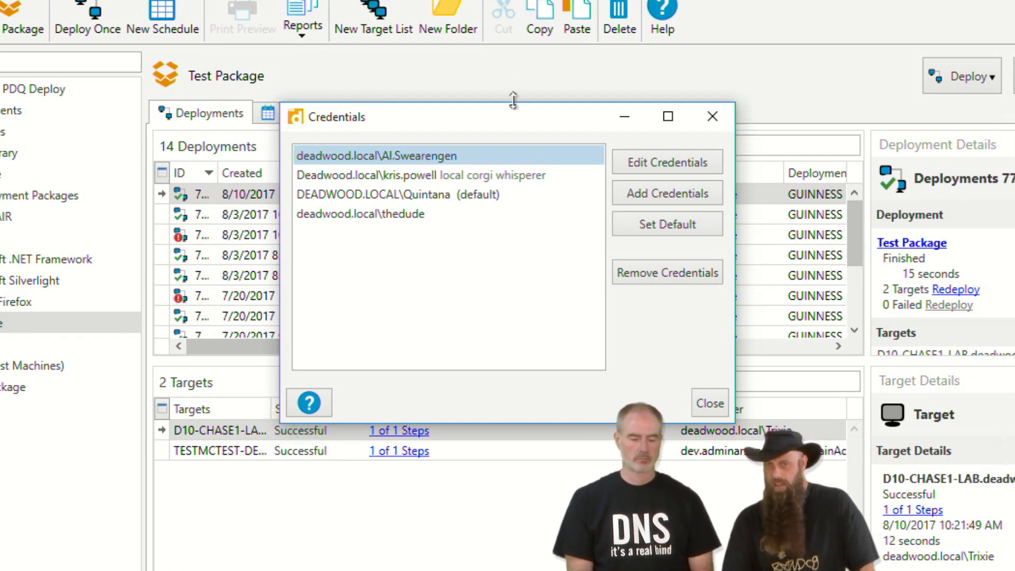
left_click(668, 193)
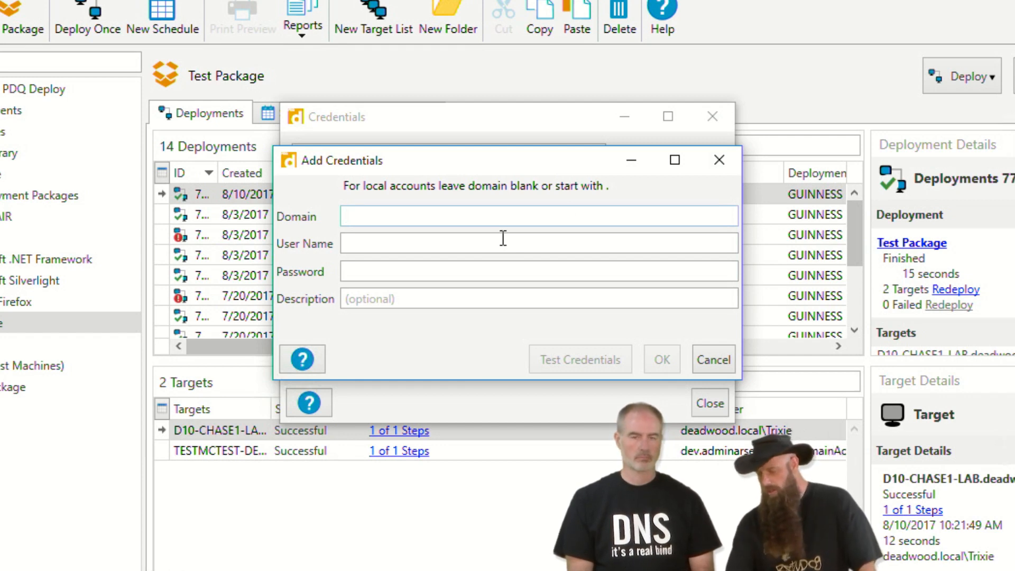
left_click(714, 360)
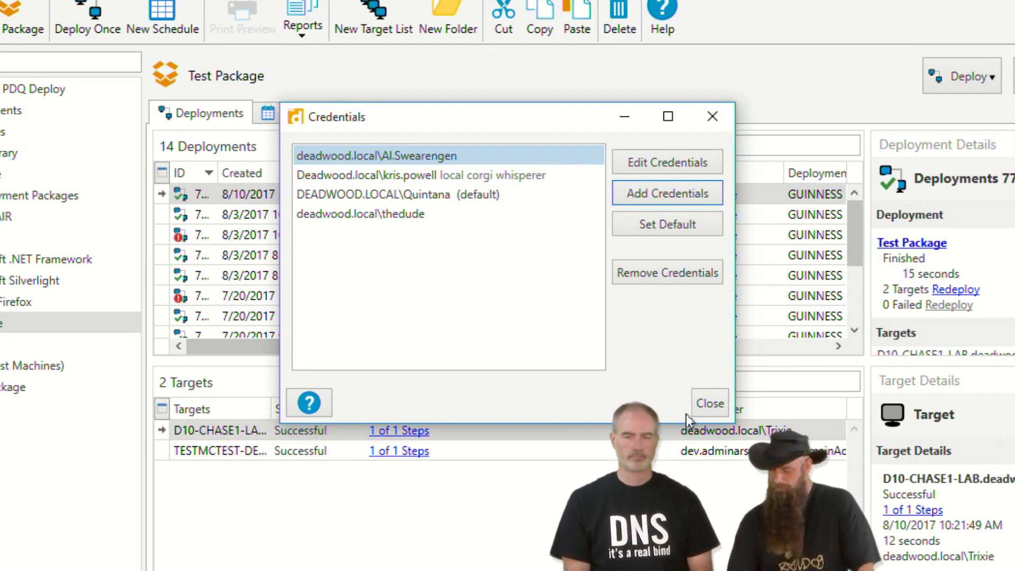
left_click(711, 403)
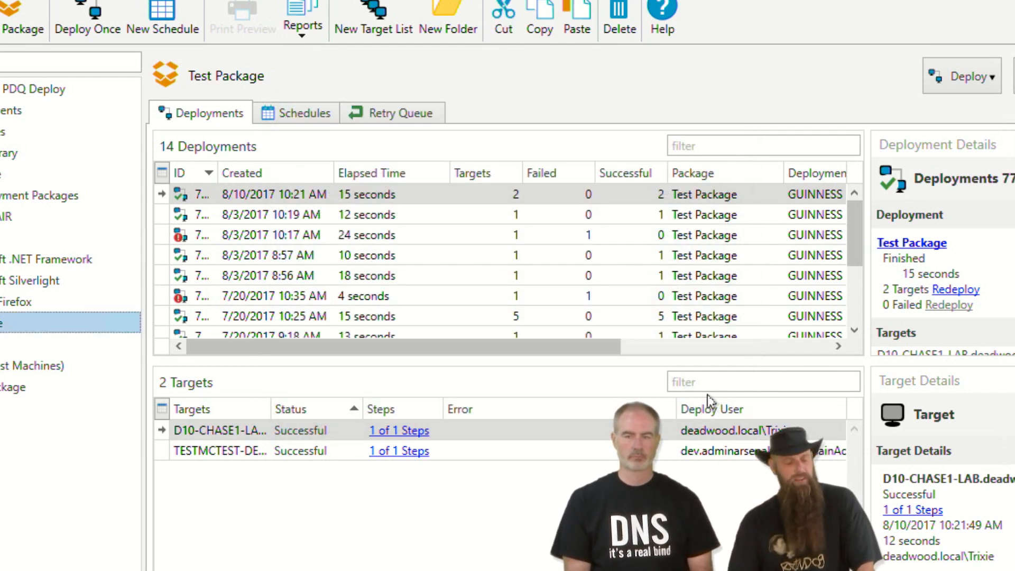
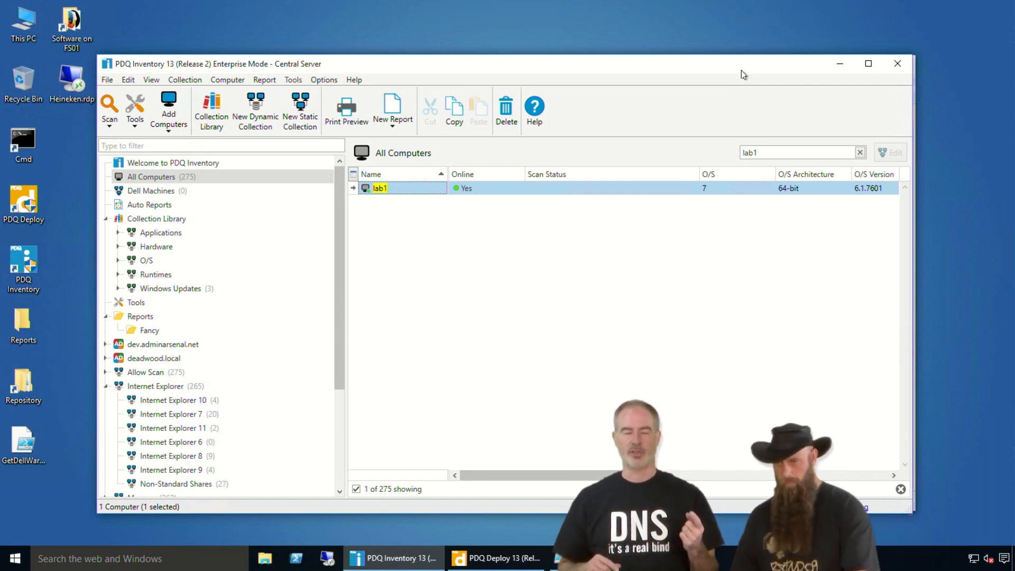
- Launch Registry Editor by running regedit from the Run prompt
right_click(16, 565)
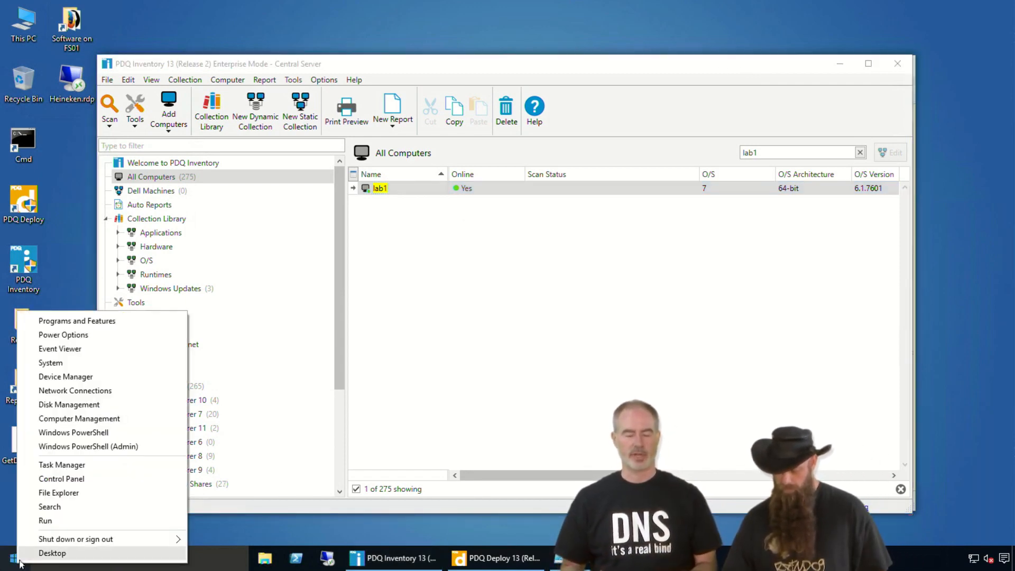
left_click(54, 526)
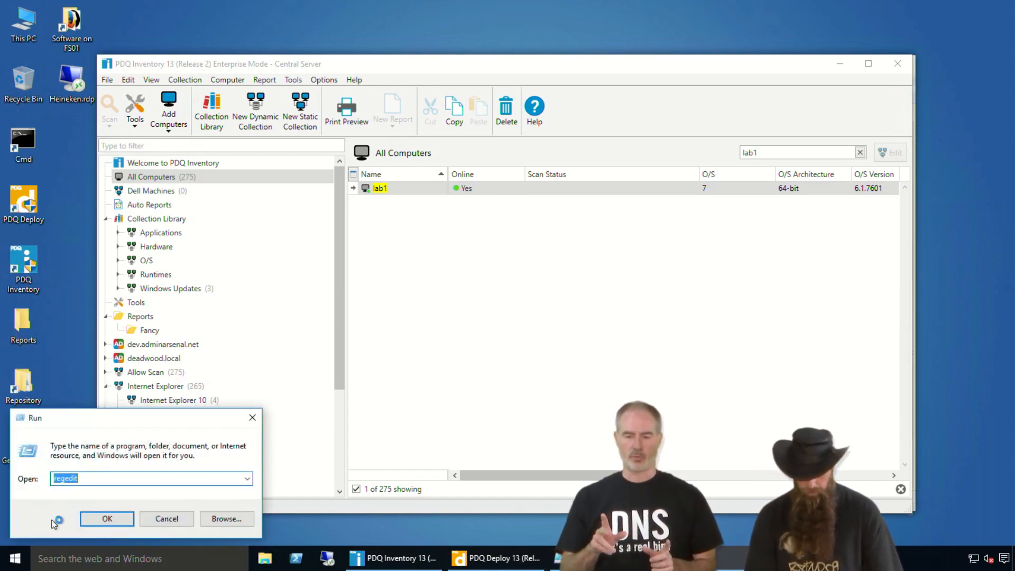
key("Return")
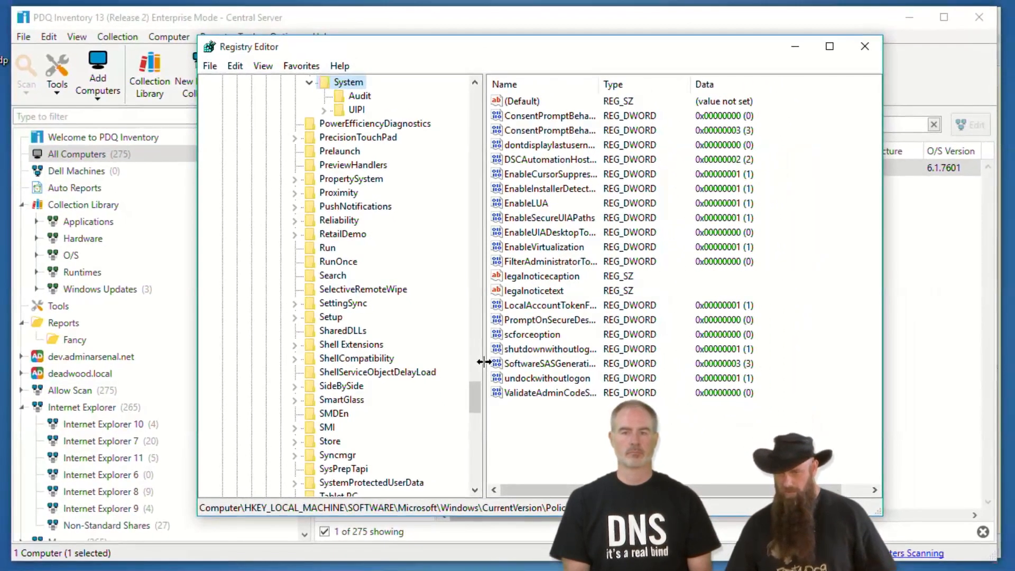
- Show HKLM\SOFTWARE\Microsoft\Windows\CurrentVersion\Policies\System with the Name column widened
left_click_drag(493, 35, 328, 2)
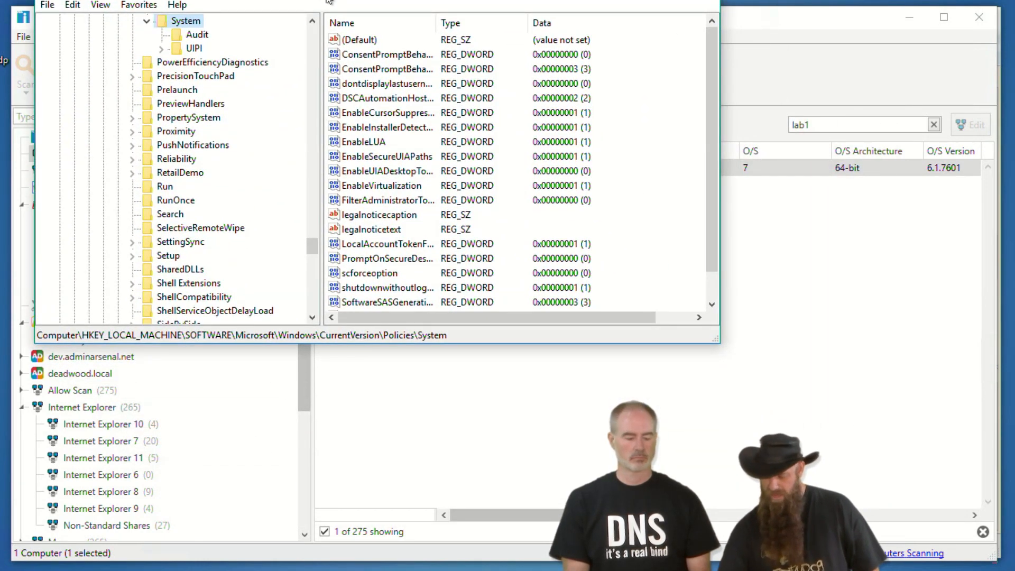
left_click_drag(40, 335, 455, 336)
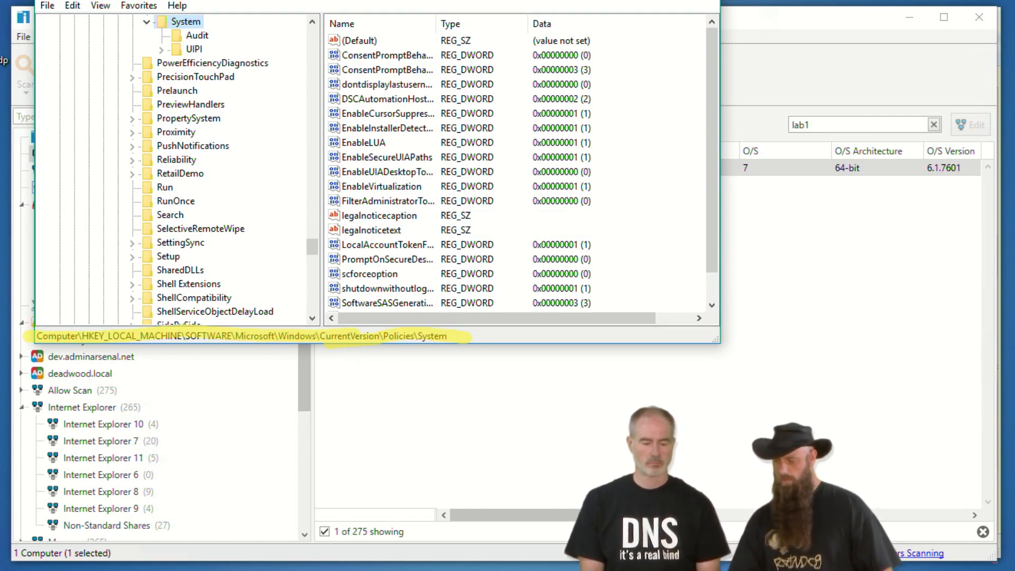
left_click_drag(274, 0, 354, 12)
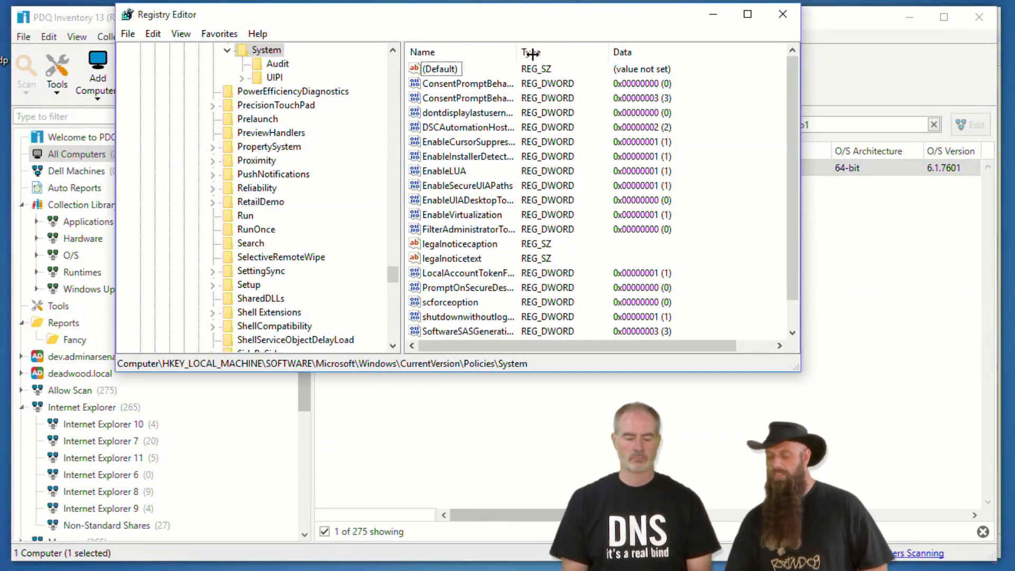
left_click_drag(531, 53, 578, 52)
- Verify LocalAccountTokenFilterPolicy's value data is 1, leave it unchanged, and close Registry Editor
left_click(509, 274)
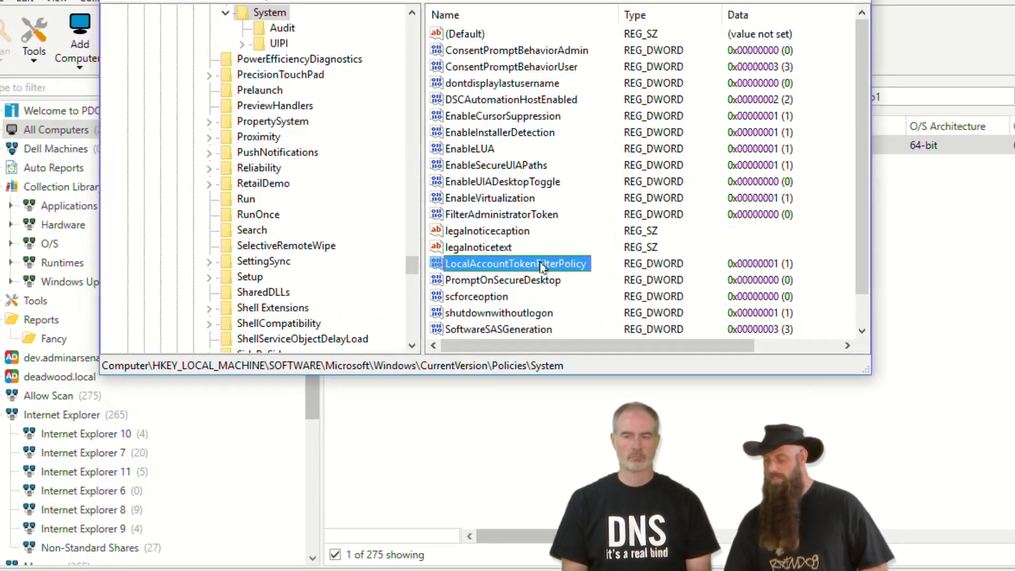
double_click(533, 266)
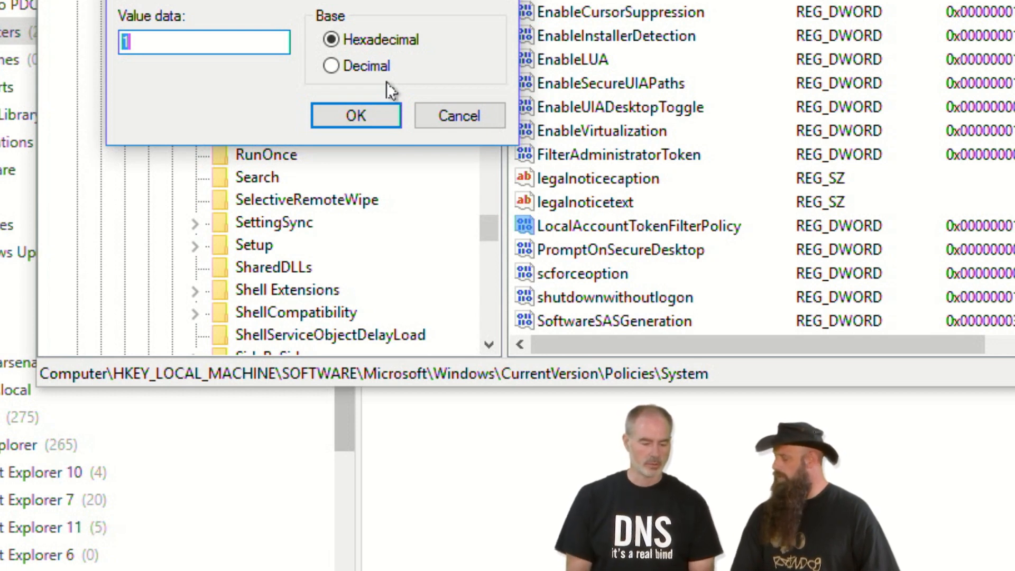
left_click(477, 112)
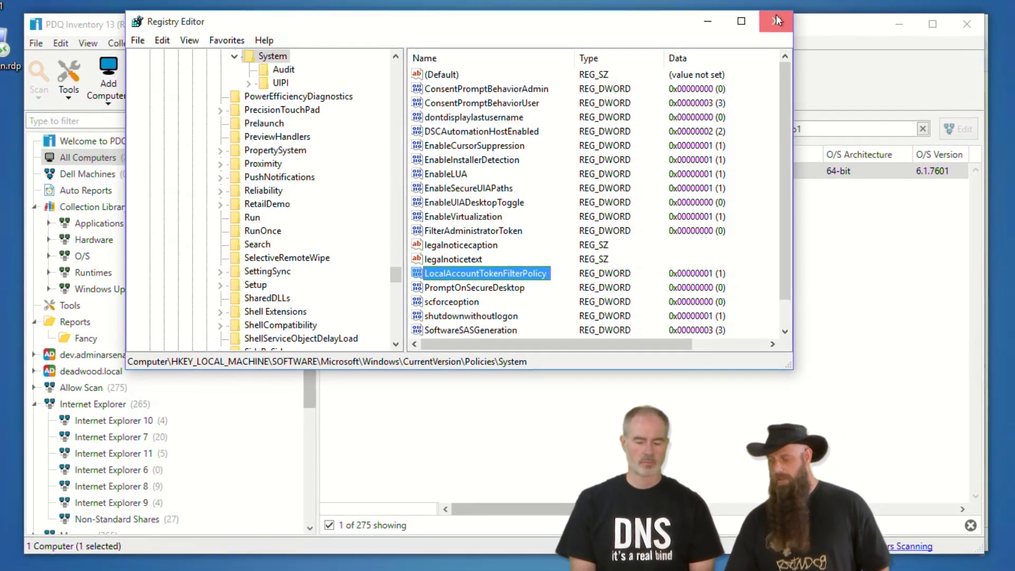
left_click(783, 15)
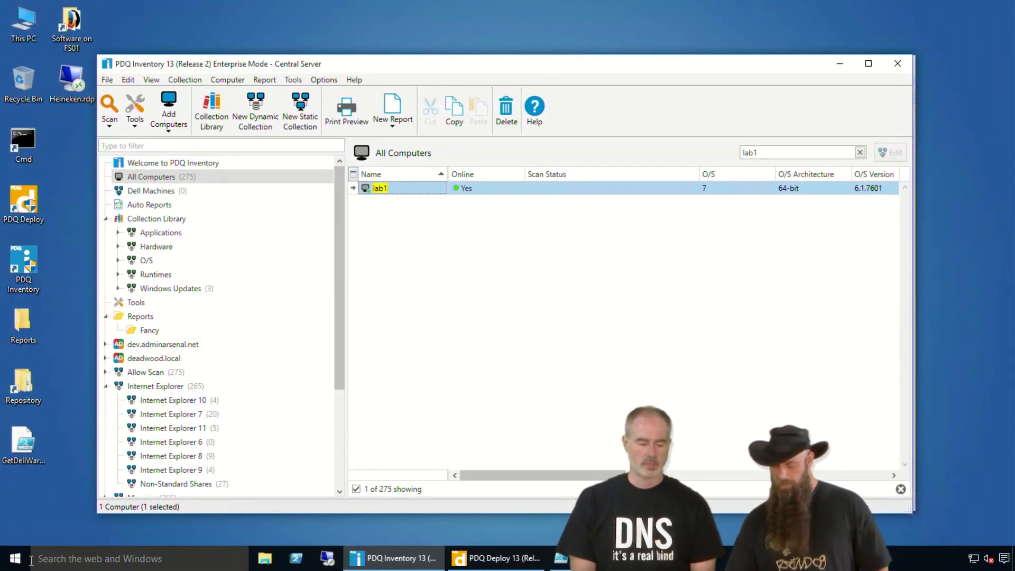
- Open the Local Group Policy Editor by searching for gpedit.msc
left_click(63, 559)
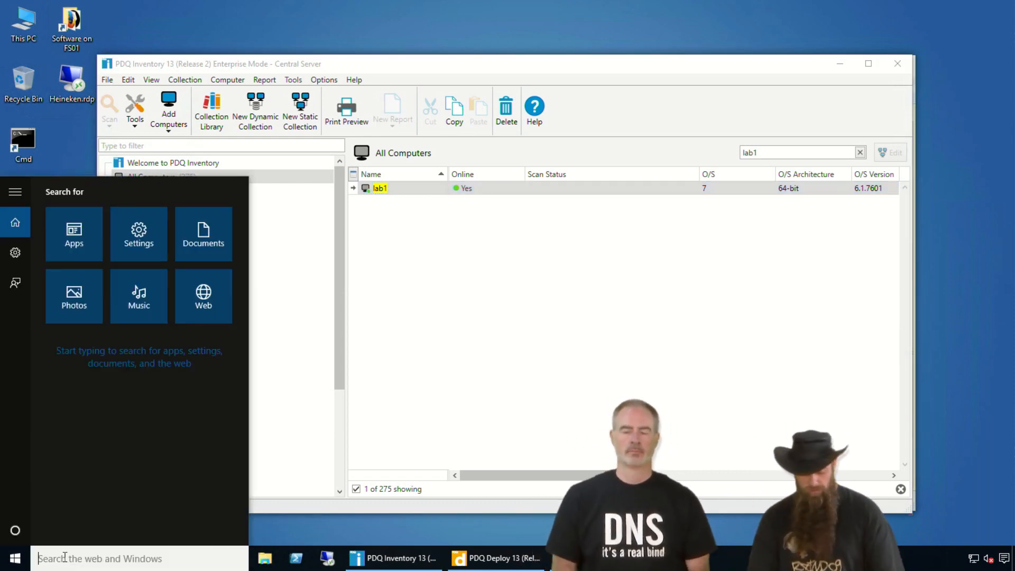
type("gpedit.s")
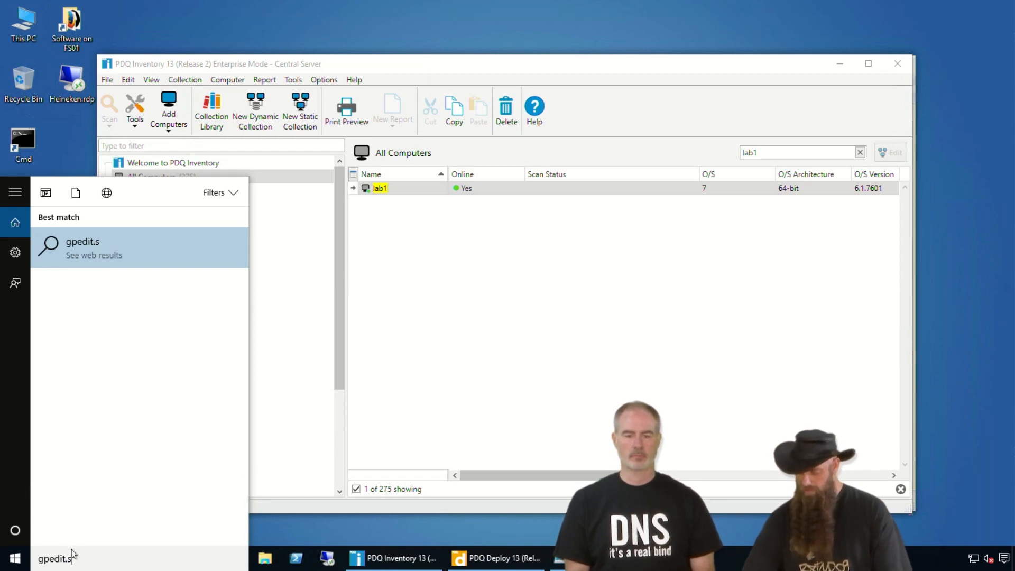
key("BackSpace")
type("msc")
key("Return")
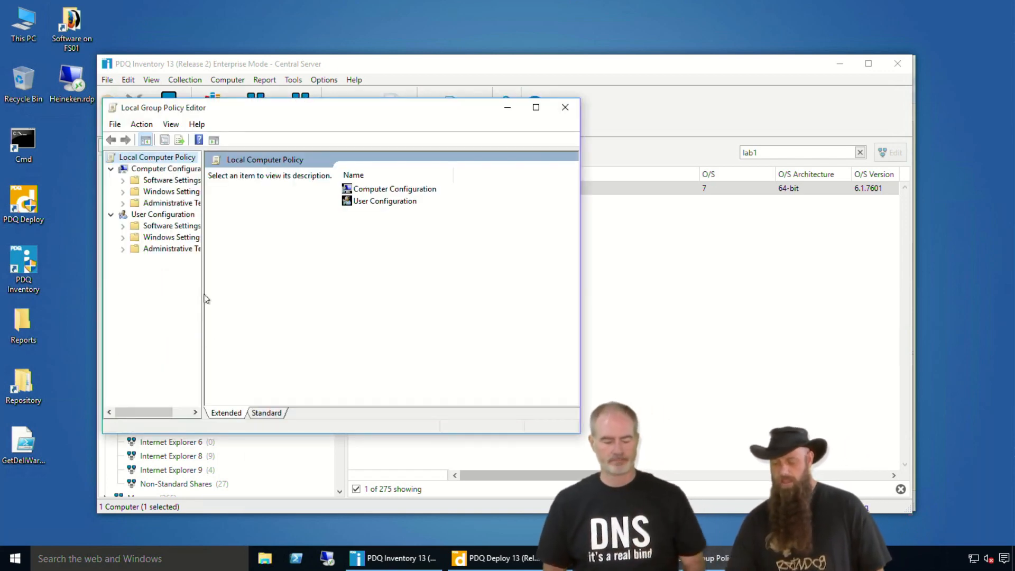
- Browse to Administrative Templates > Network > Network Connections > Windows Firewall > Standard Profile
left_click_drag(201, 289, 264, 281)
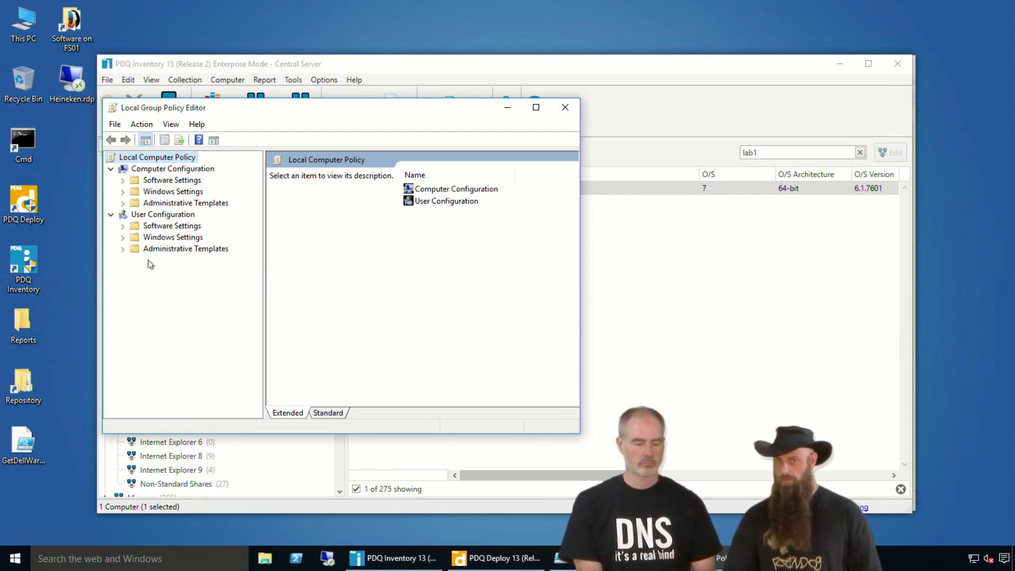
left_click(122, 203)
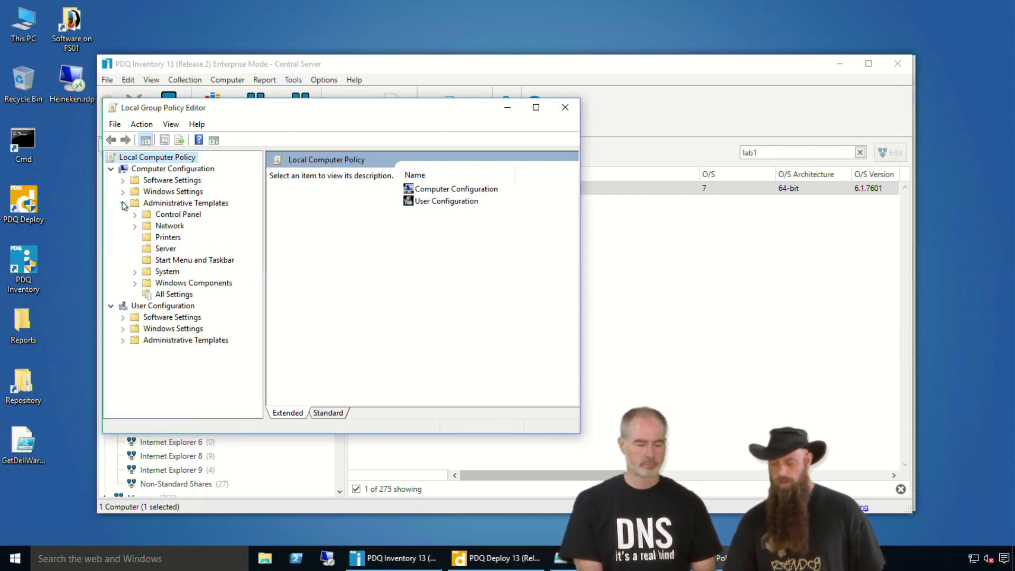
left_click(136, 226)
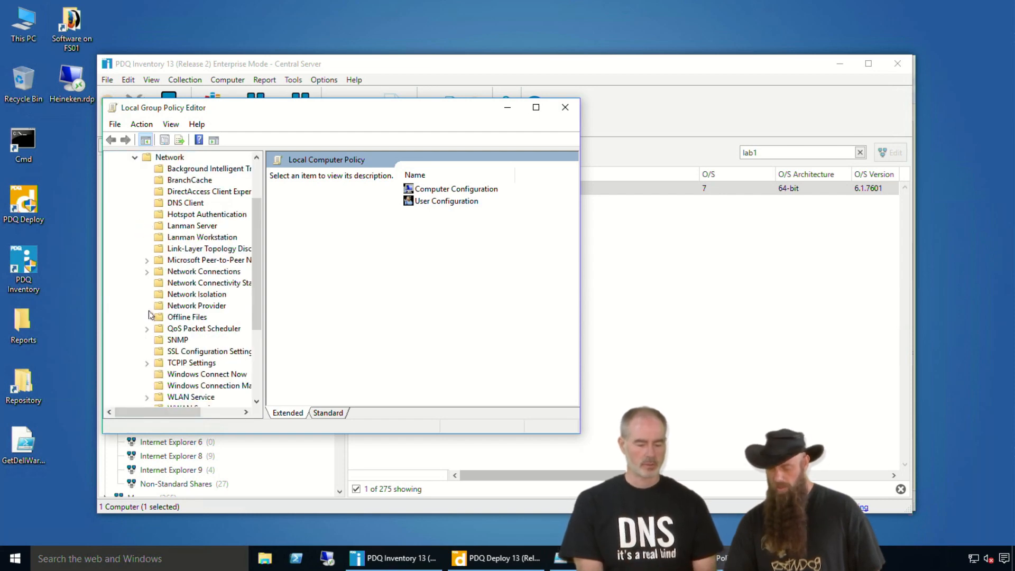
left_click(147, 272)
left_click(159, 283)
left_click(210, 308)
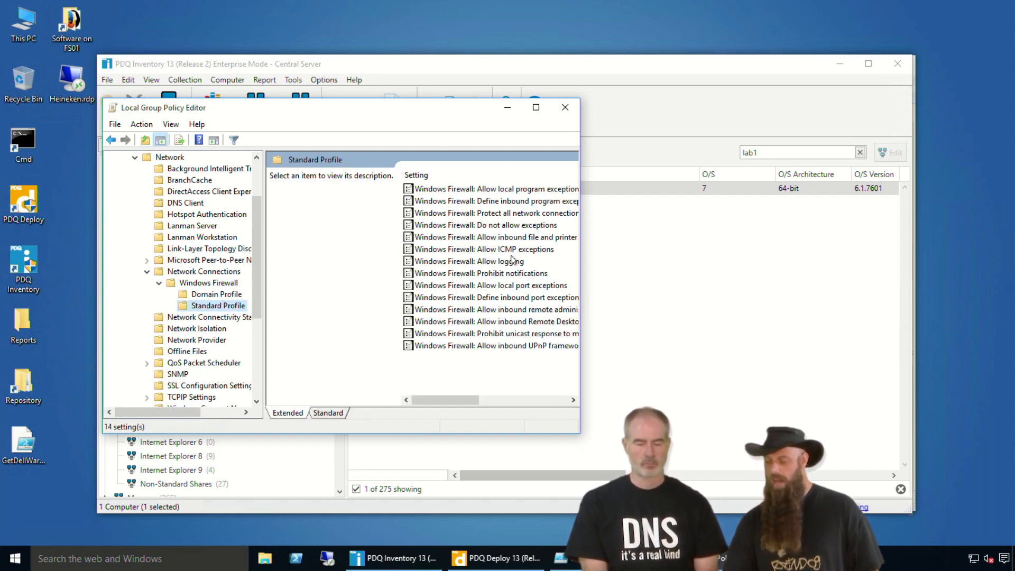
left_click_drag(380, 253, 564, 255)
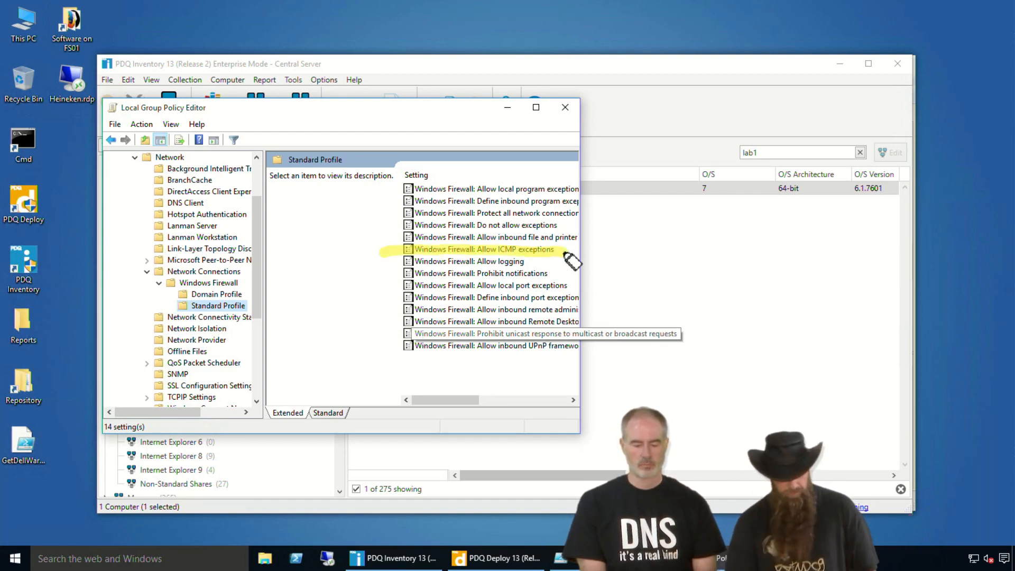
- Review Allow ICMP exceptions as Enabled with inbound echo request, without saving
left_click(492, 251)
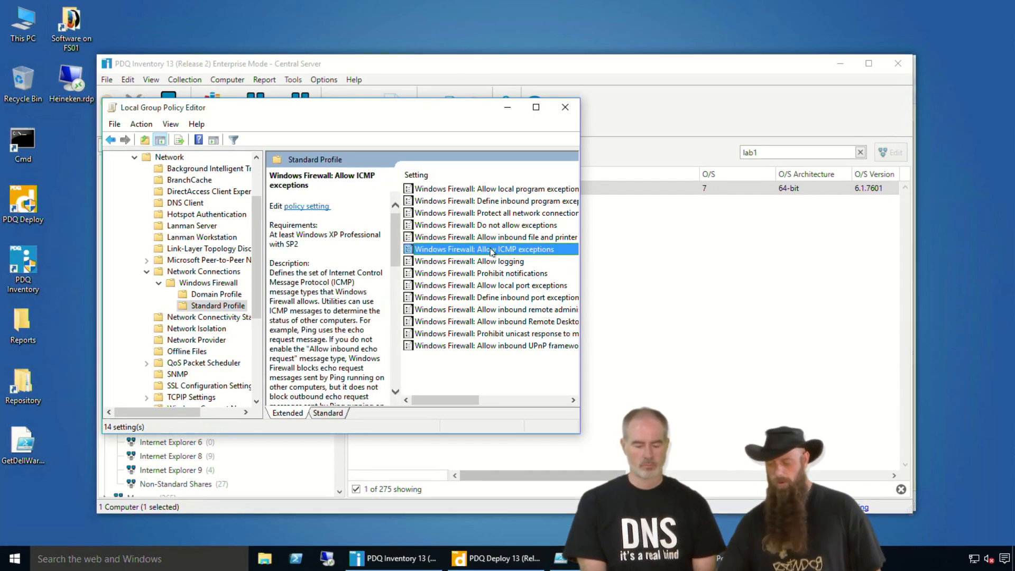
double_click(492, 250)
left_click(146, 212)
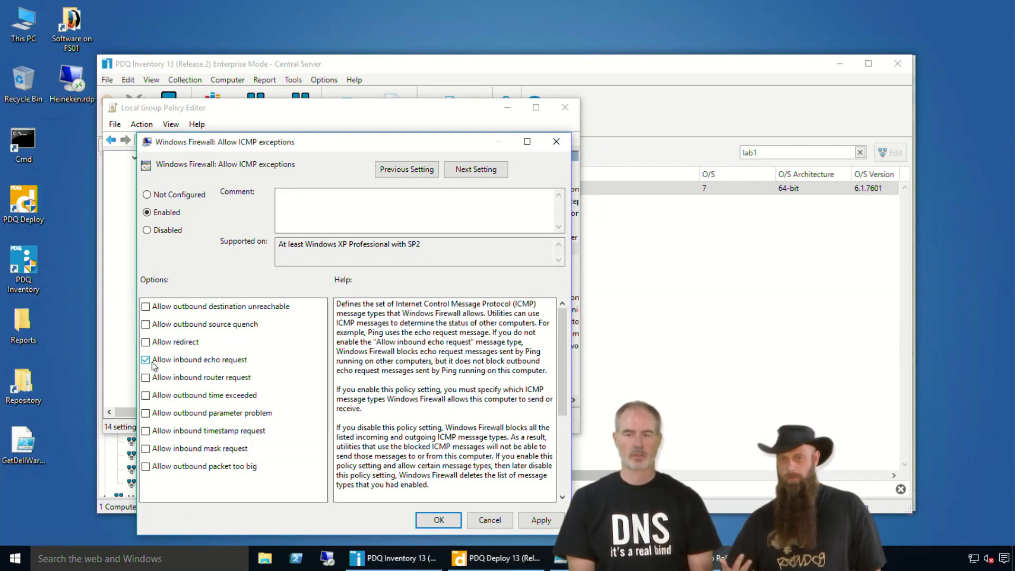
left_click(489, 520)
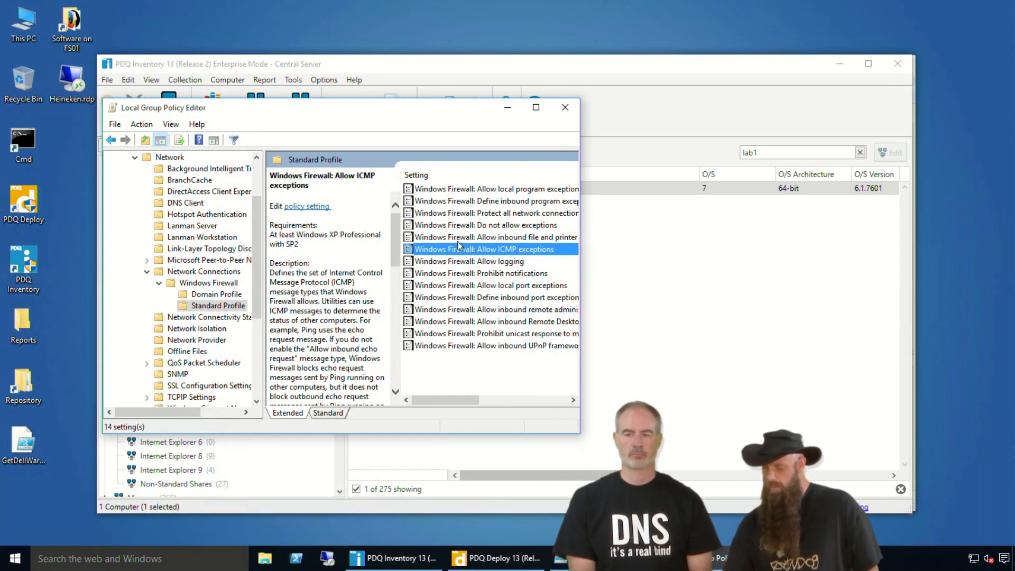
- Review the inbound file and printer sharing exception policy, then close the Group Policy Editor
double_click(461, 237)
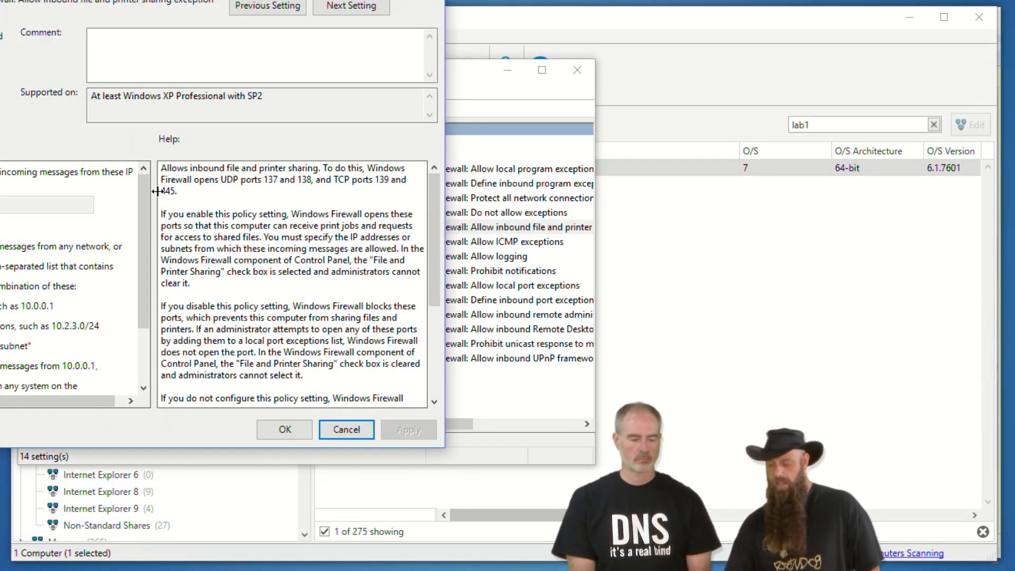
left_click(345, 431)
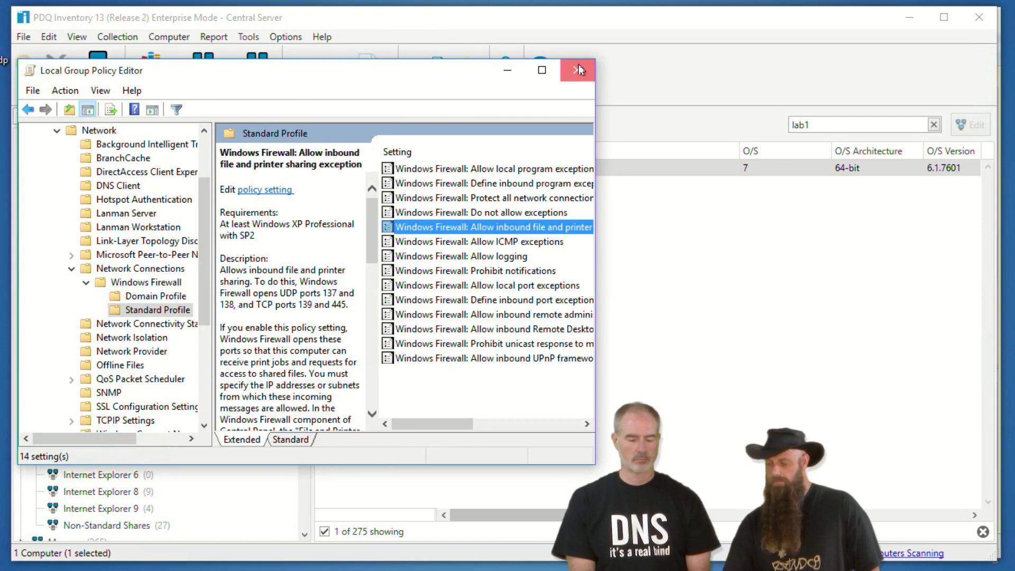
left_click(578, 69)
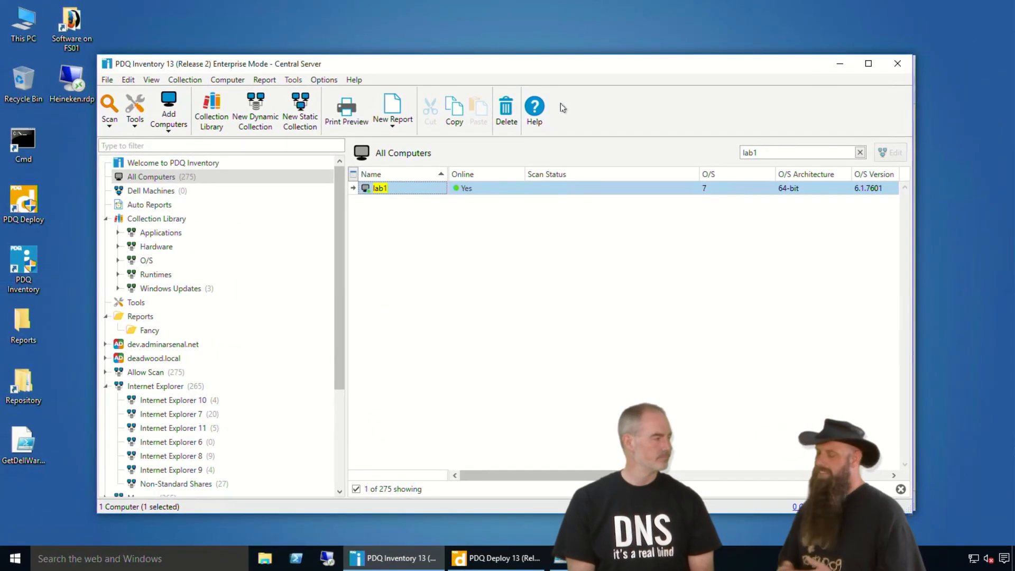